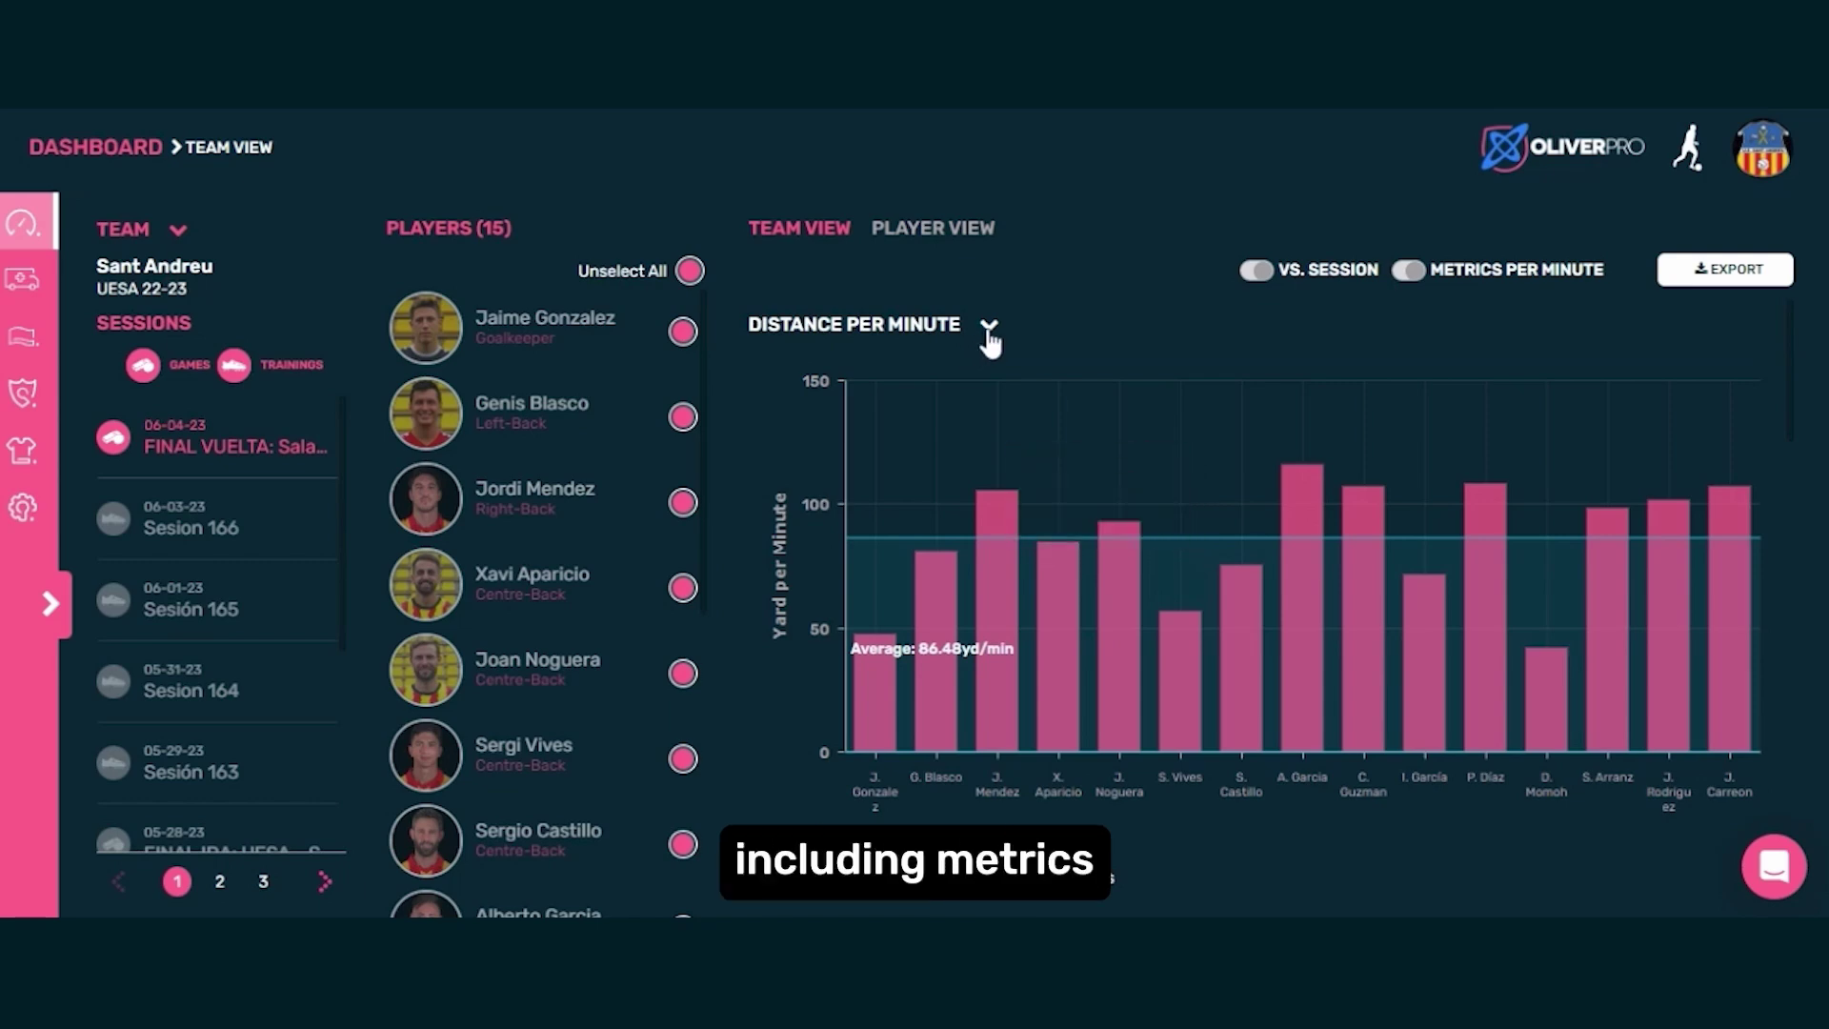
Chart Power Kicks for the whole team and review the last-game versus average metric cards.
{"action": "left_click", "coordinate": [989, 326]}
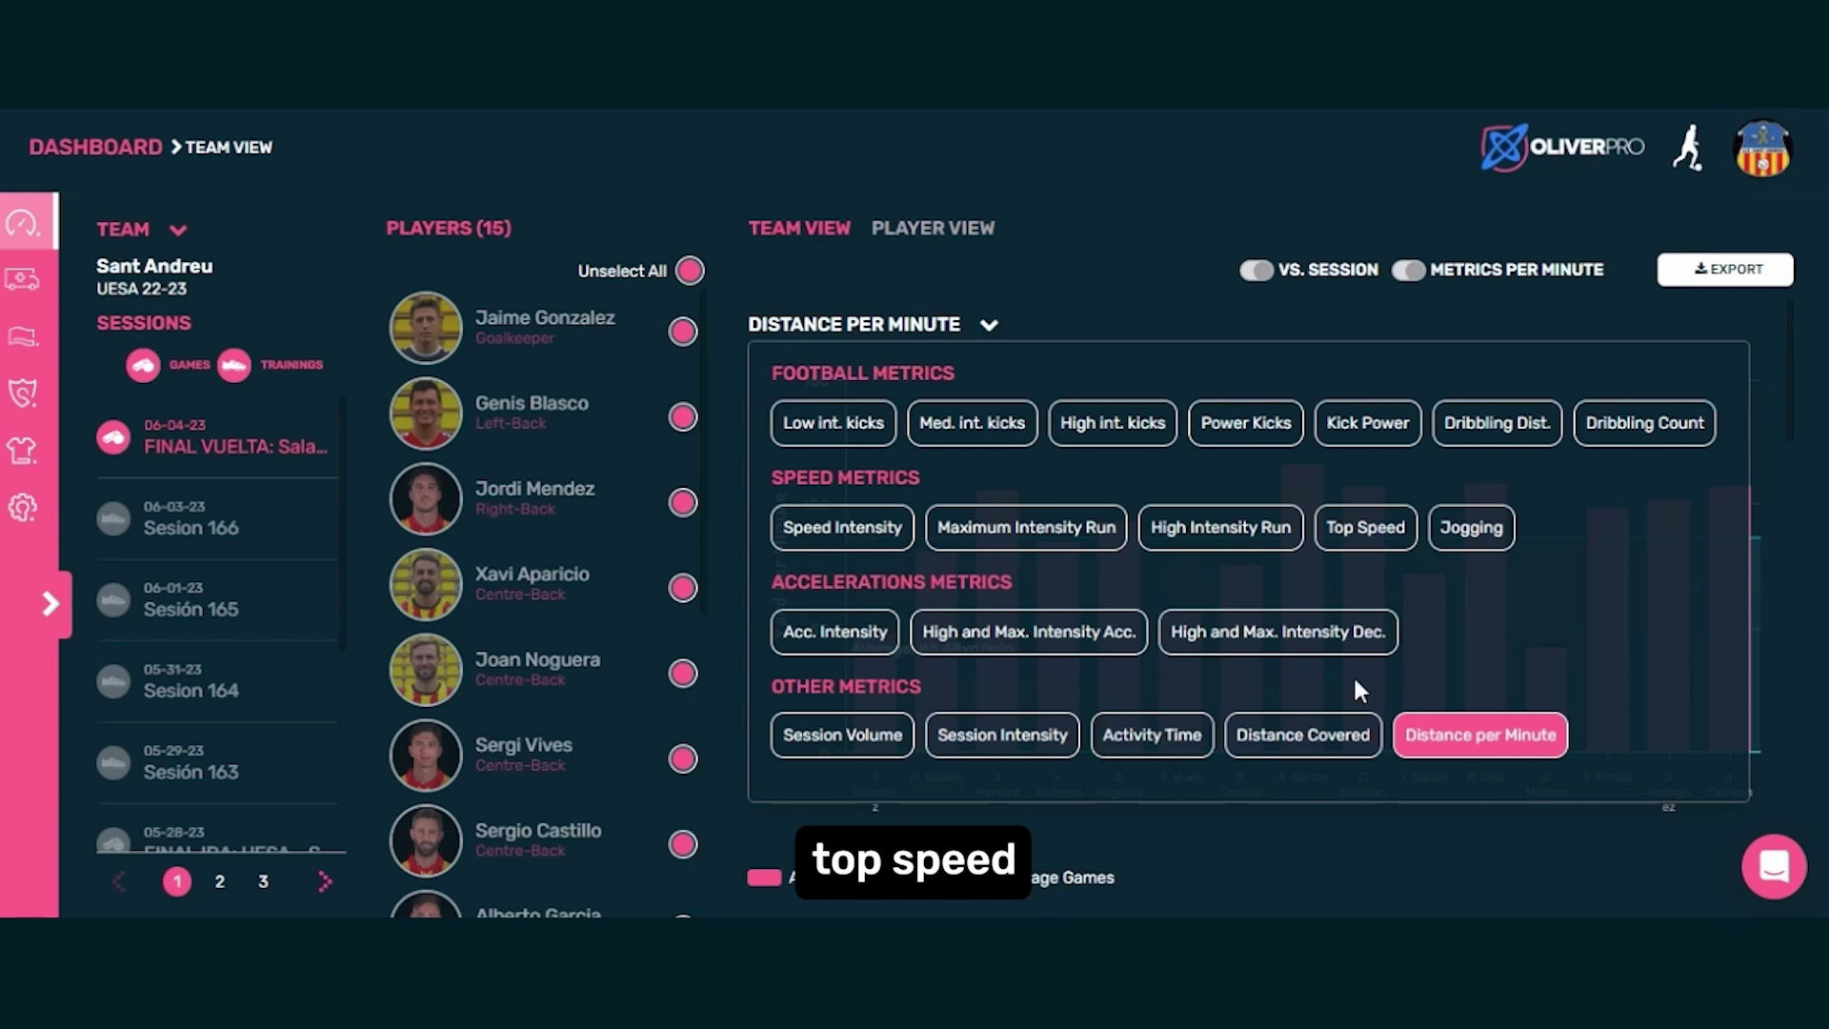
{"action": "left_click", "coordinate": [1232, 430]}
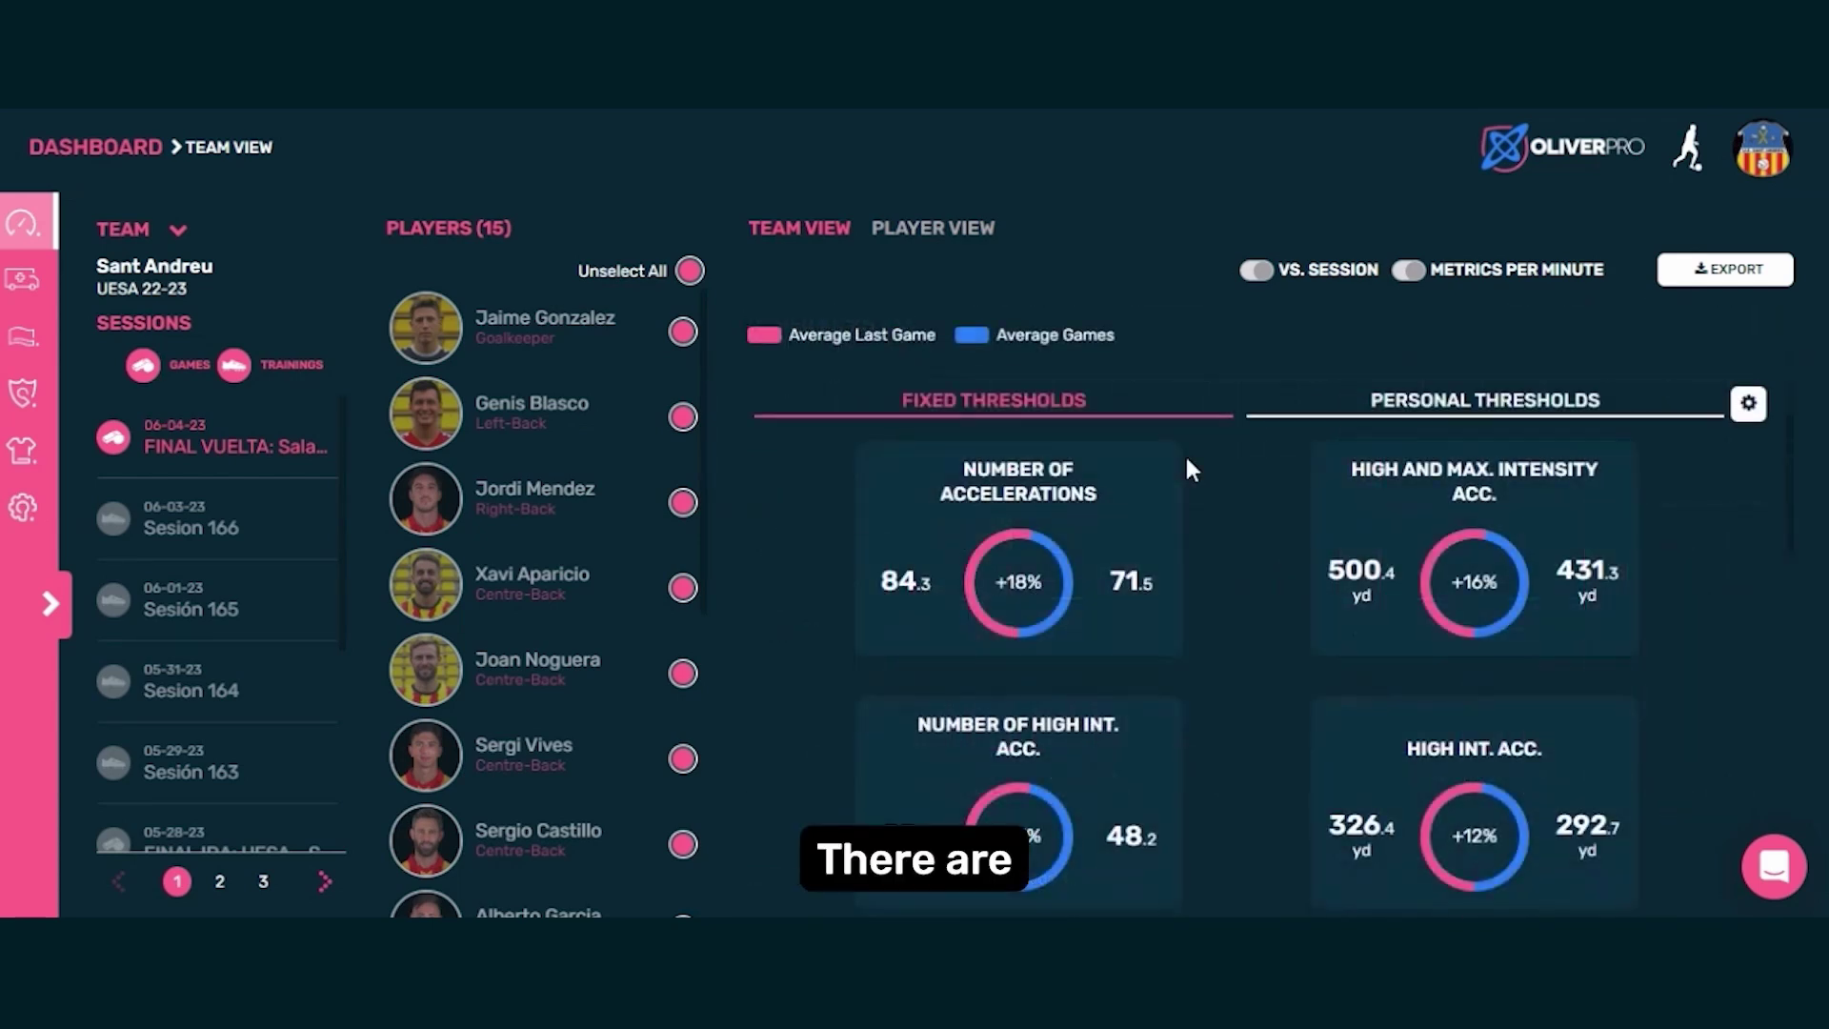
{"action": "scroll", "coordinate": [1245, 488], "scroll_direction": "down", "scroll_amount": 2}
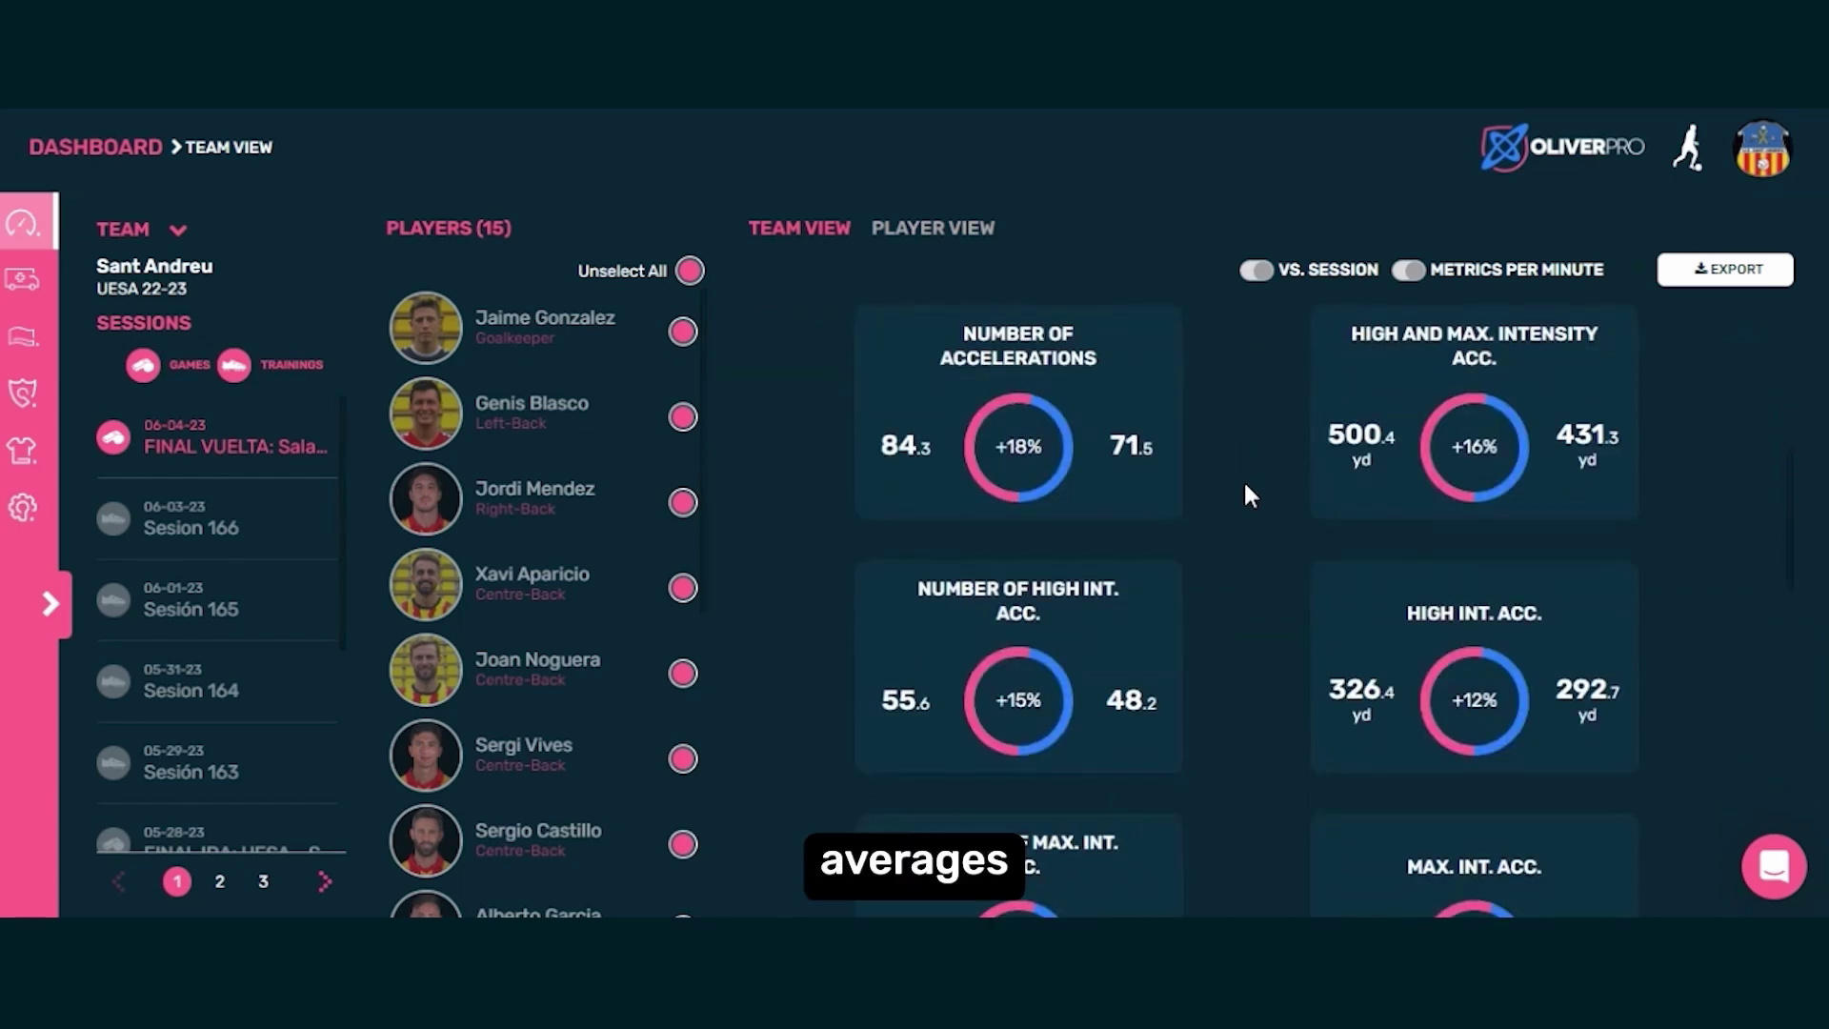
{"action": "scroll", "coordinate": [1246, 488], "scroll_direction": "down", "scroll_amount": 3}
{"action": "scroll", "coordinate": [1247, 494], "scroll_direction": "down", "scroll_amount": 3}
{"action": "mouse_move", "coordinate": [972, 461]}
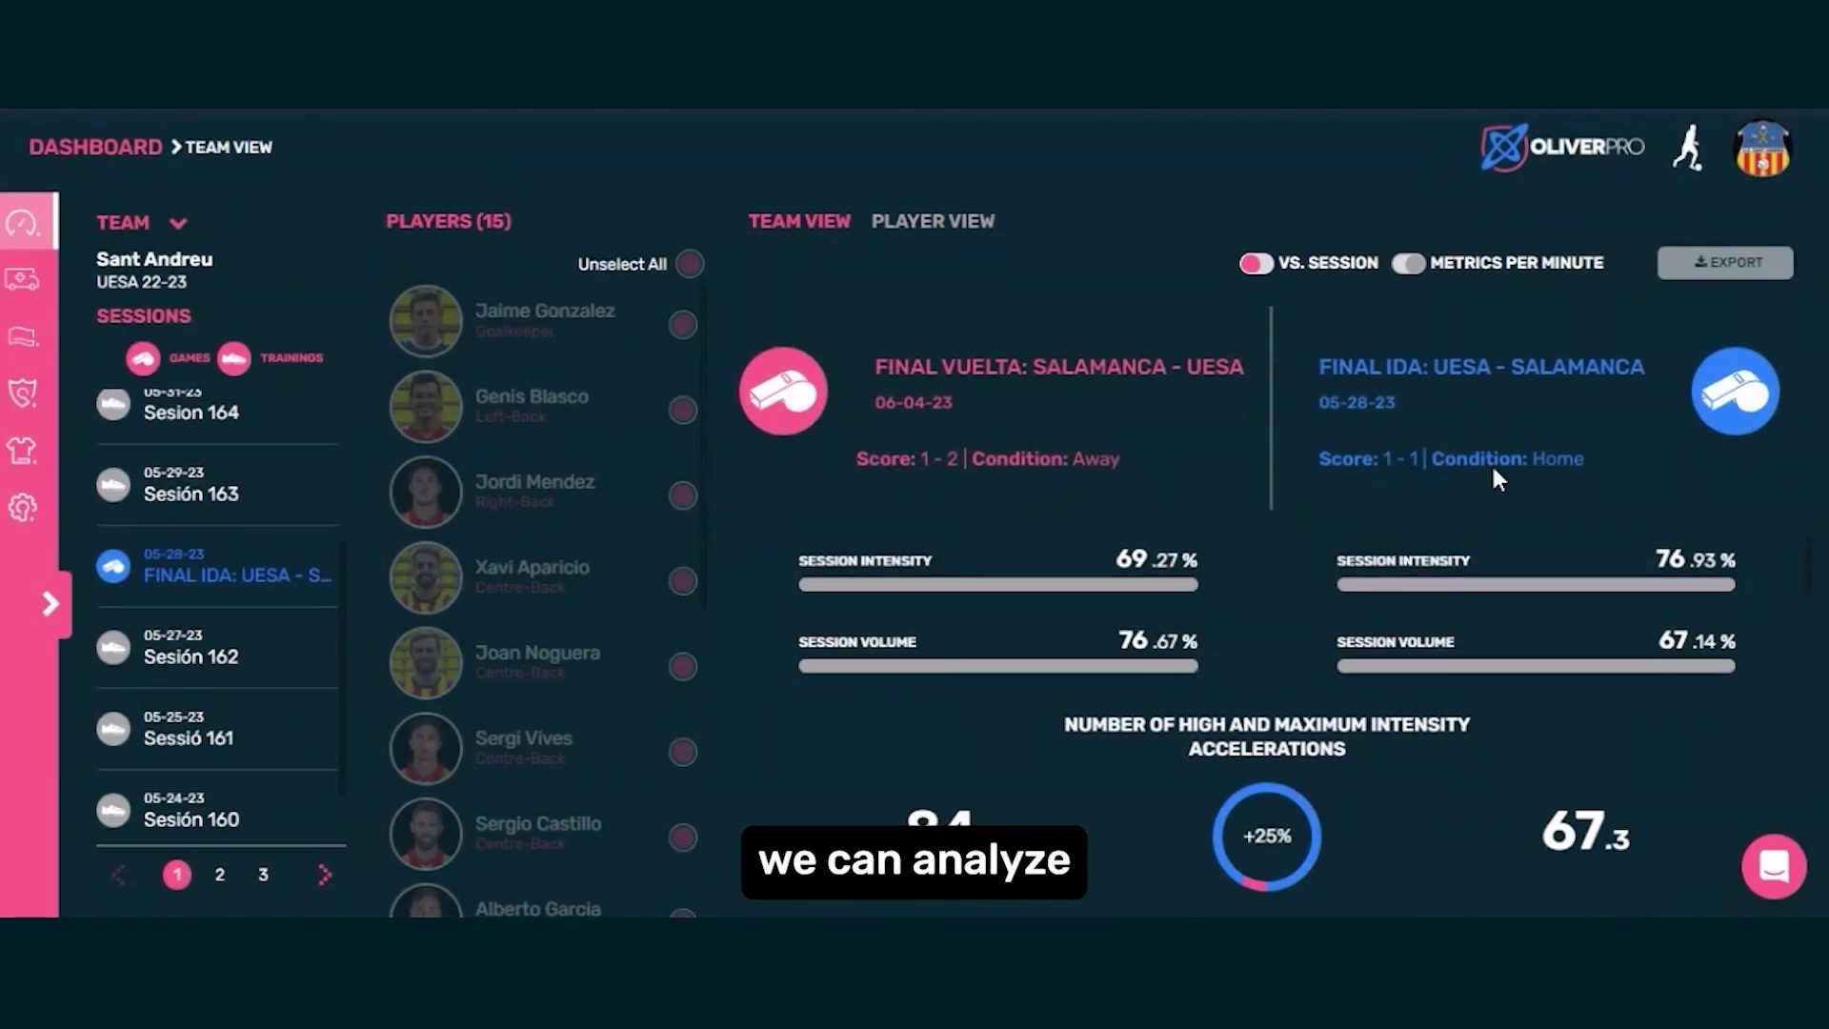
Turn off VS. SESSION to return to the team distance chart averaging 4.95 mi.
{"action": "scroll", "coordinate": [1494, 472], "scroll_direction": "down", "scroll_amount": 5}
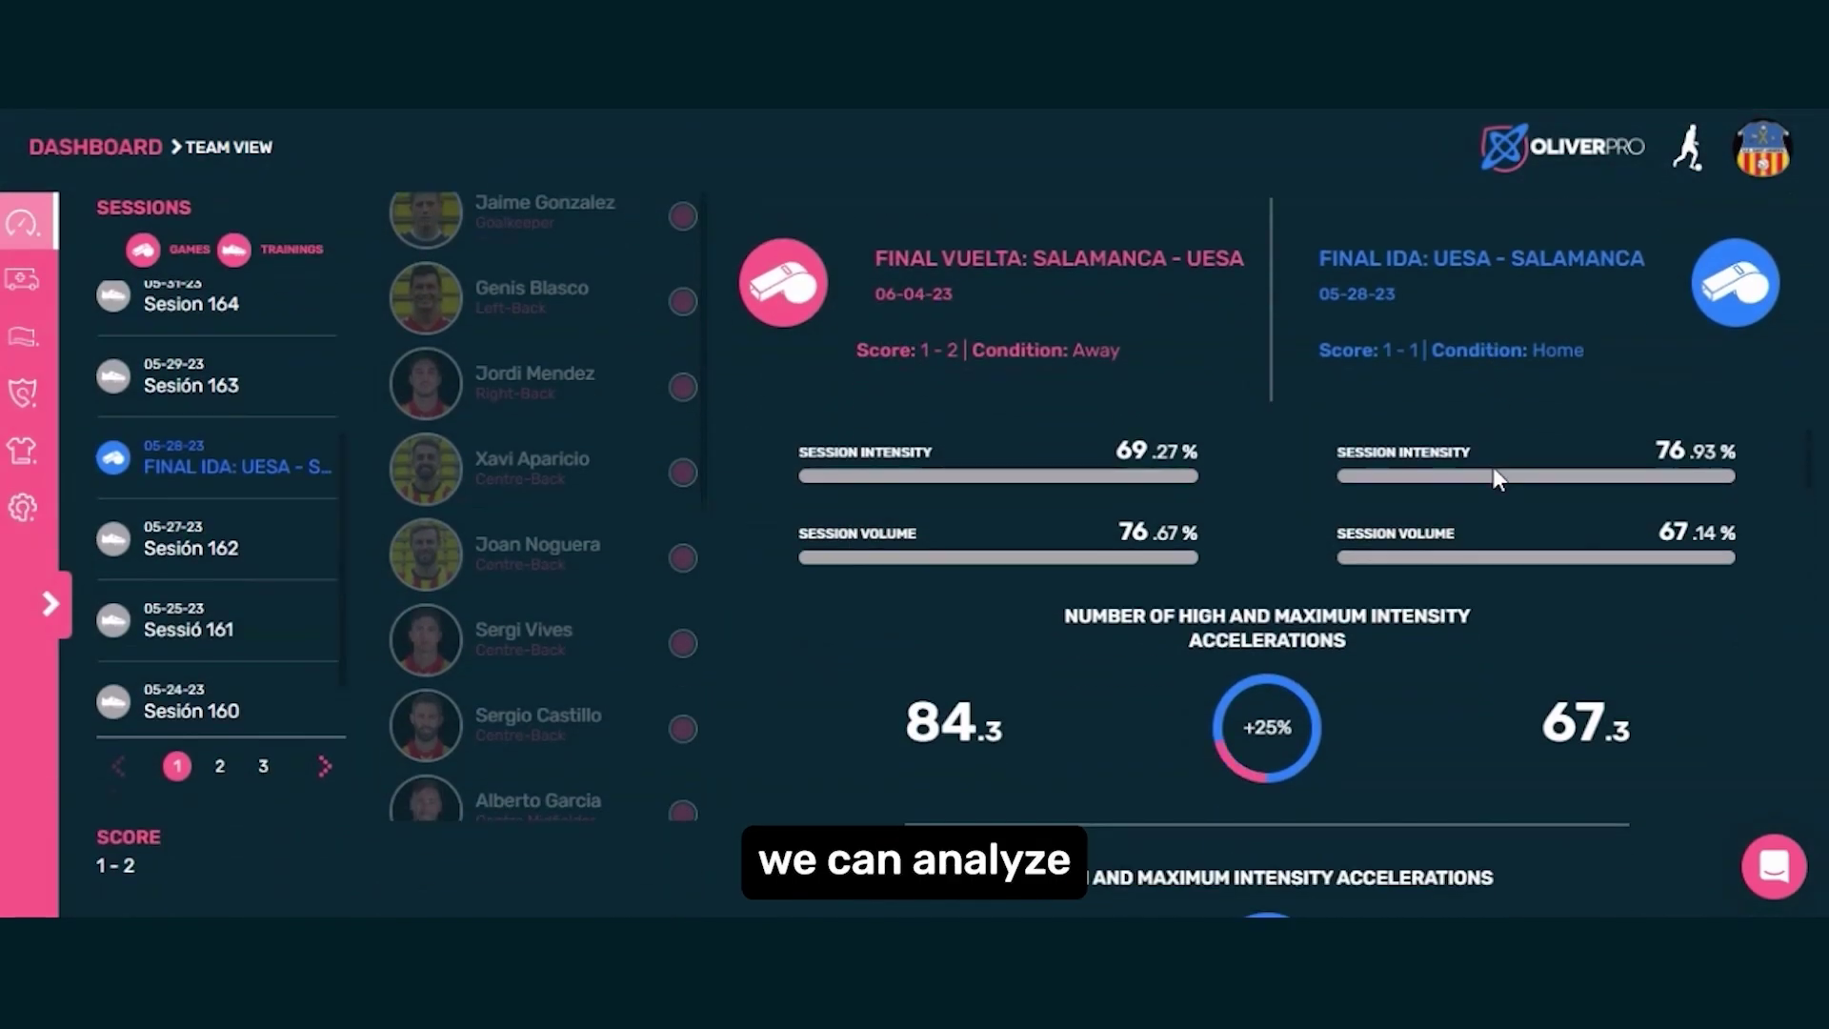
{"action": "scroll", "coordinate": [1500, 493], "scroll_direction": "down", "scroll_amount": 2}
{"action": "scroll", "coordinate": [1502, 498], "scroll_direction": "down", "scroll_amount": 4}
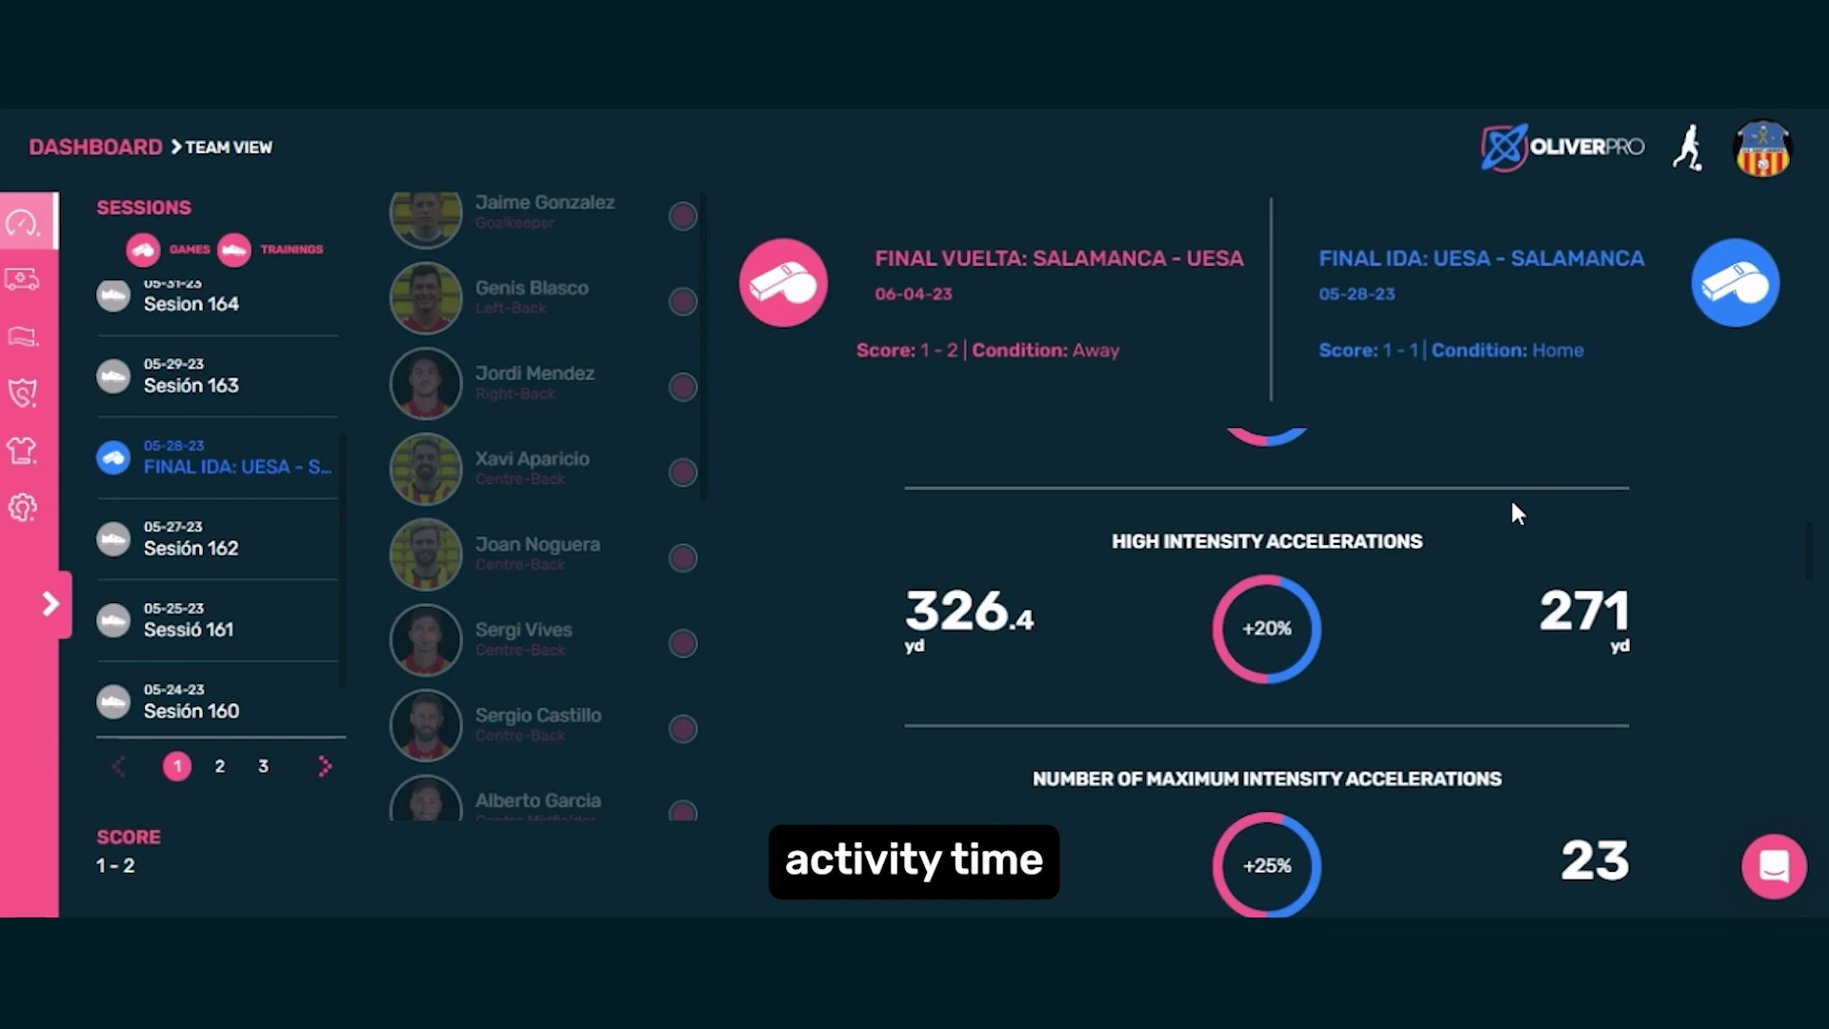
{"action": "scroll", "coordinate": [1511, 495], "scroll_direction": "up", "scroll_amount": 7}
{"action": "scroll", "coordinate": [1513, 497], "scroll_direction": "down", "scroll_amount": 5}
{"action": "scroll", "coordinate": [1516, 505], "scroll_direction": "up", "scroll_amount": 8}
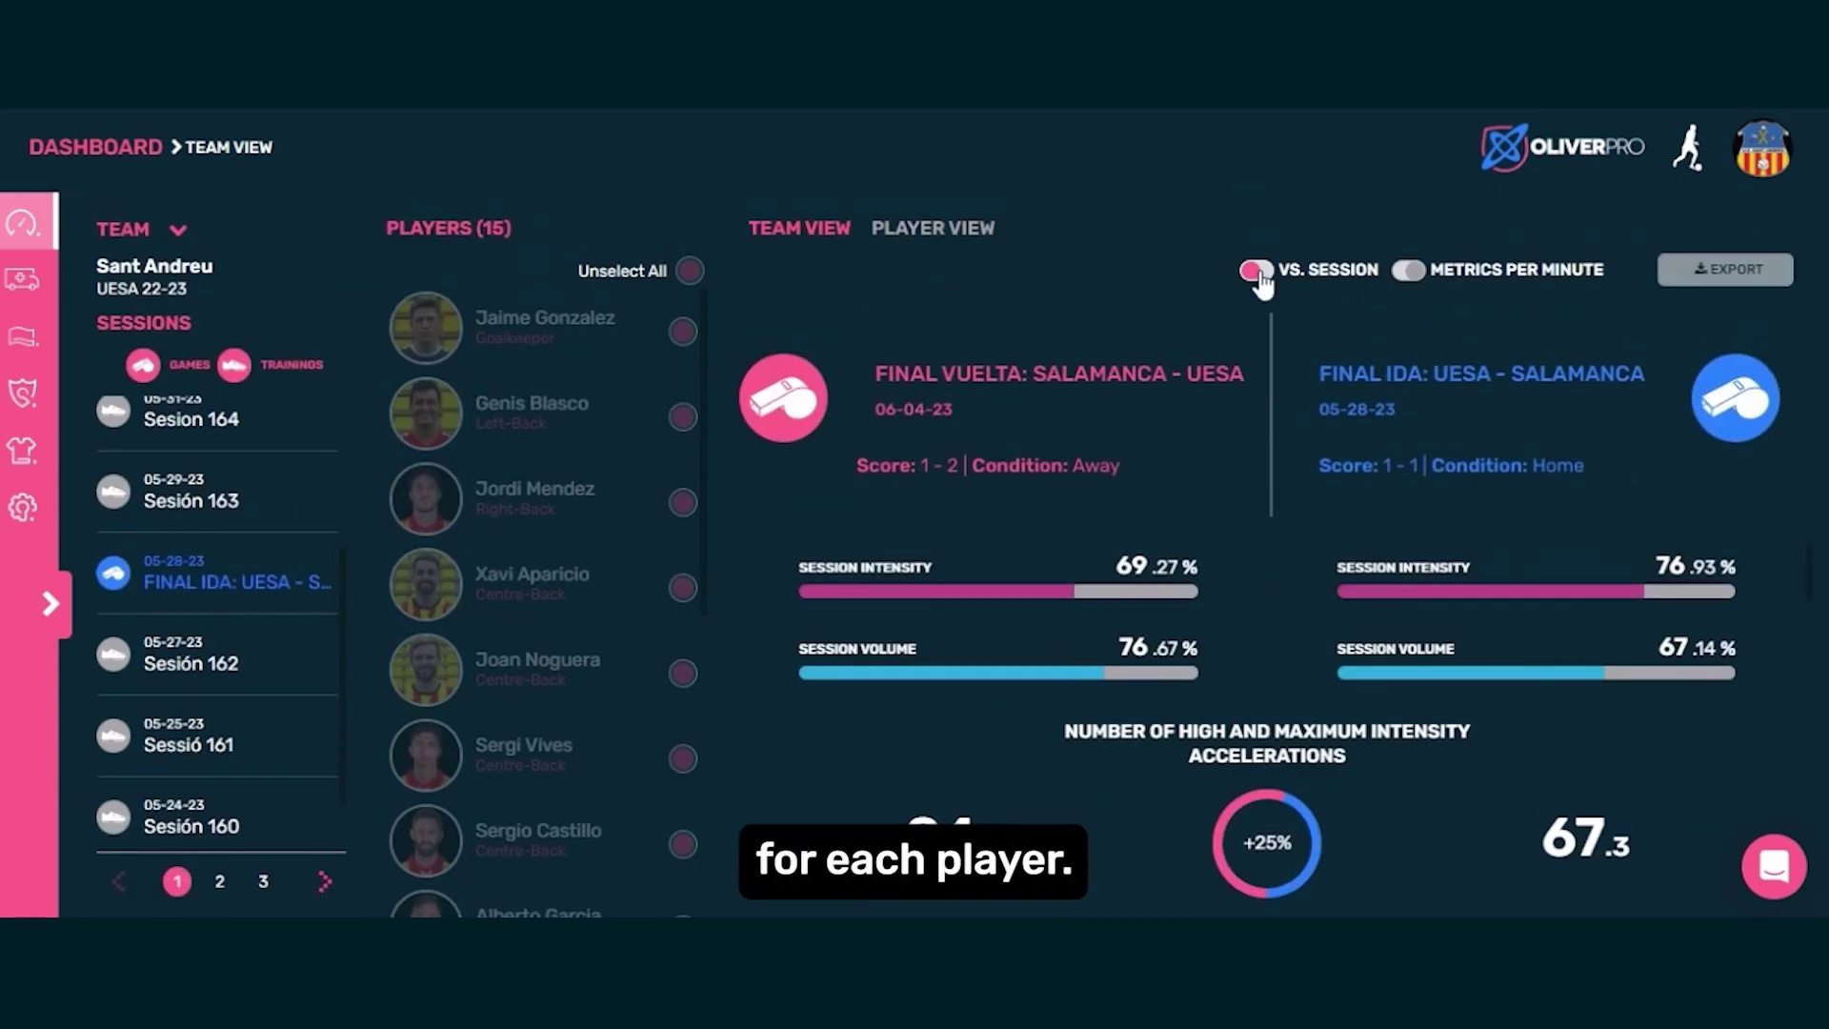
{"action": "left_click", "coordinate": [1257, 271]}
{"action": "scroll", "coordinate": [1524, 542], "scroll_direction": "down", "scroll_amount": 3}
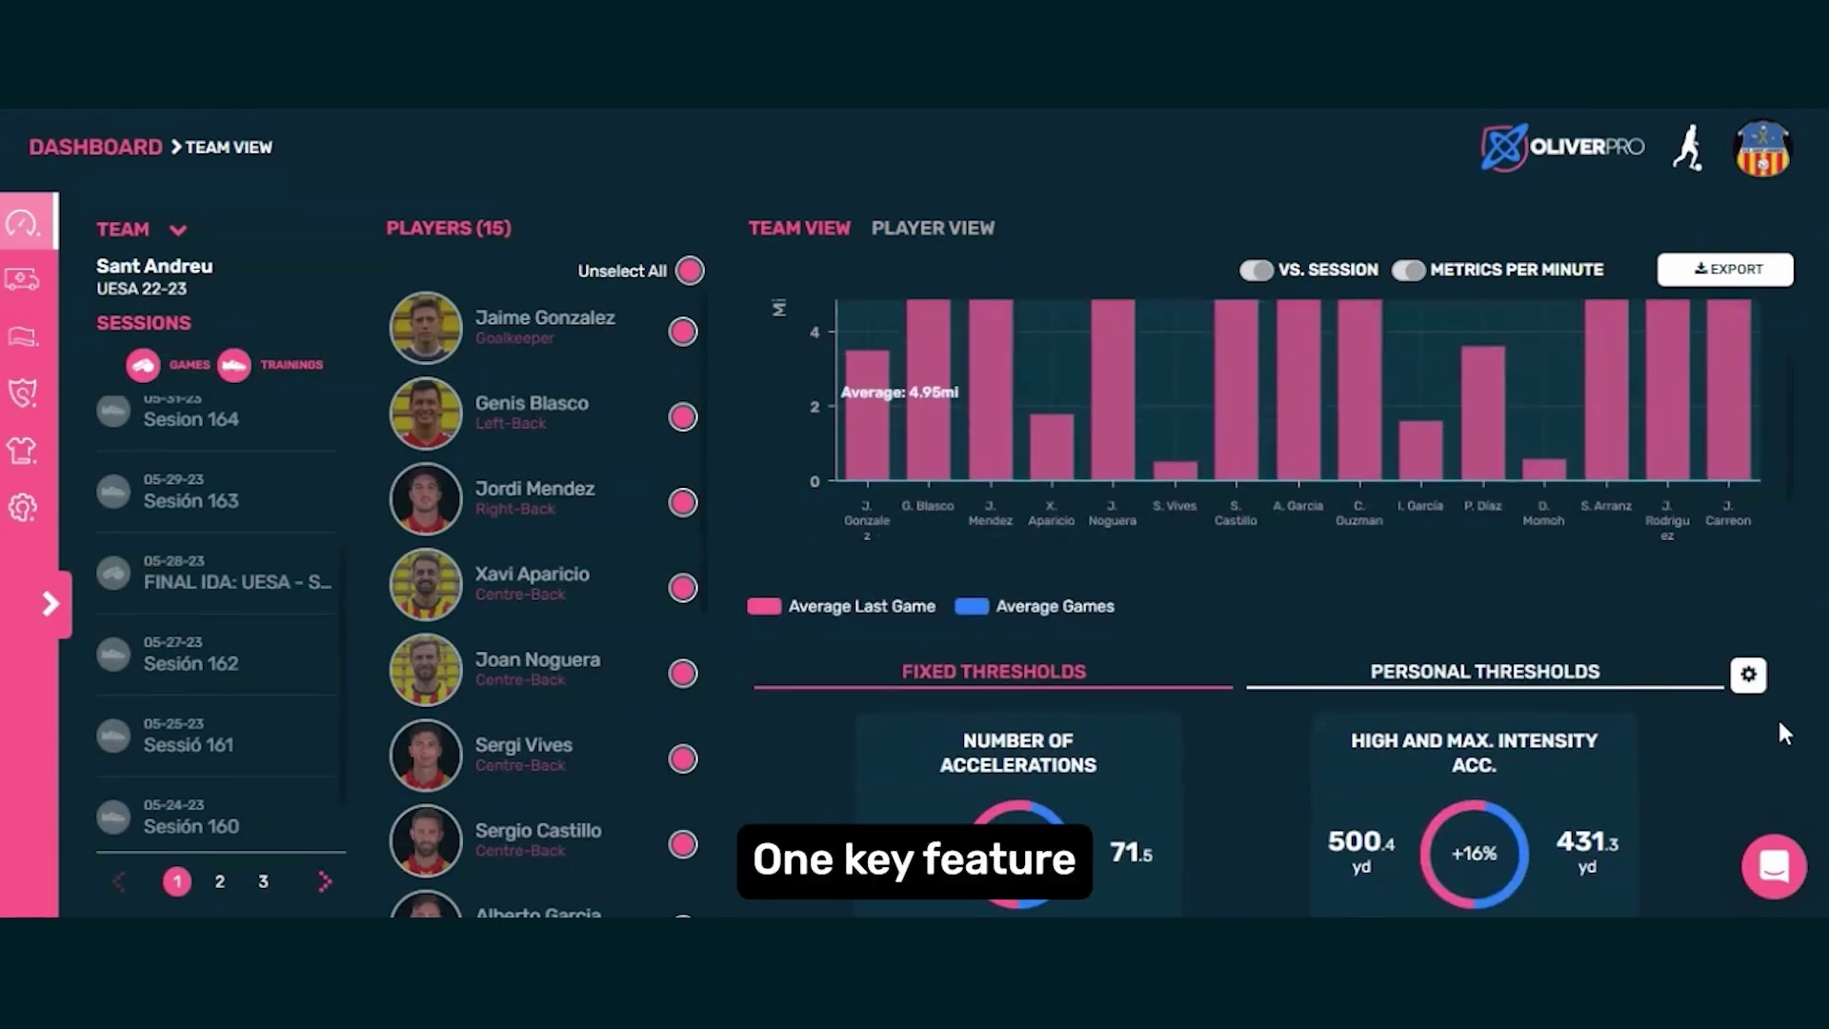
Review the Select Metrics list for the metric cards and close it without changes.
{"action": "left_click", "coordinate": [1751, 678]}
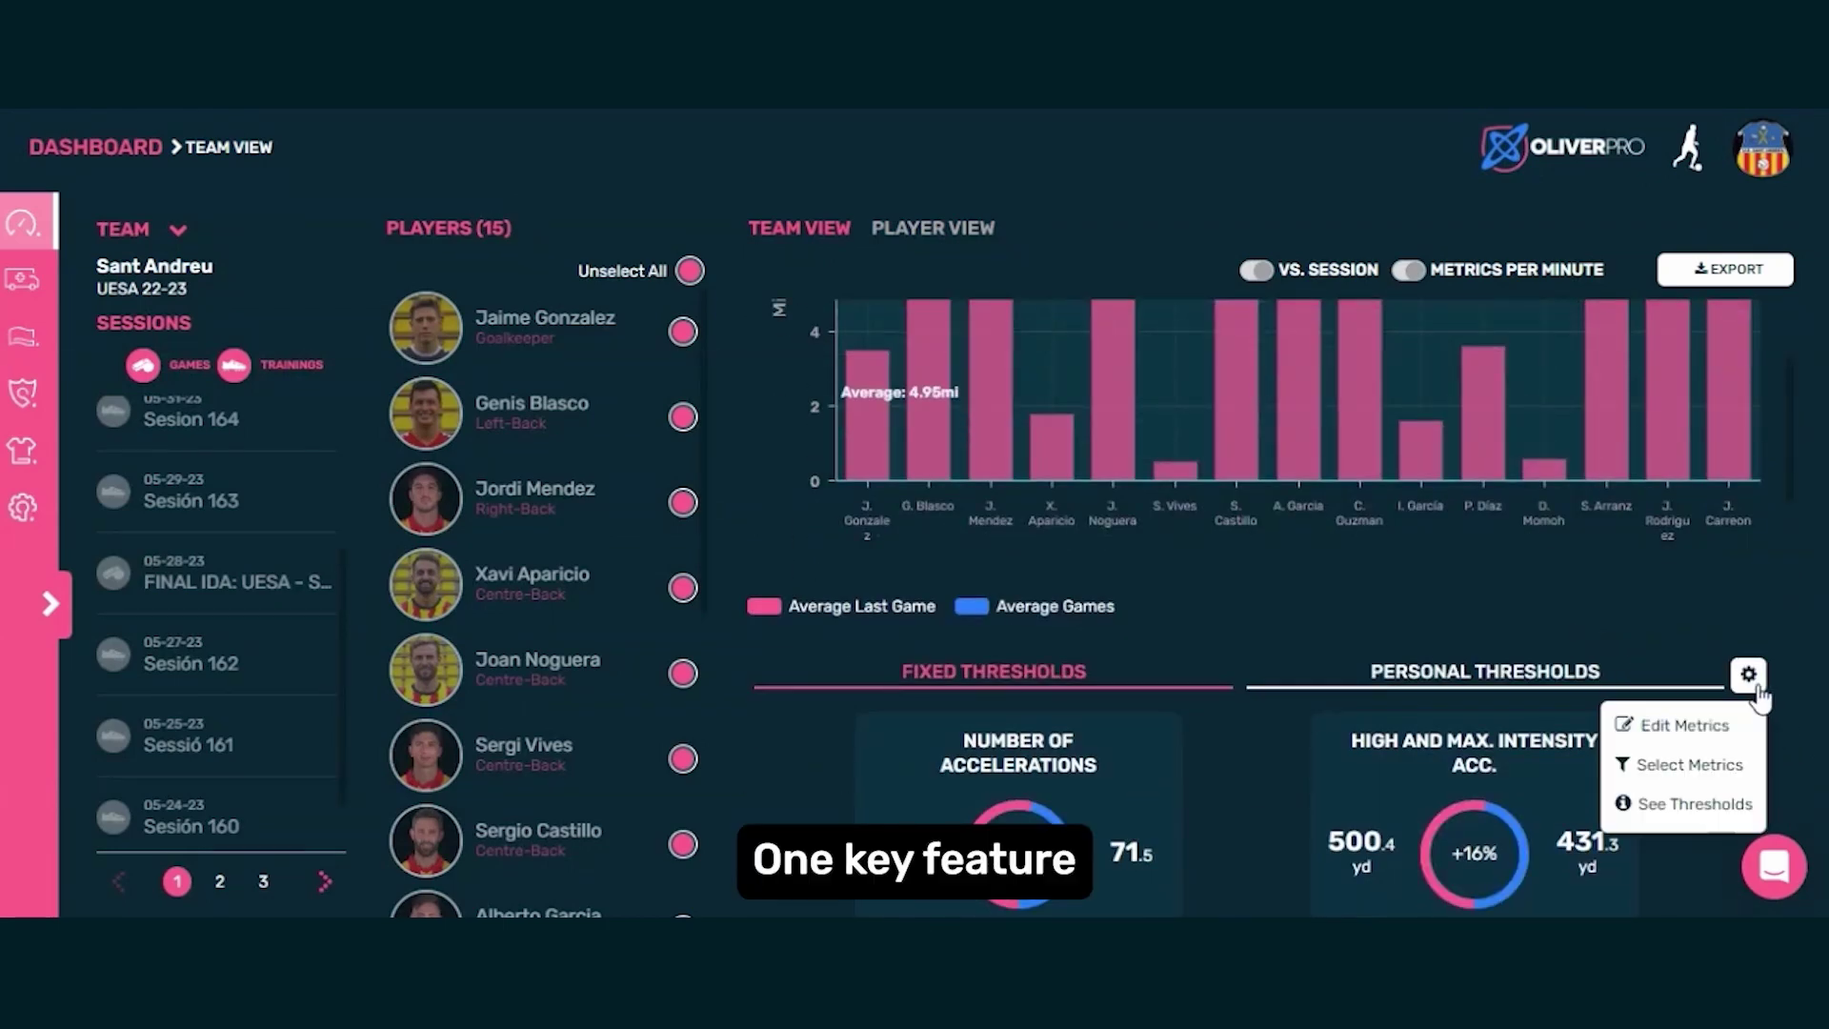
{"action": "left_click", "coordinate": [1702, 768]}
{"action": "scroll", "coordinate": [1096, 524], "scroll_direction": "down", "scroll_amount": 5}
{"action": "scroll", "coordinate": [1096, 530], "scroll_direction": "down", "scroll_amount": 10}
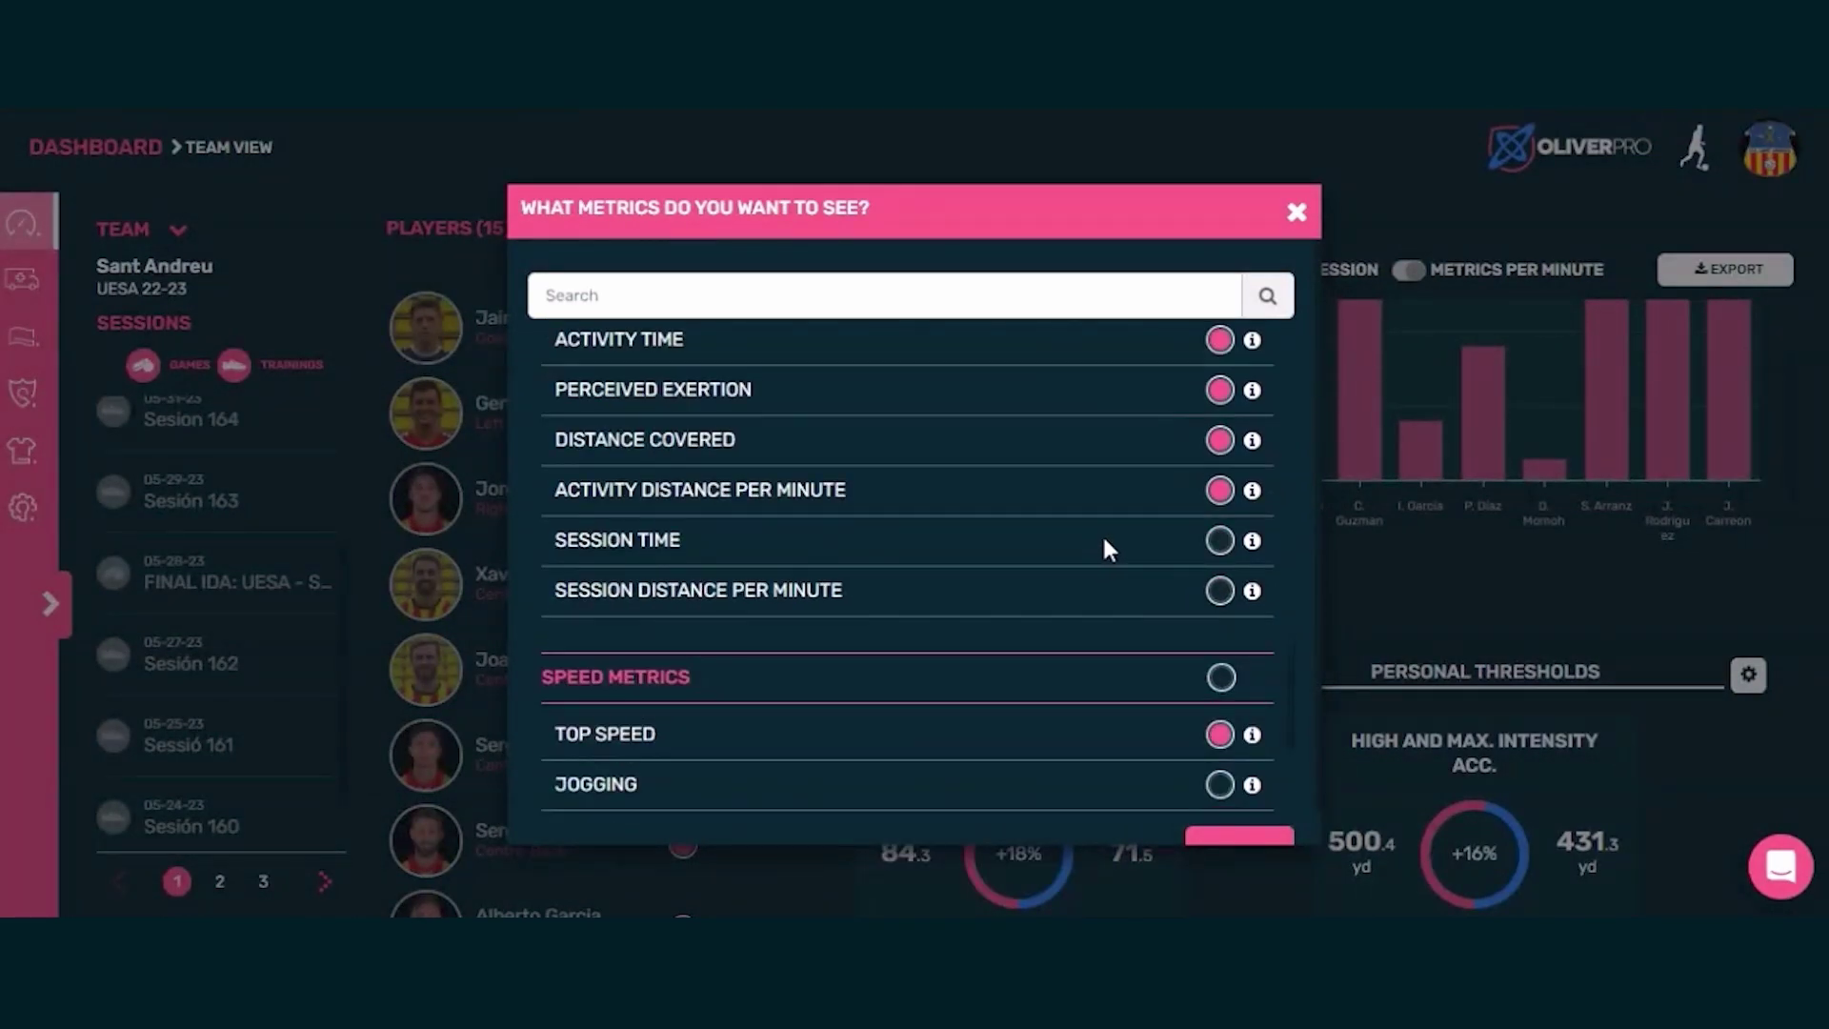
{"action": "scroll", "coordinate": [1101, 534], "scroll_direction": "up", "scroll_amount": 8}
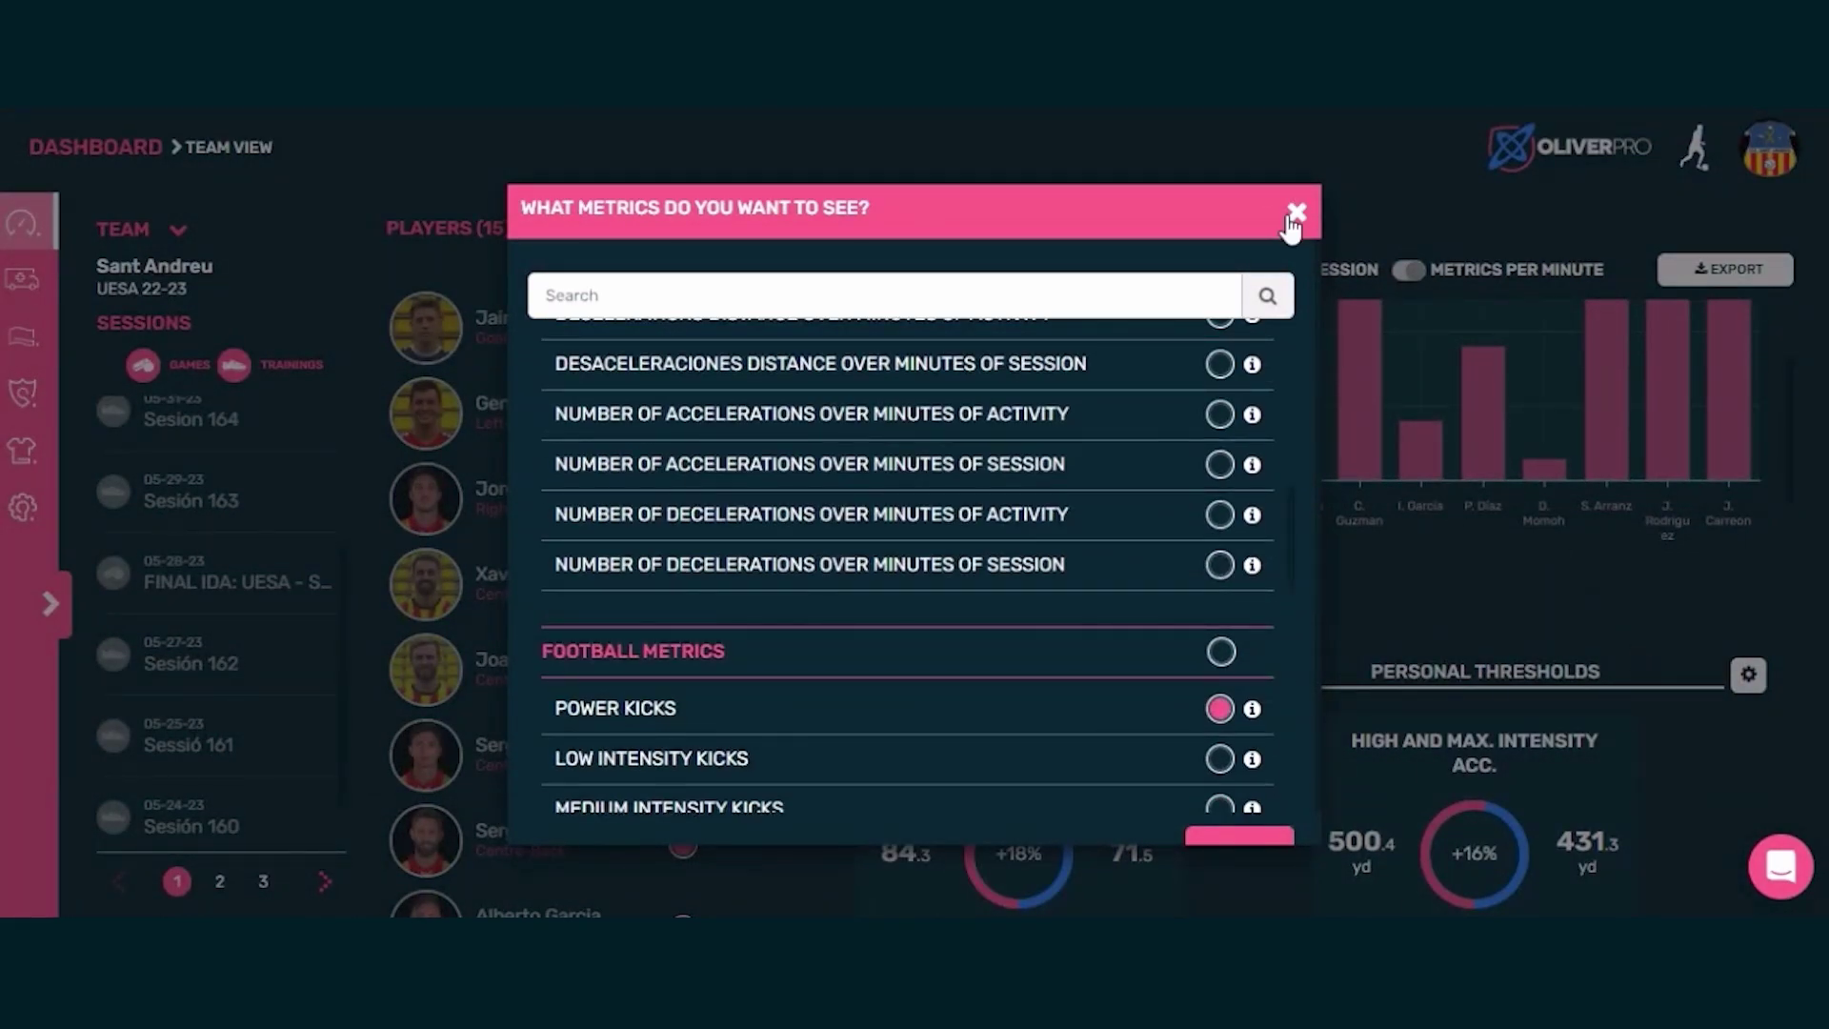
{"action": "left_click", "coordinate": [1295, 213]}
Review the session thresholds, including the Custom Thresholds tab.
{"action": "left_click", "coordinate": [1748, 675]}
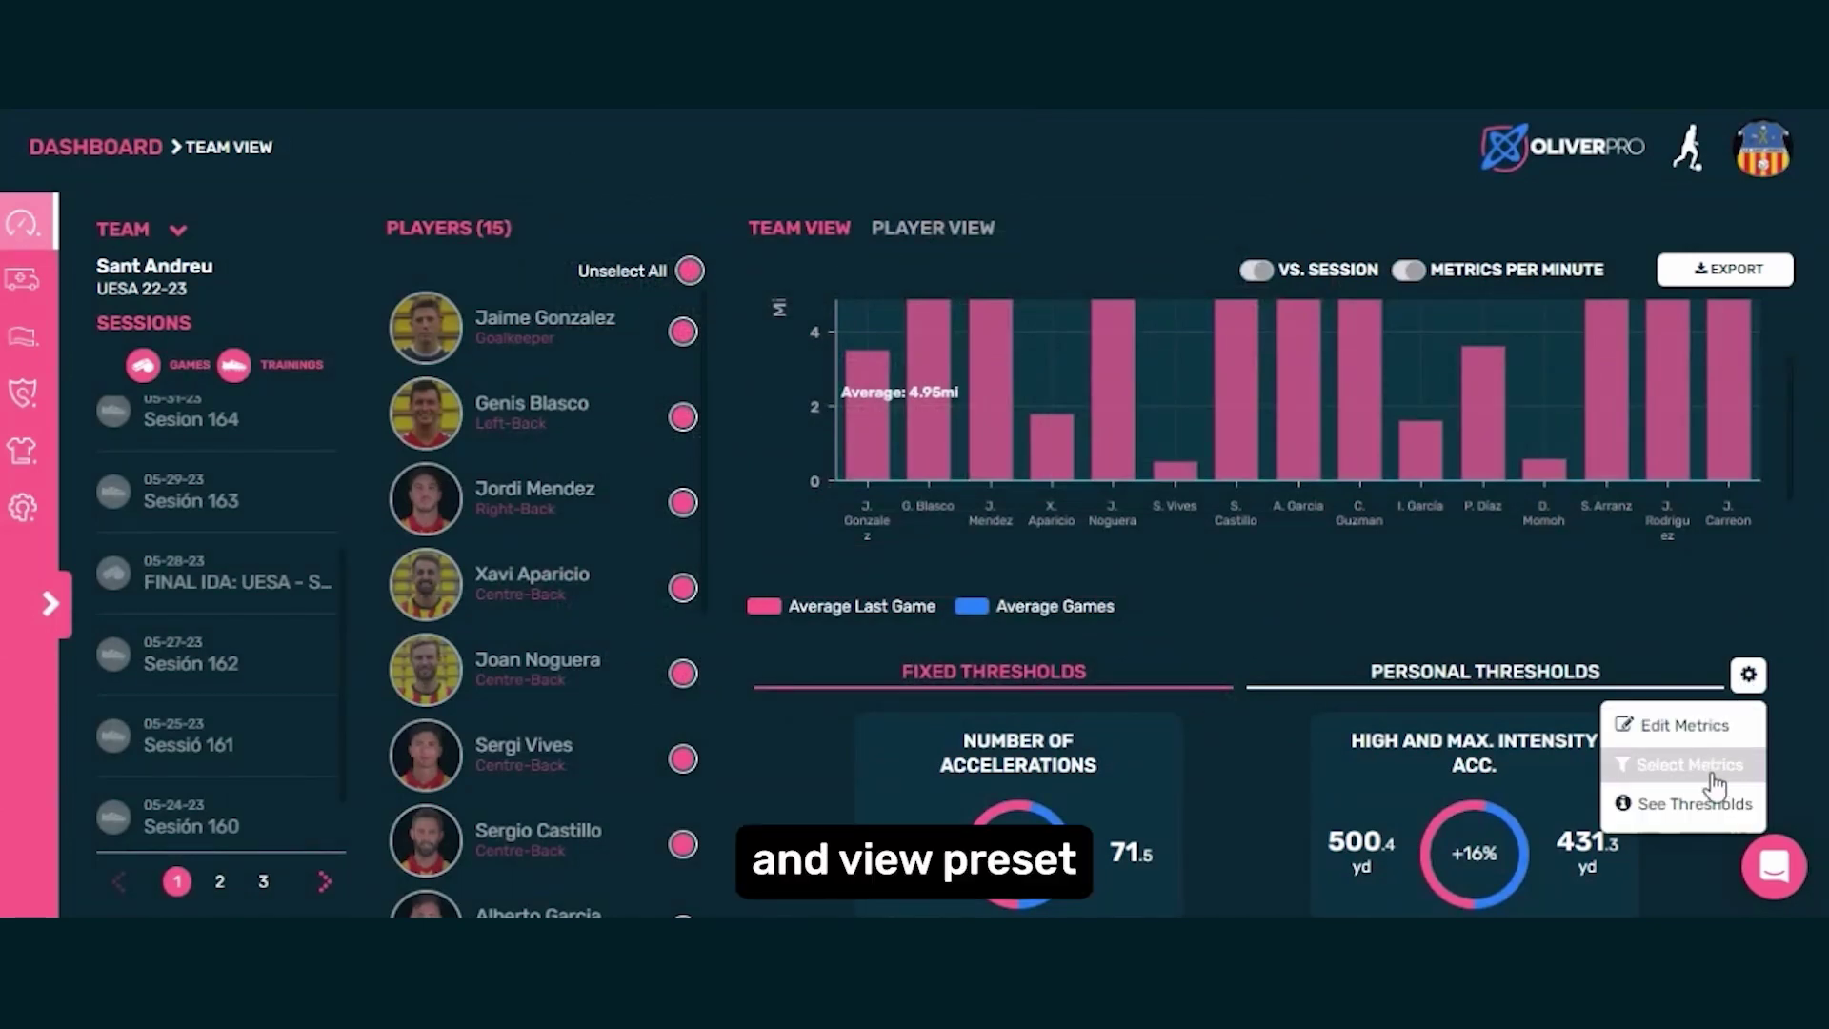
{"action": "left_click", "coordinate": [1662, 798]}
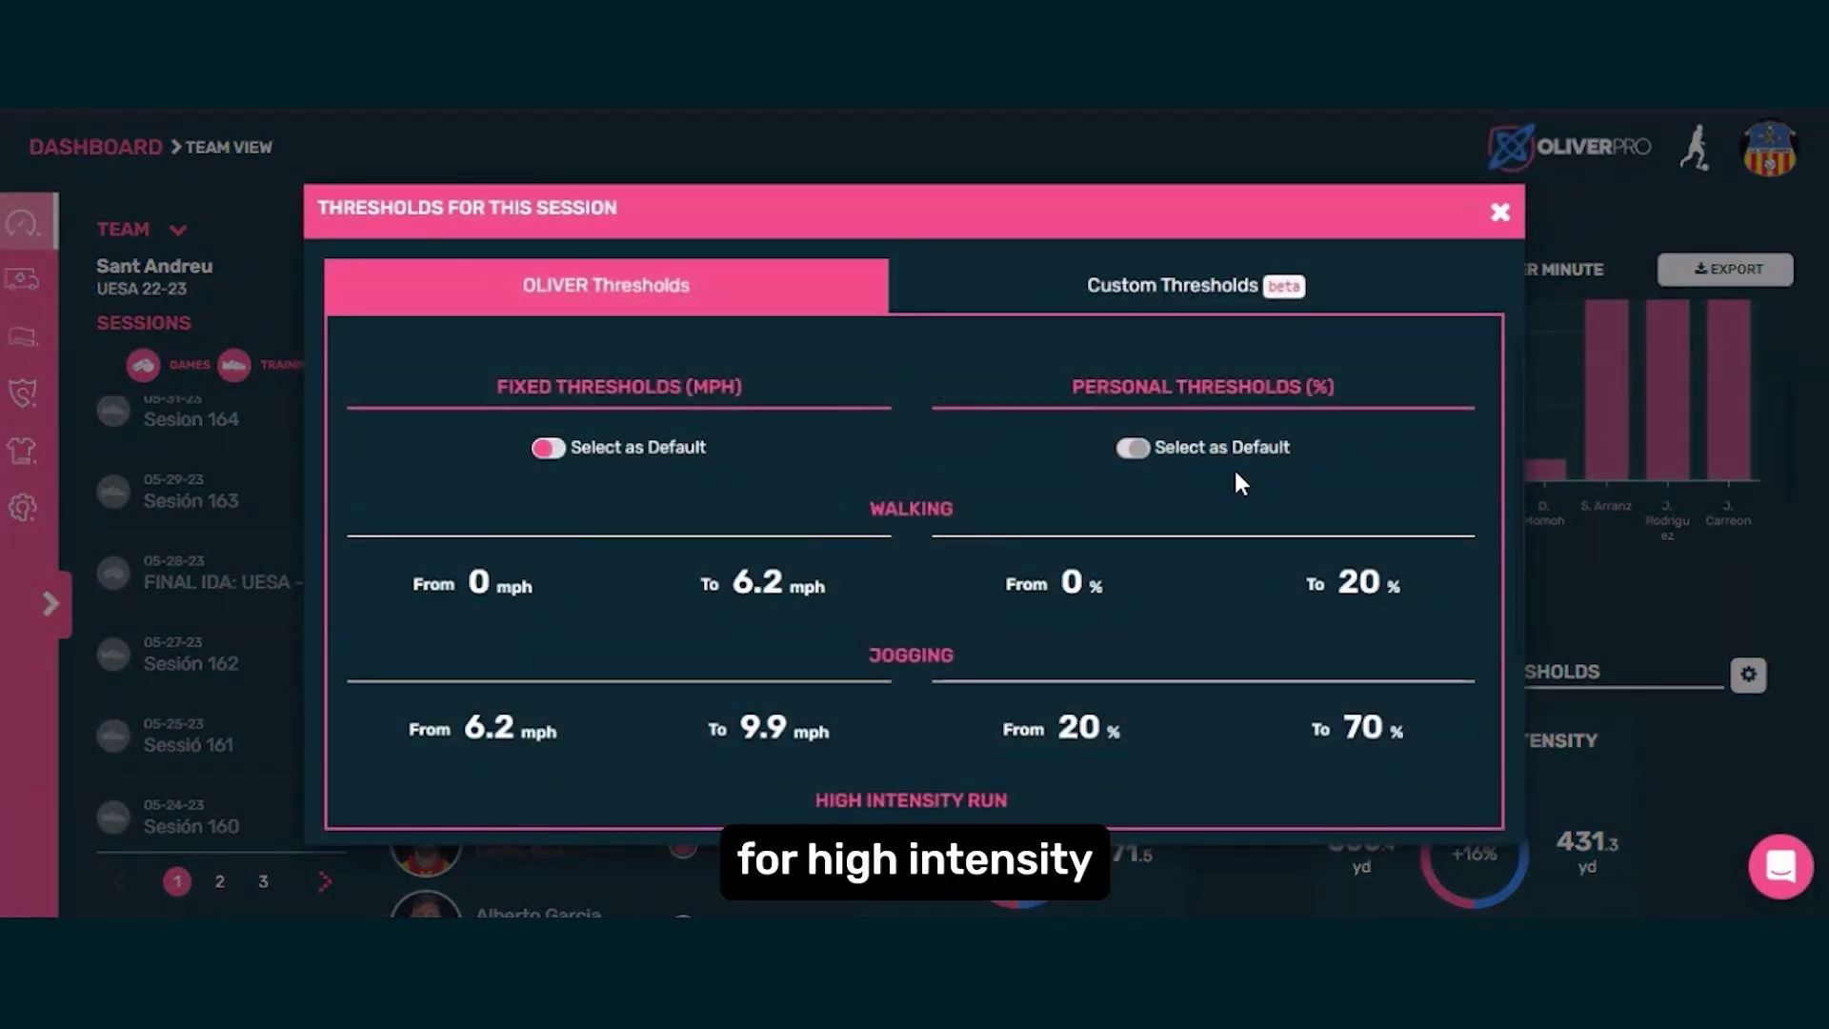
{"action": "scroll", "coordinate": [1237, 482], "scroll_direction": "down", "scroll_amount": 3}
{"action": "scroll", "coordinate": [1237, 482], "scroll_direction": "up", "scroll_amount": 4}
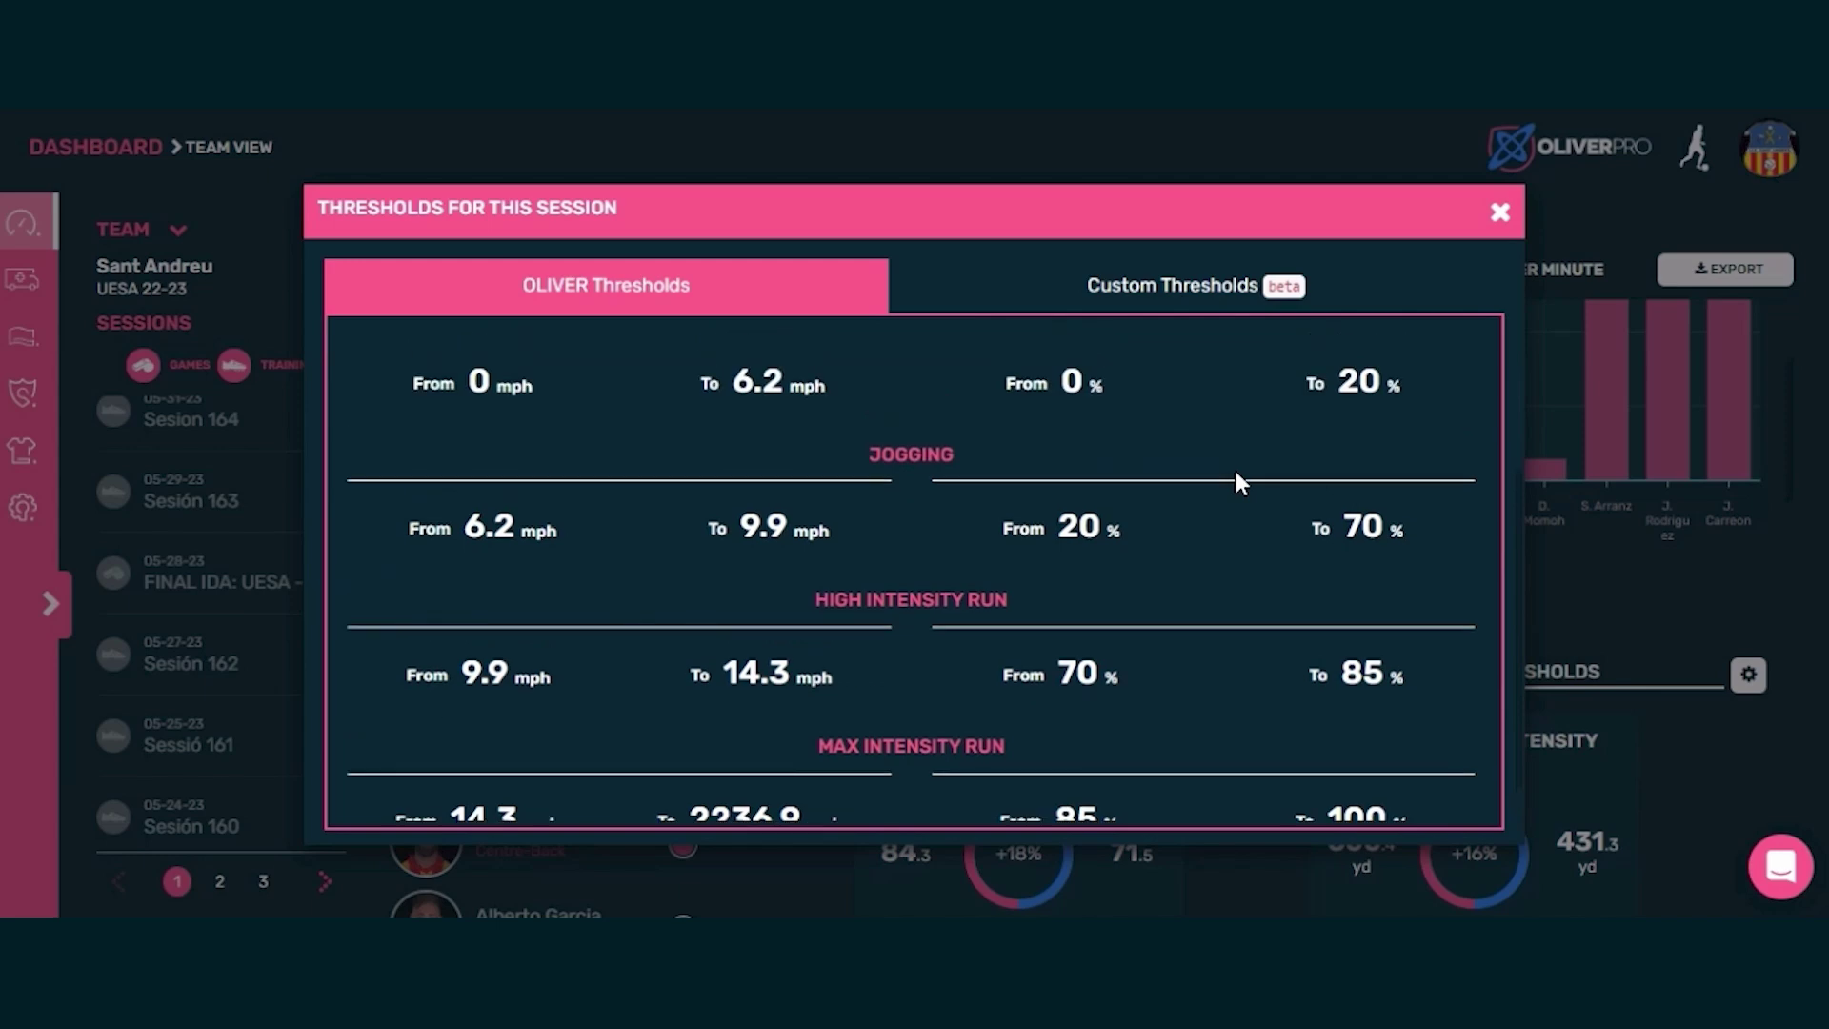
{"action": "left_click", "coordinate": [1219, 277]}
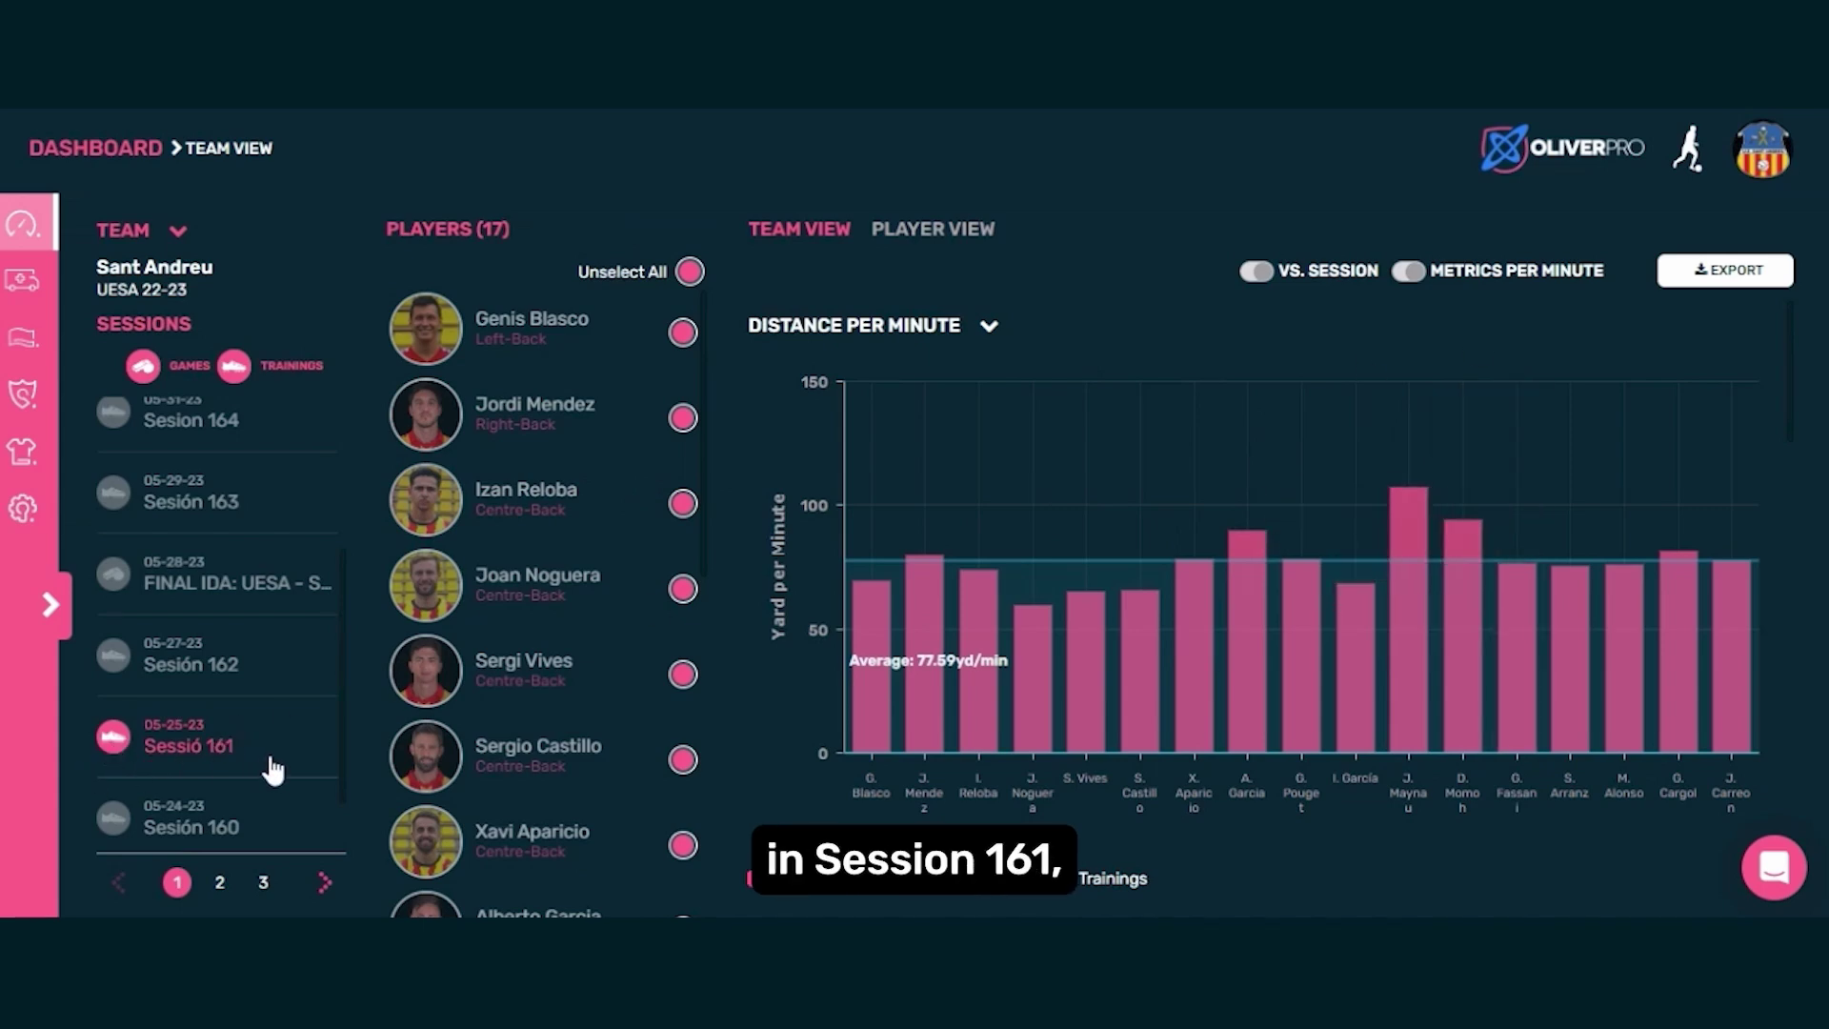
Show Sessió 161 per minute as speed zones with Speed Int. and Acc. Int. lines overlaid.
{"action": "left_click", "coordinate": [1412, 276]}
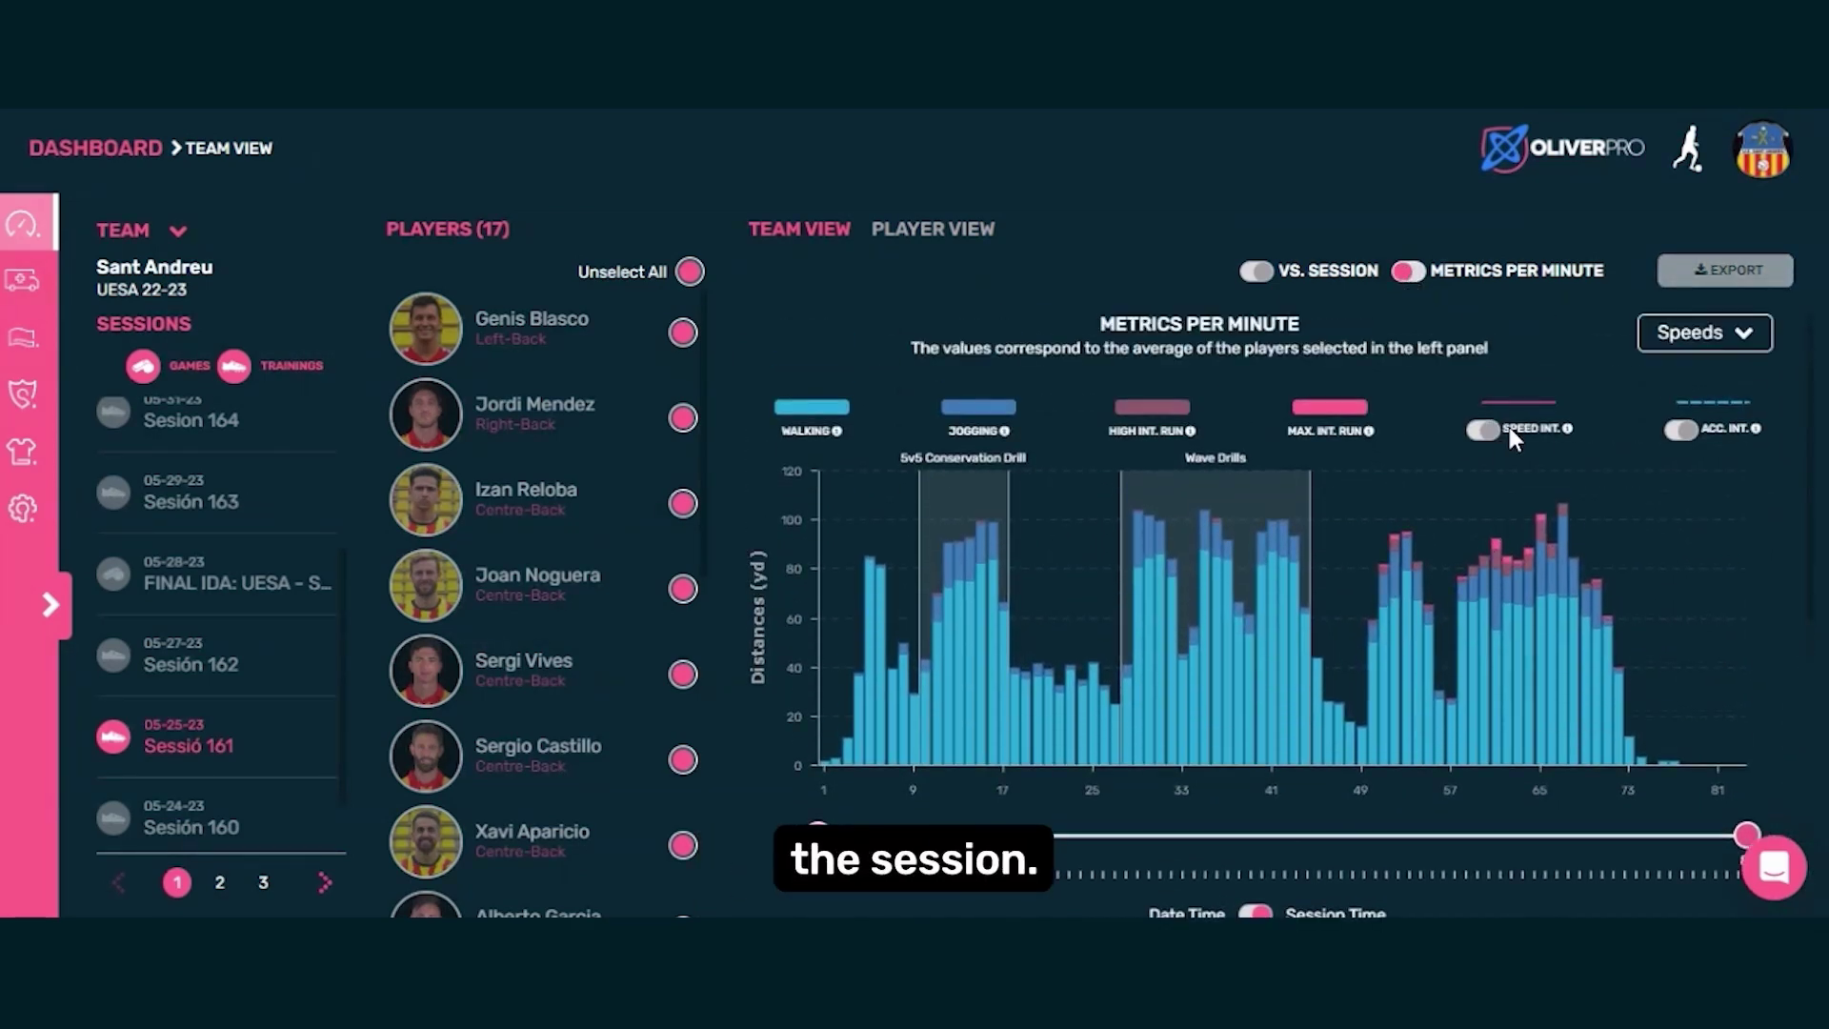
{"action": "left_click", "coordinate": [1730, 341]}
{"action": "left_click", "coordinate": [1729, 341]}
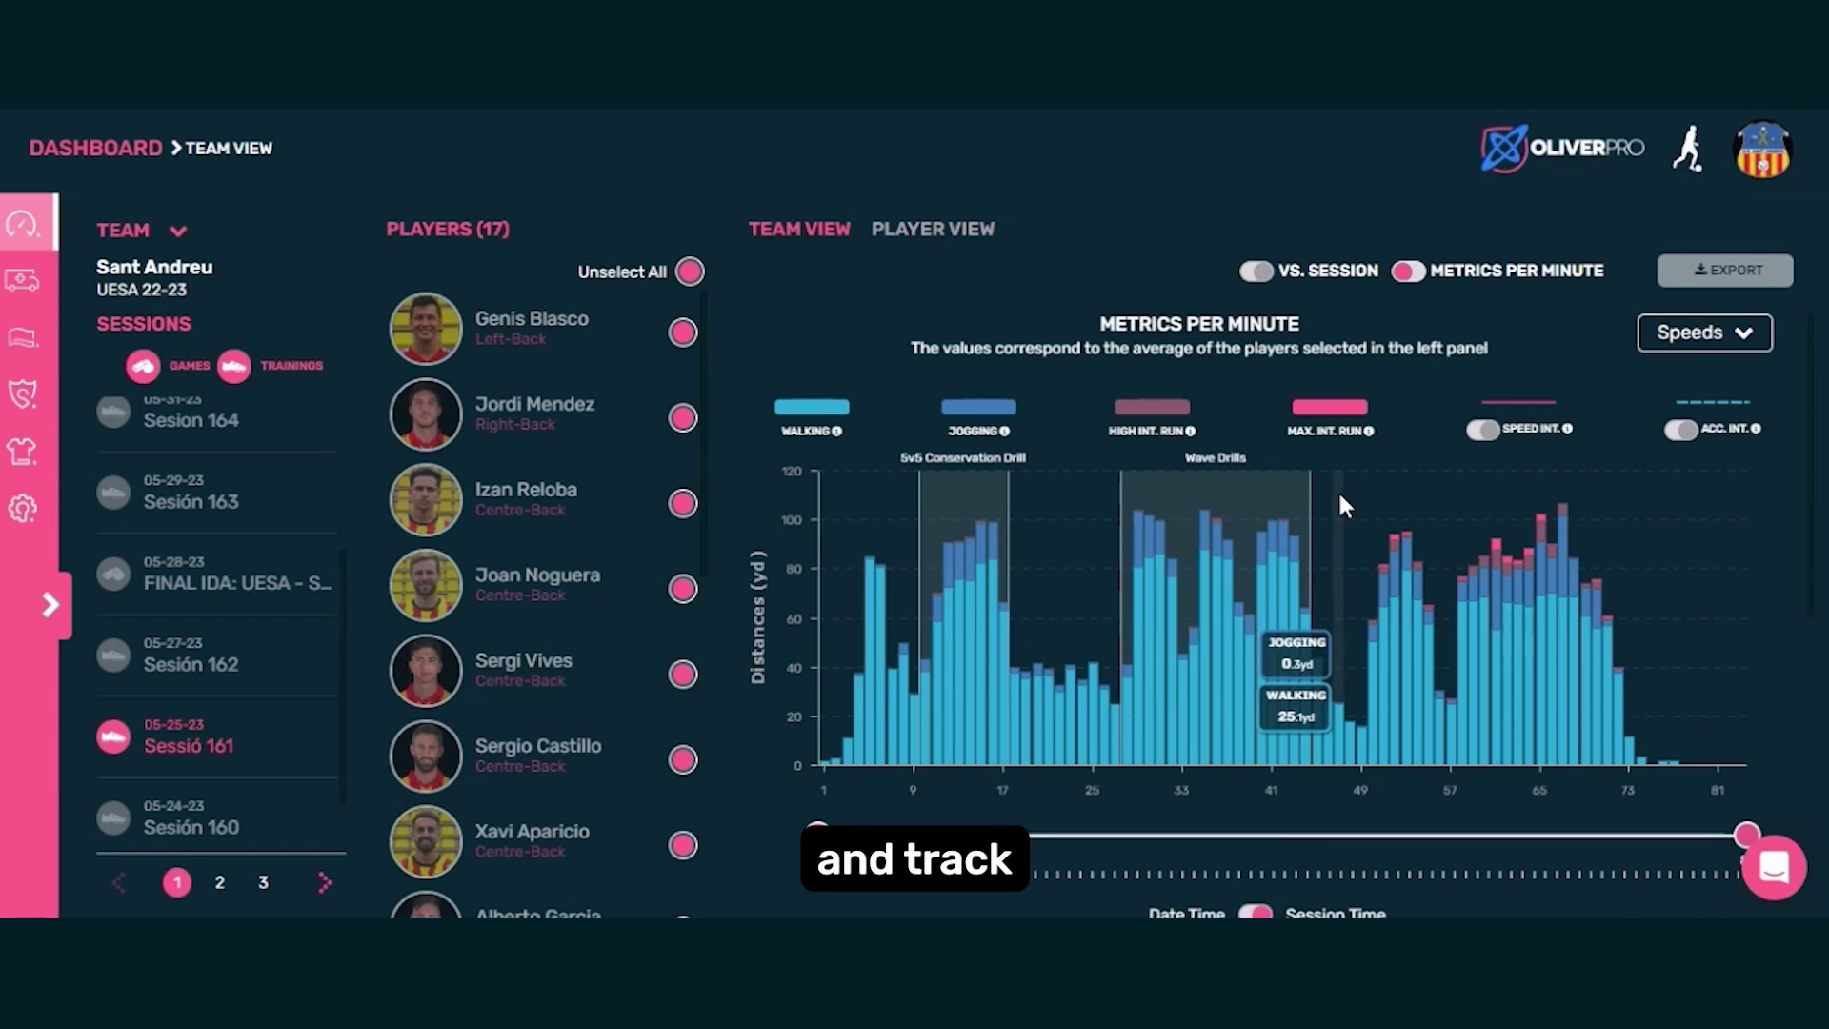
{"action": "scroll", "coordinate": [1331, 492], "scroll_direction": "down", "scroll_amount": 3}
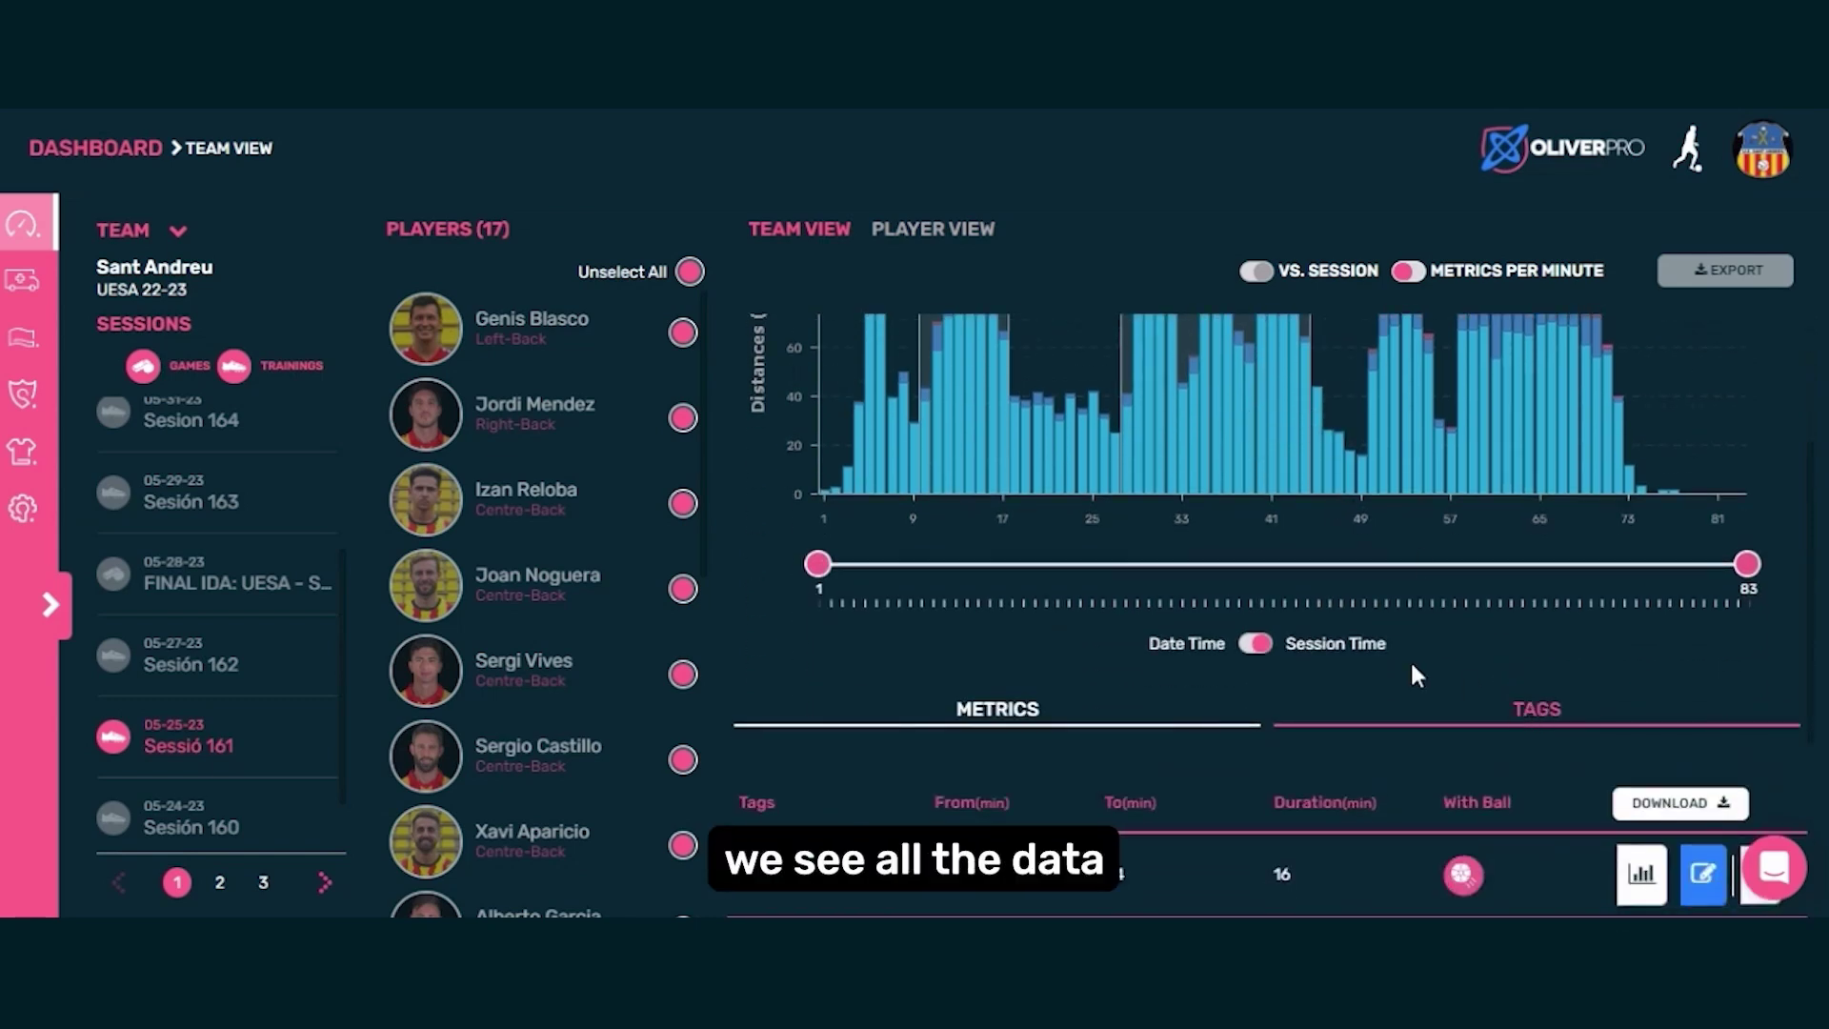
{"action": "scroll", "coordinate": [1413, 668], "scroll_direction": "down", "scroll_amount": 2}
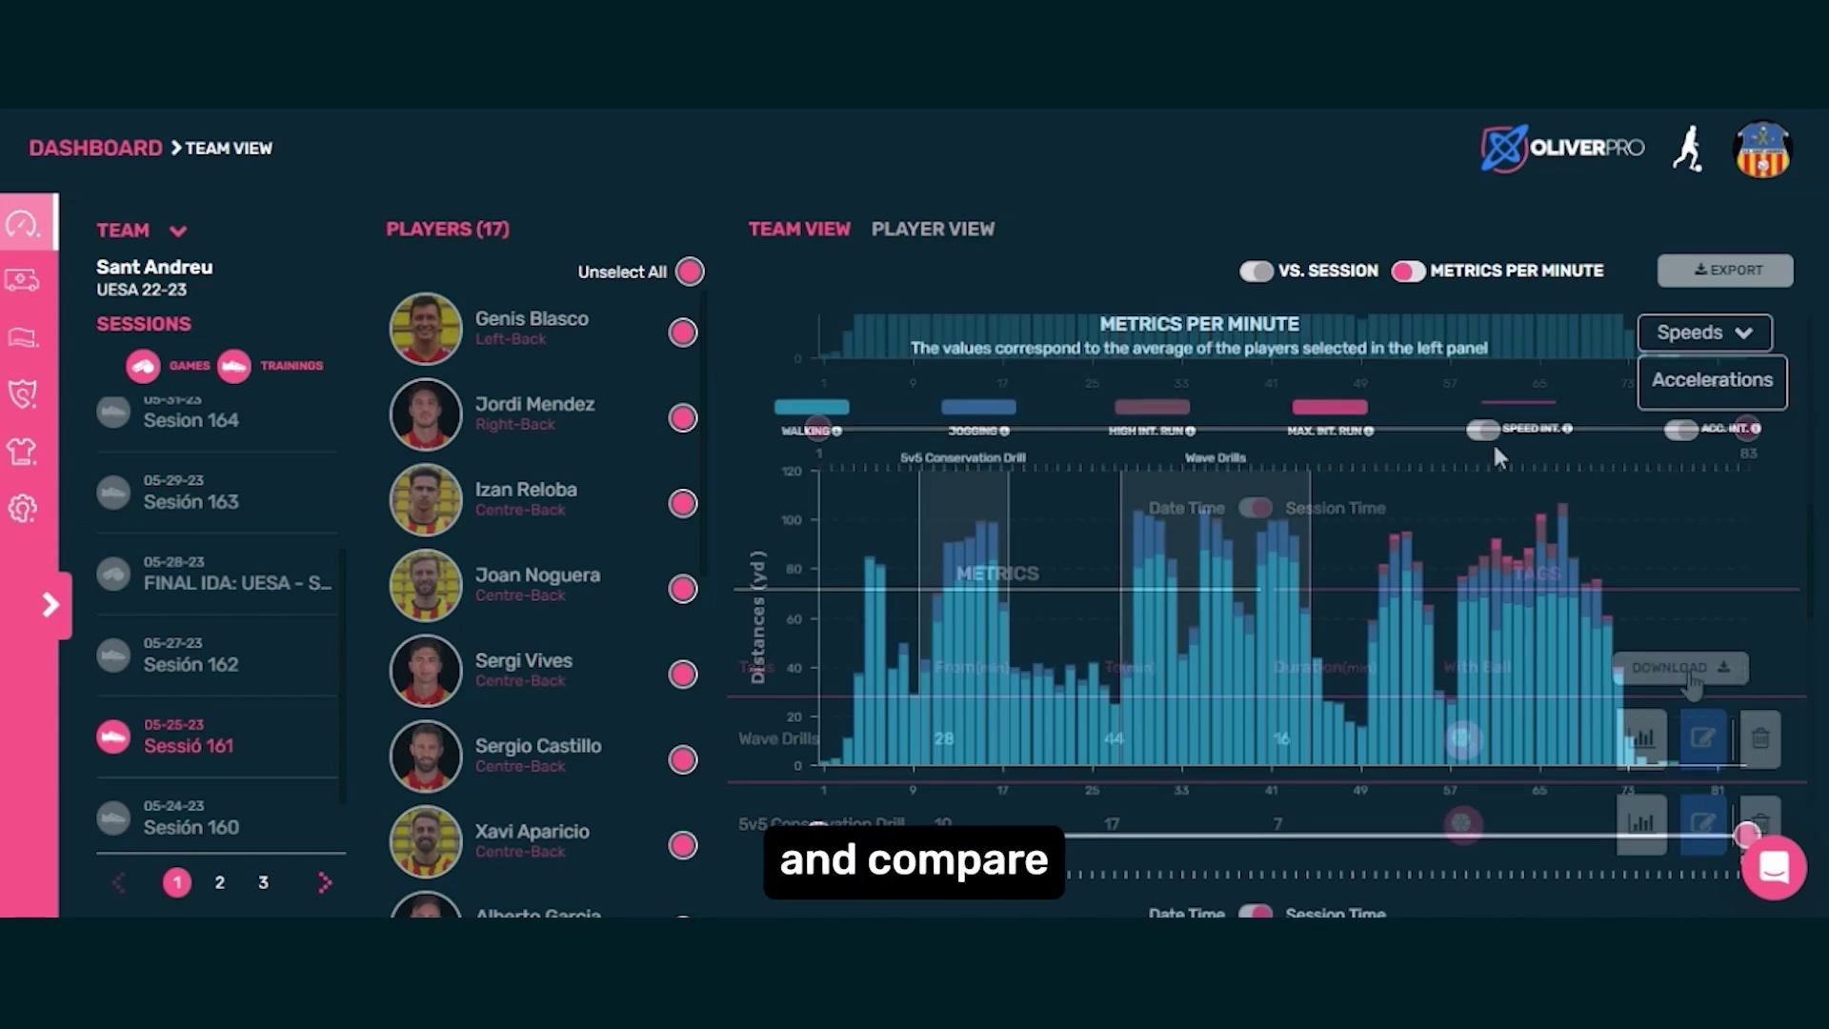
{"action": "left_click", "coordinate": [1492, 433]}
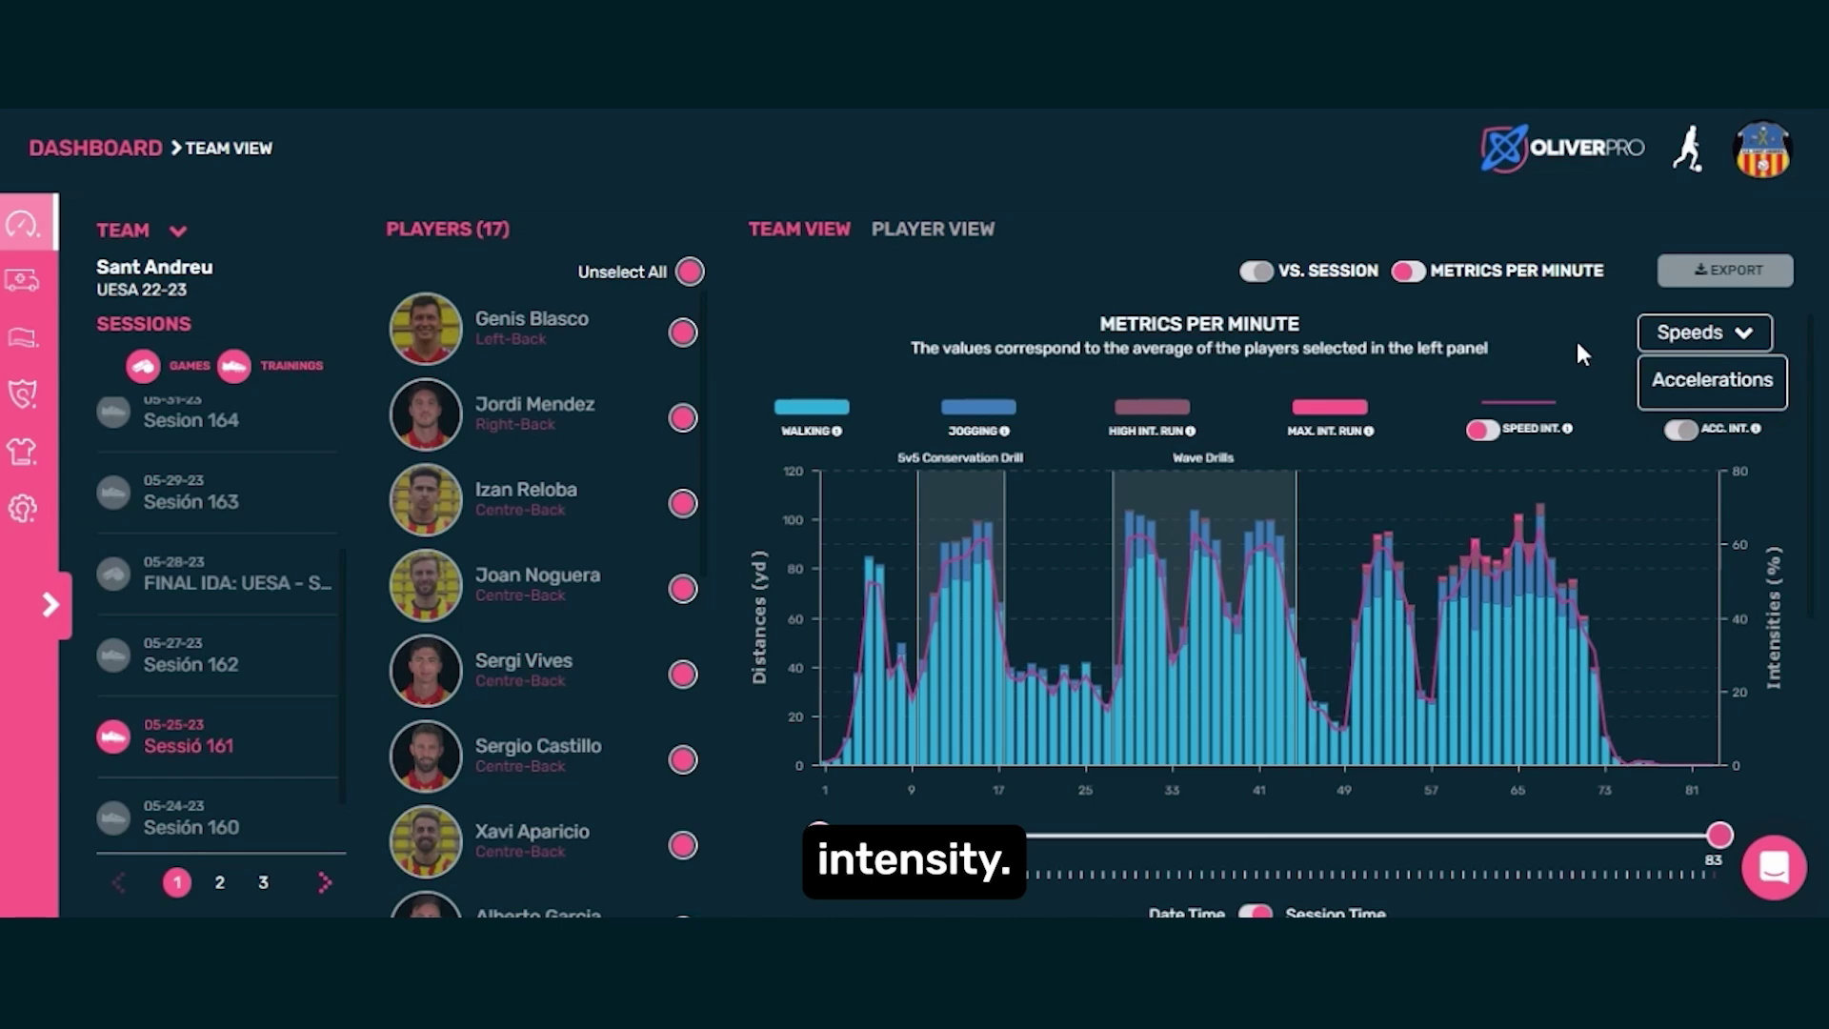
{"action": "left_click", "coordinate": [1692, 430]}
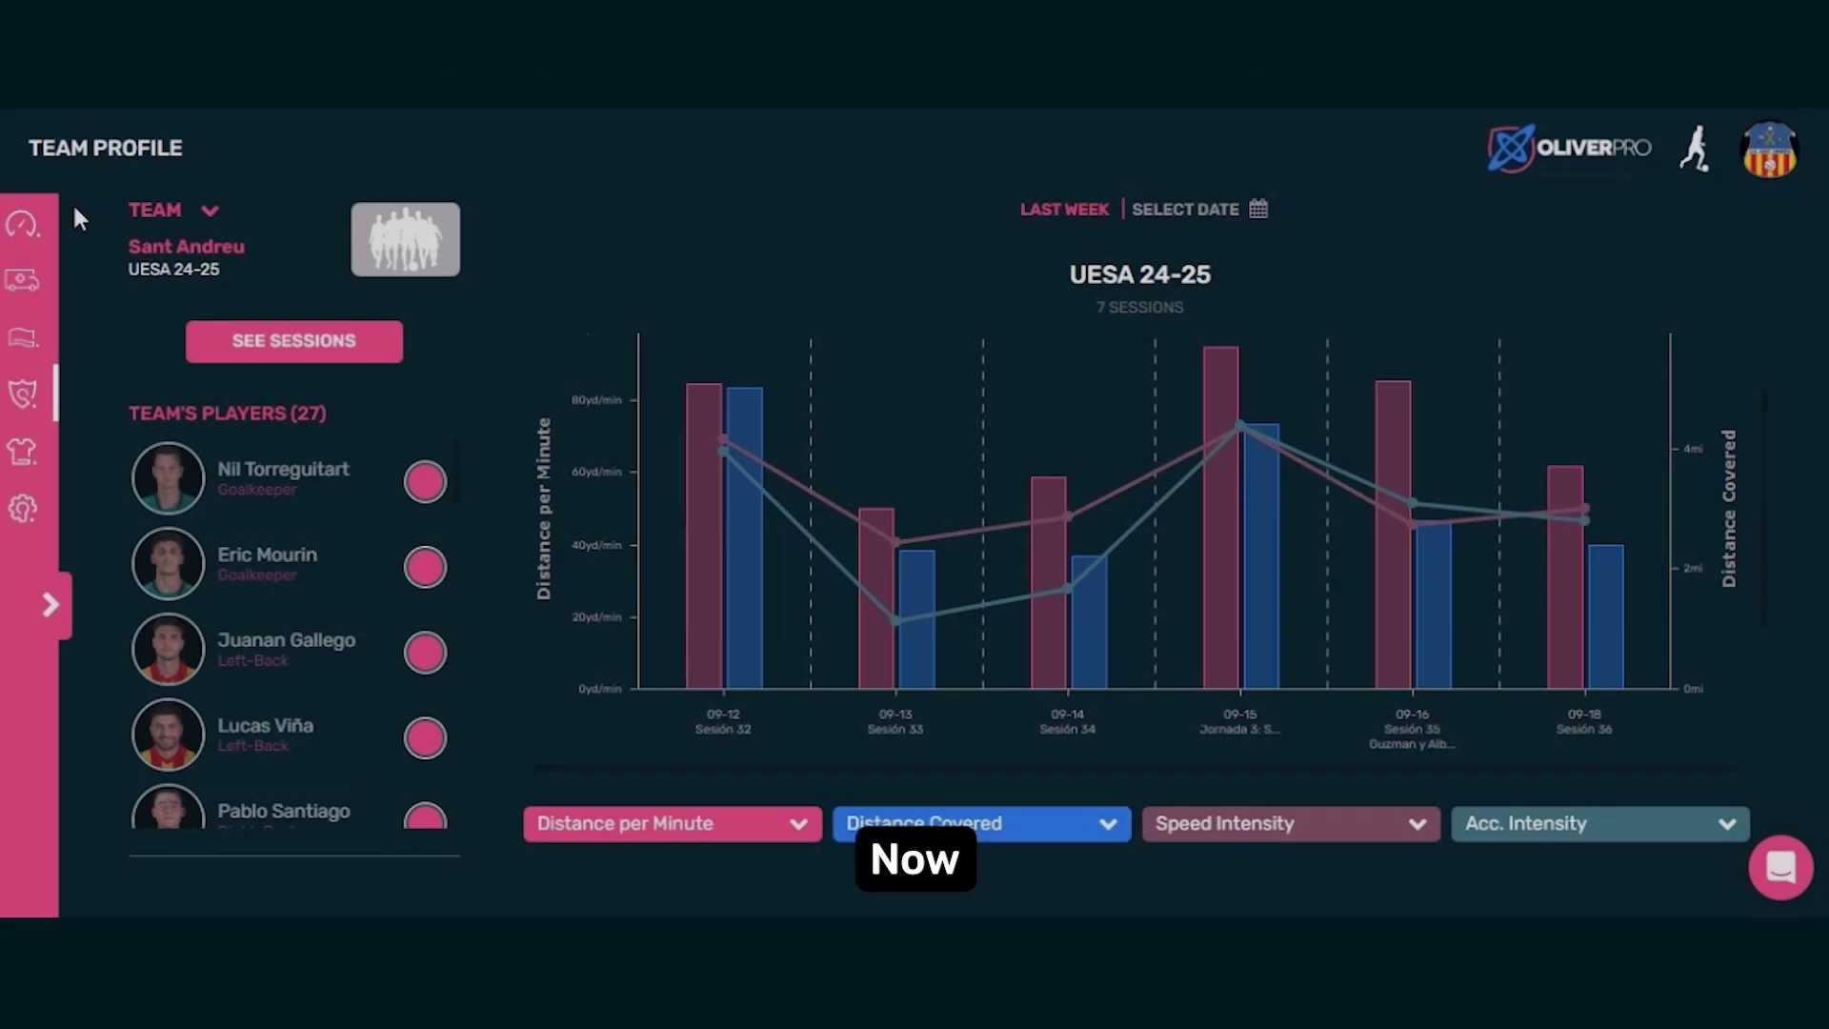
Open the Team Profile for UESA 24-25 showing last week's 7 sessions.
{"action": "mouse_move", "coordinate": [72, 202]}
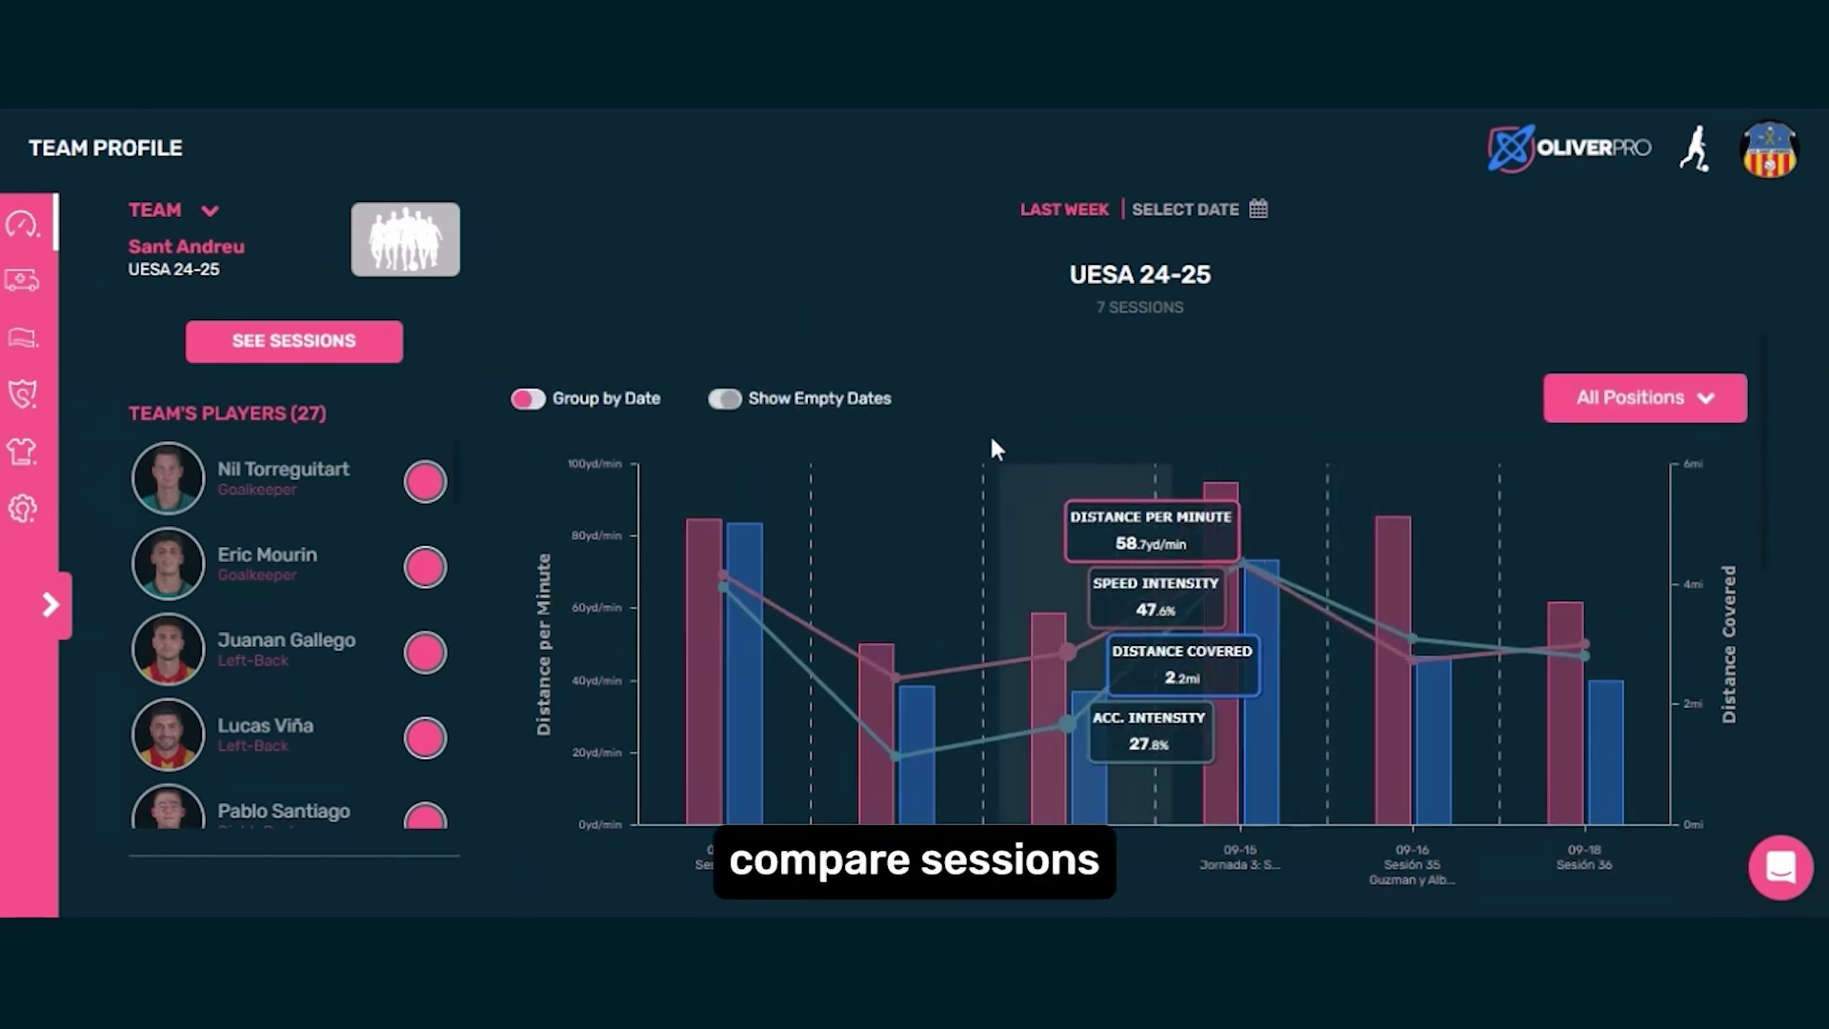
Compare all team sessions against the 09-15-24 Jornada 3: SD Ibiza - UESA match.
{"action": "scroll", "coordinate": [819, 471], "scroll_direction": "down", "scroll_amount": 3}
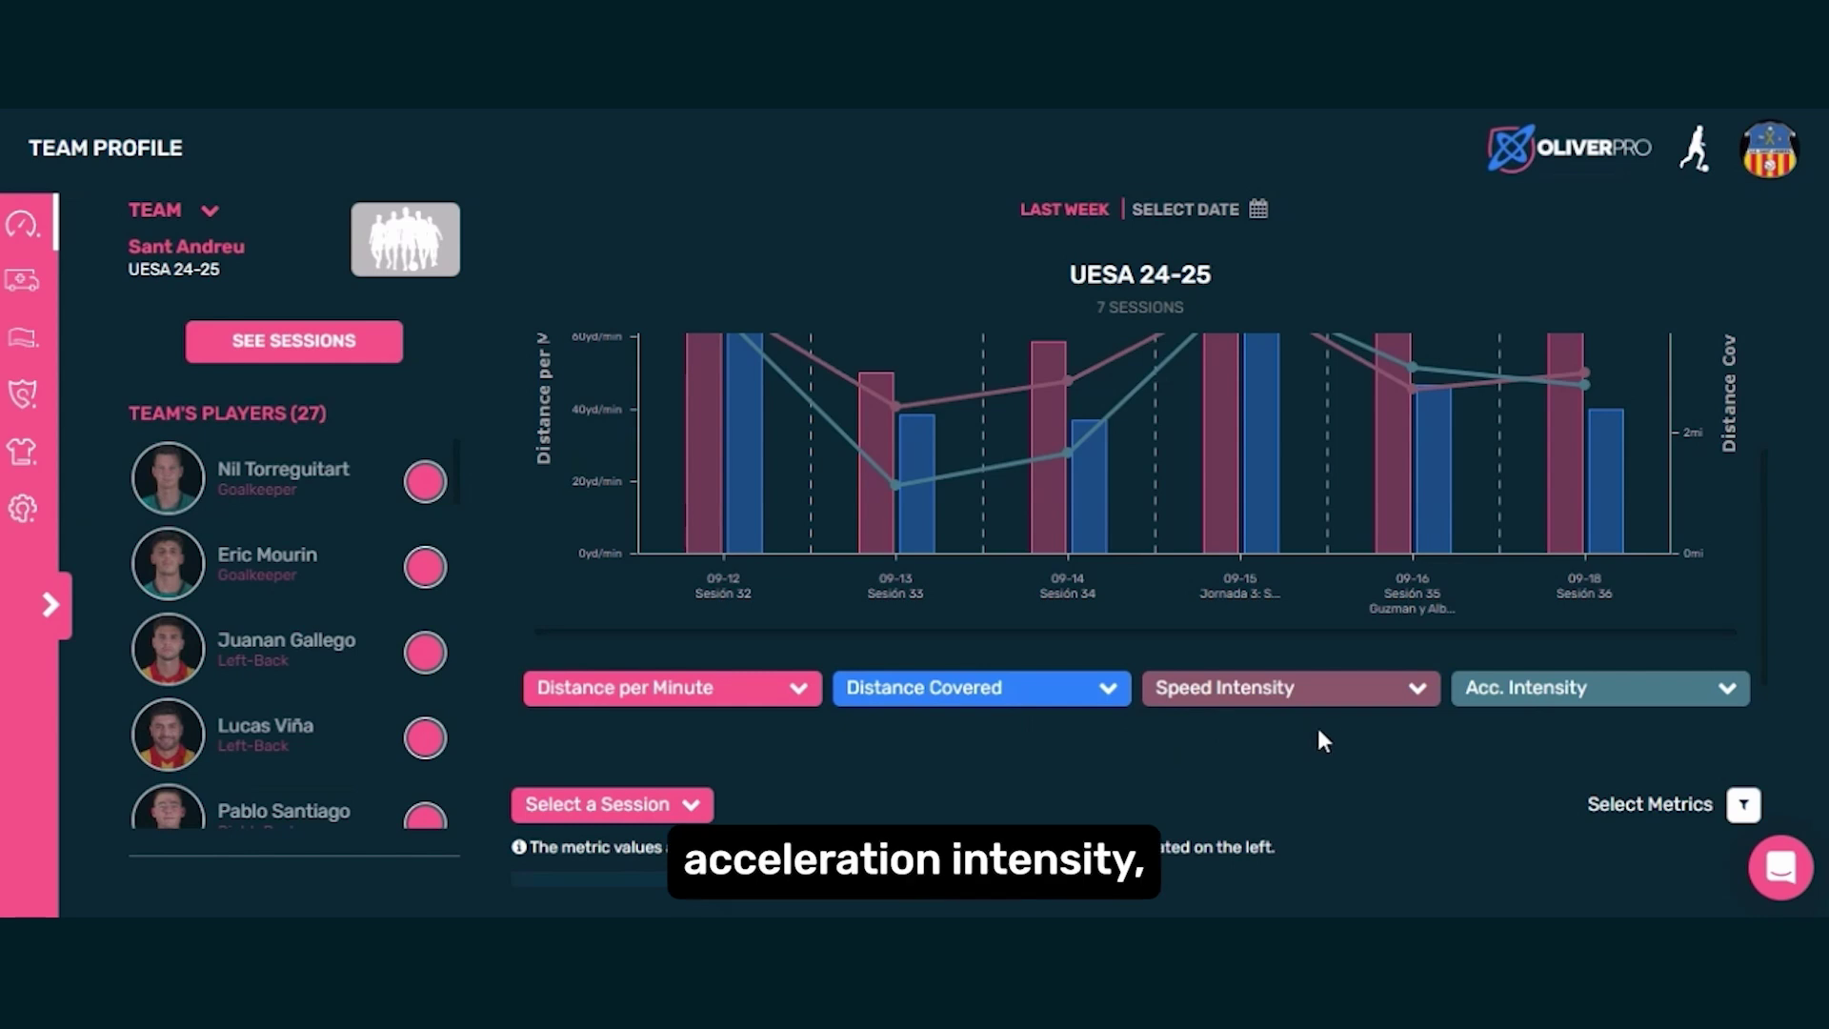
{"action": "scroll", "coordinate": [1406, 702], "scroll_direction": "down", "scroll_amount": 3}
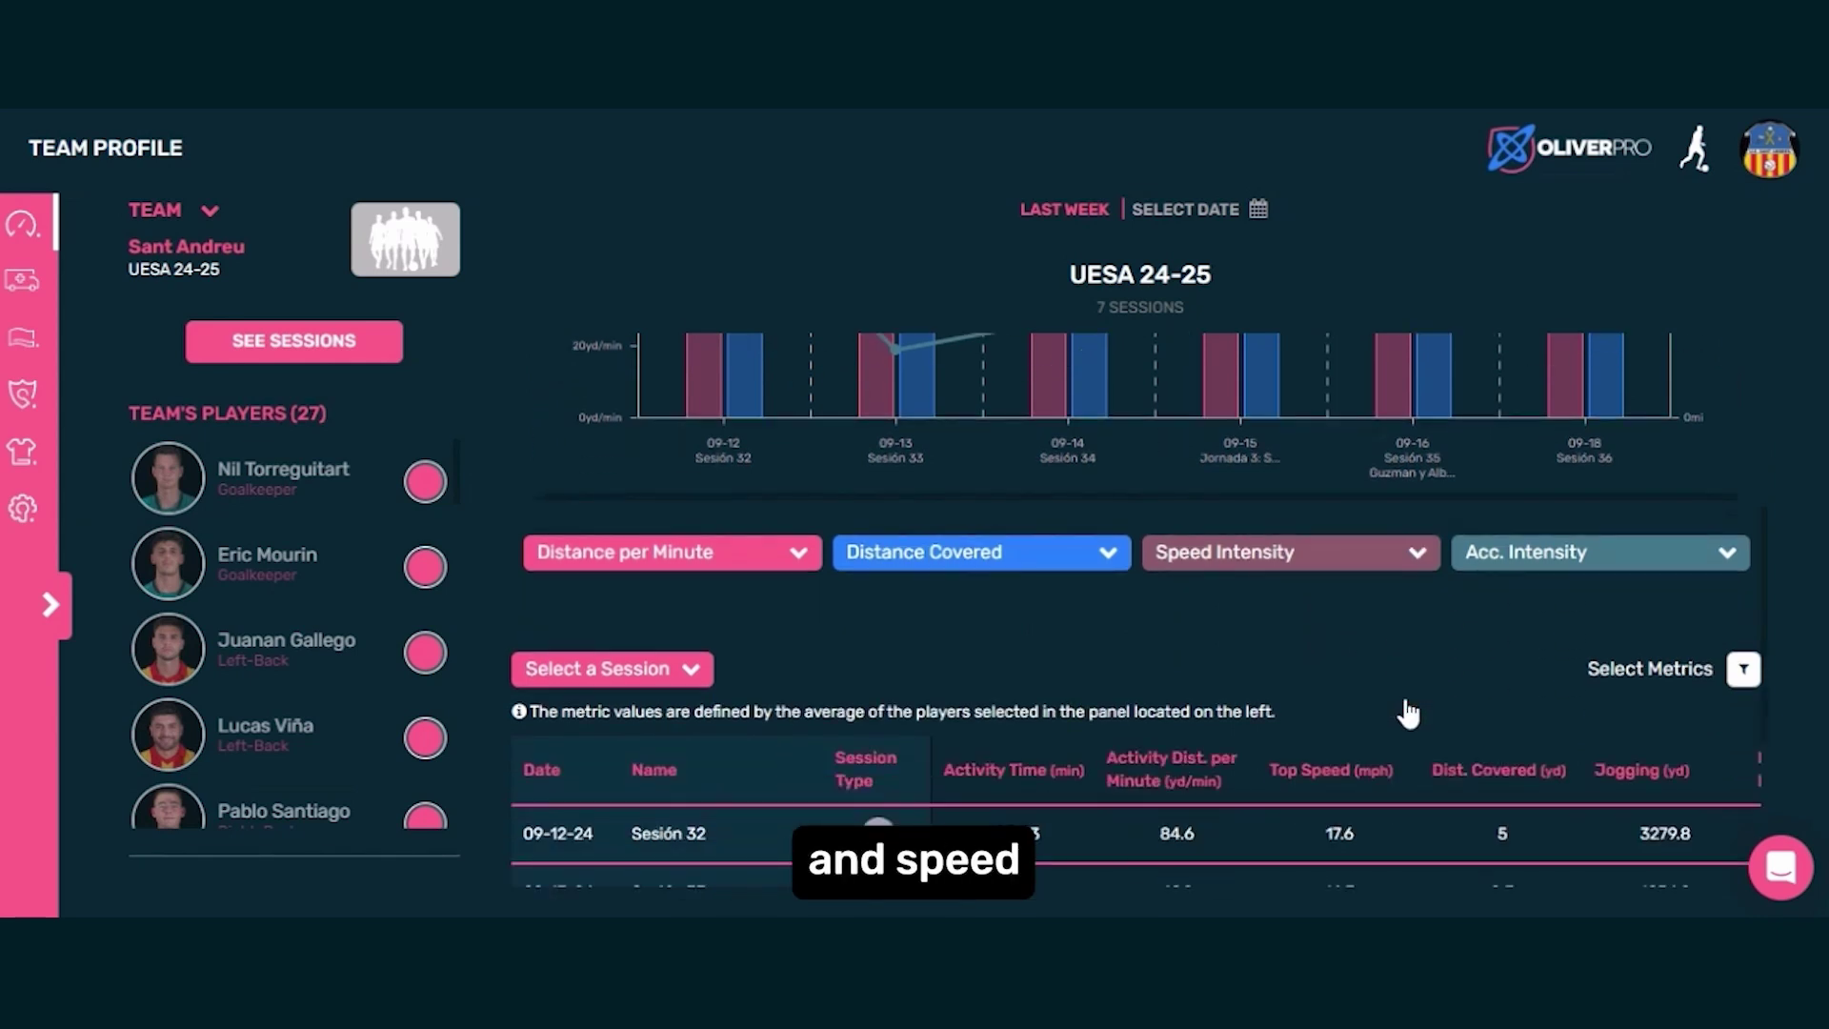
{"action": "scroll", "coordinate": [1408, 712], "scroll_direction": "down", "scroll_amount": 7}
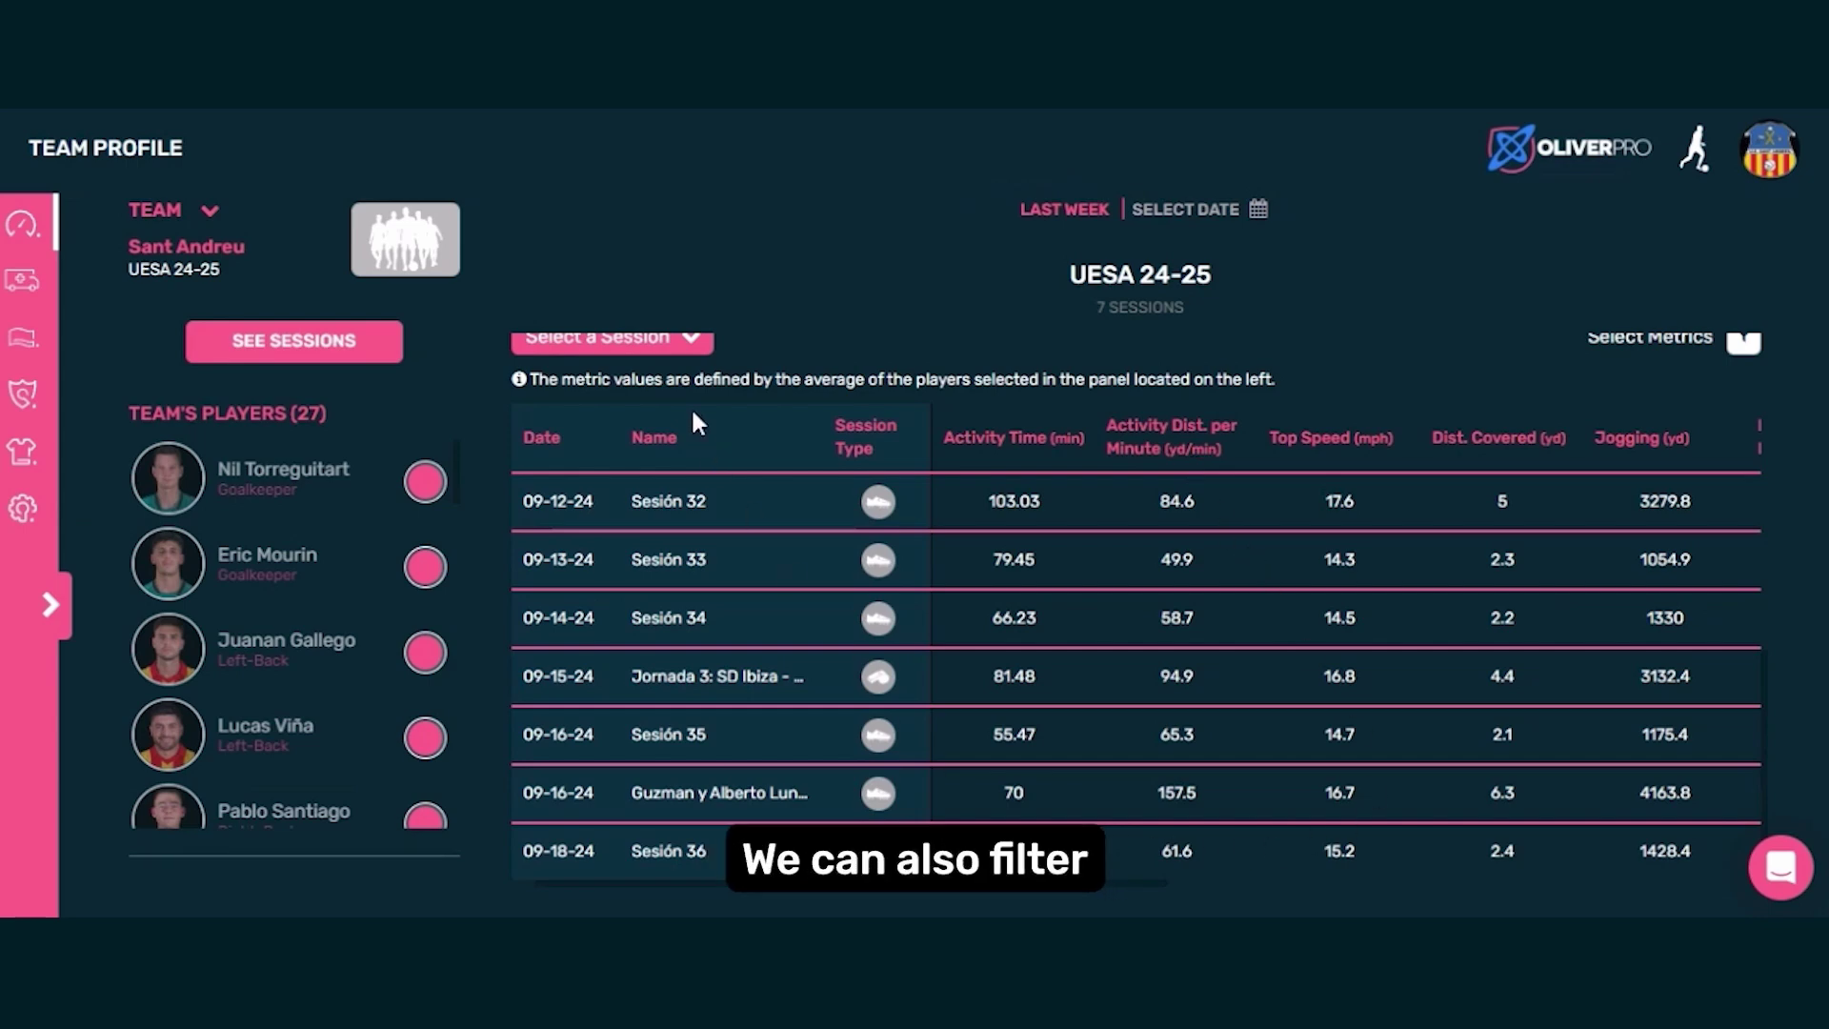
{"action": "left_click", "coordinate": [662, 344]}
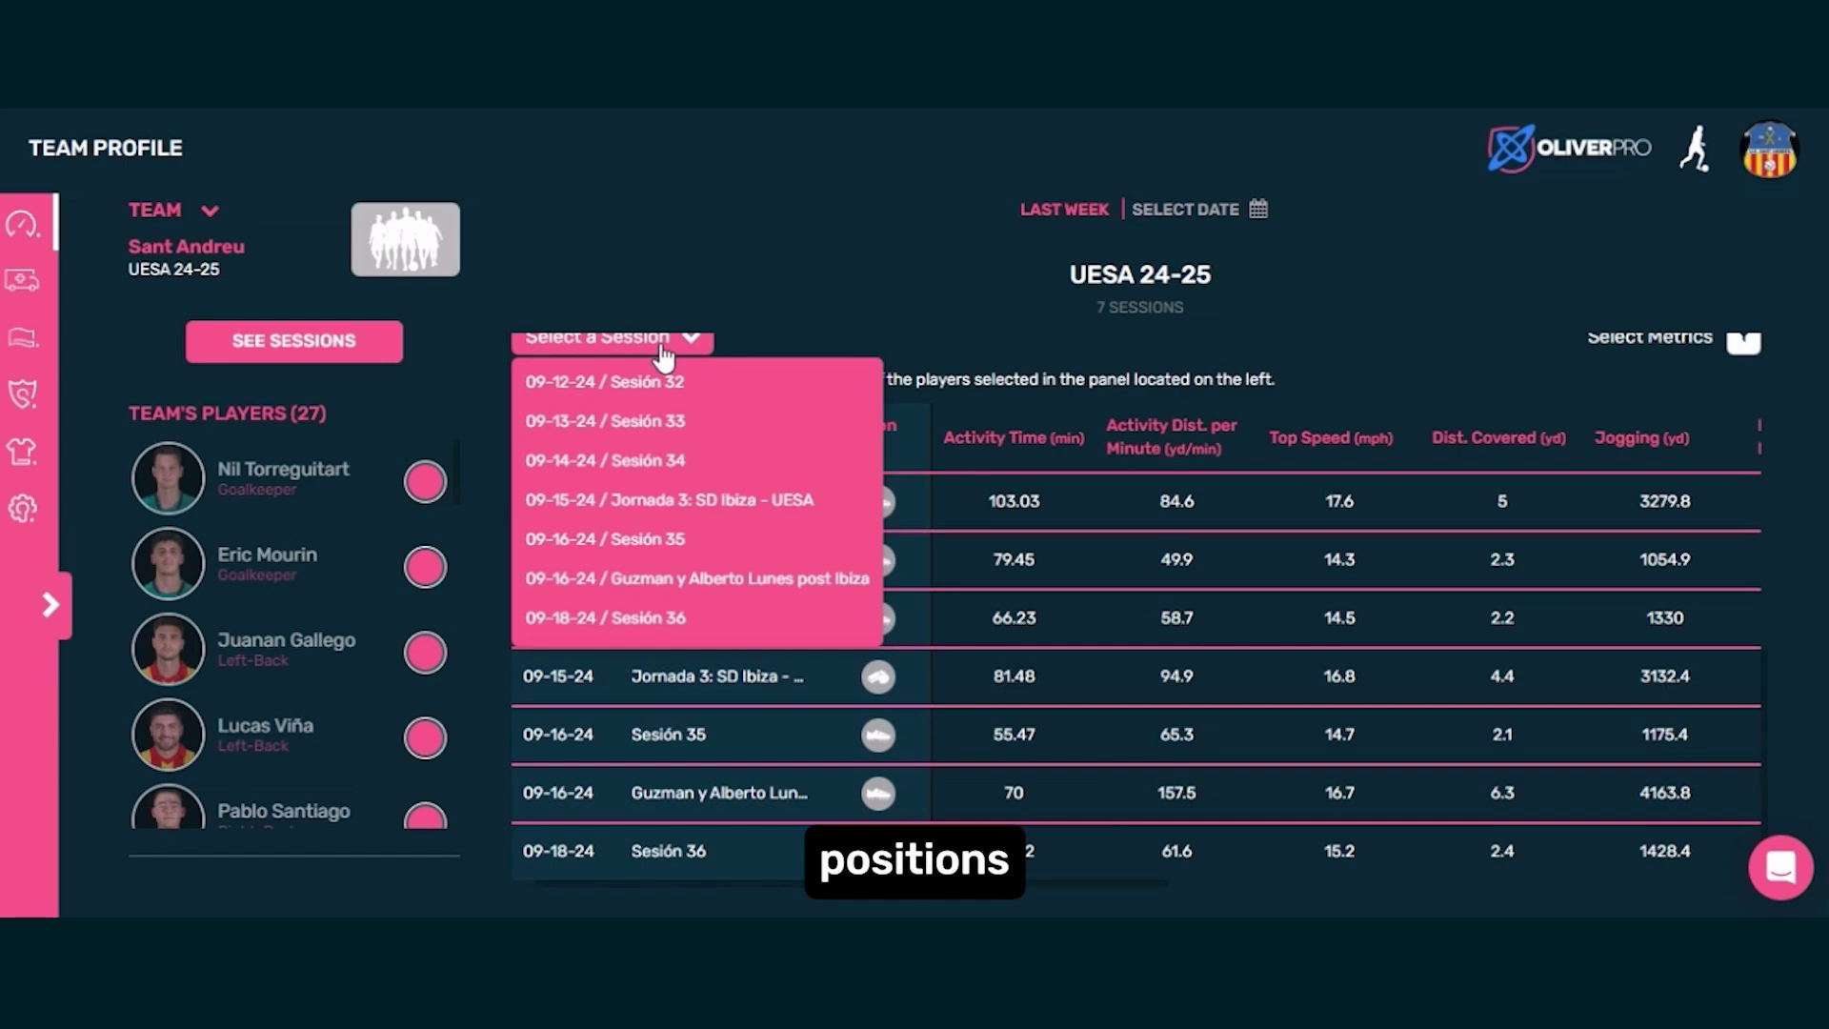
{"action": "left_click", "coordinate": [713, 507]}
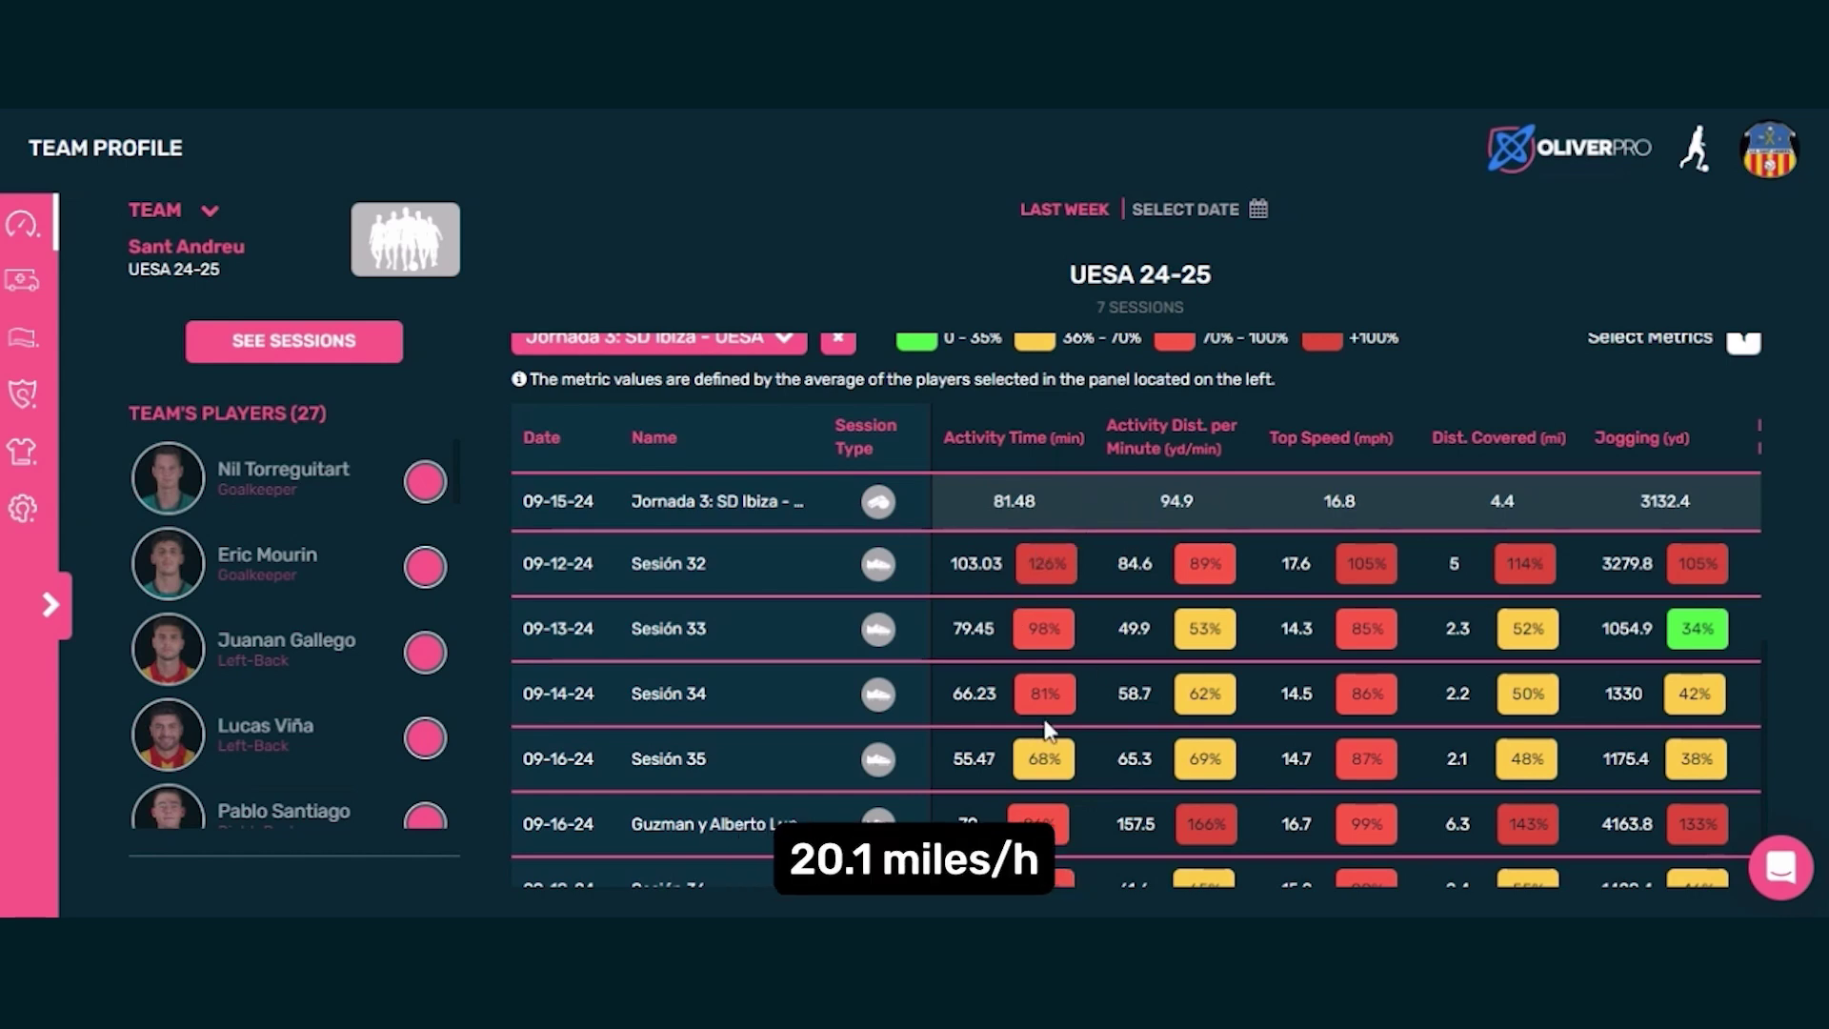
Open the chart's All Positions filter and browse down to the right-back's heatmaps.
{"action": "scroll", "coordinate": [1008, 744], "scroll_direction": "down", "scroll_amount": 1}
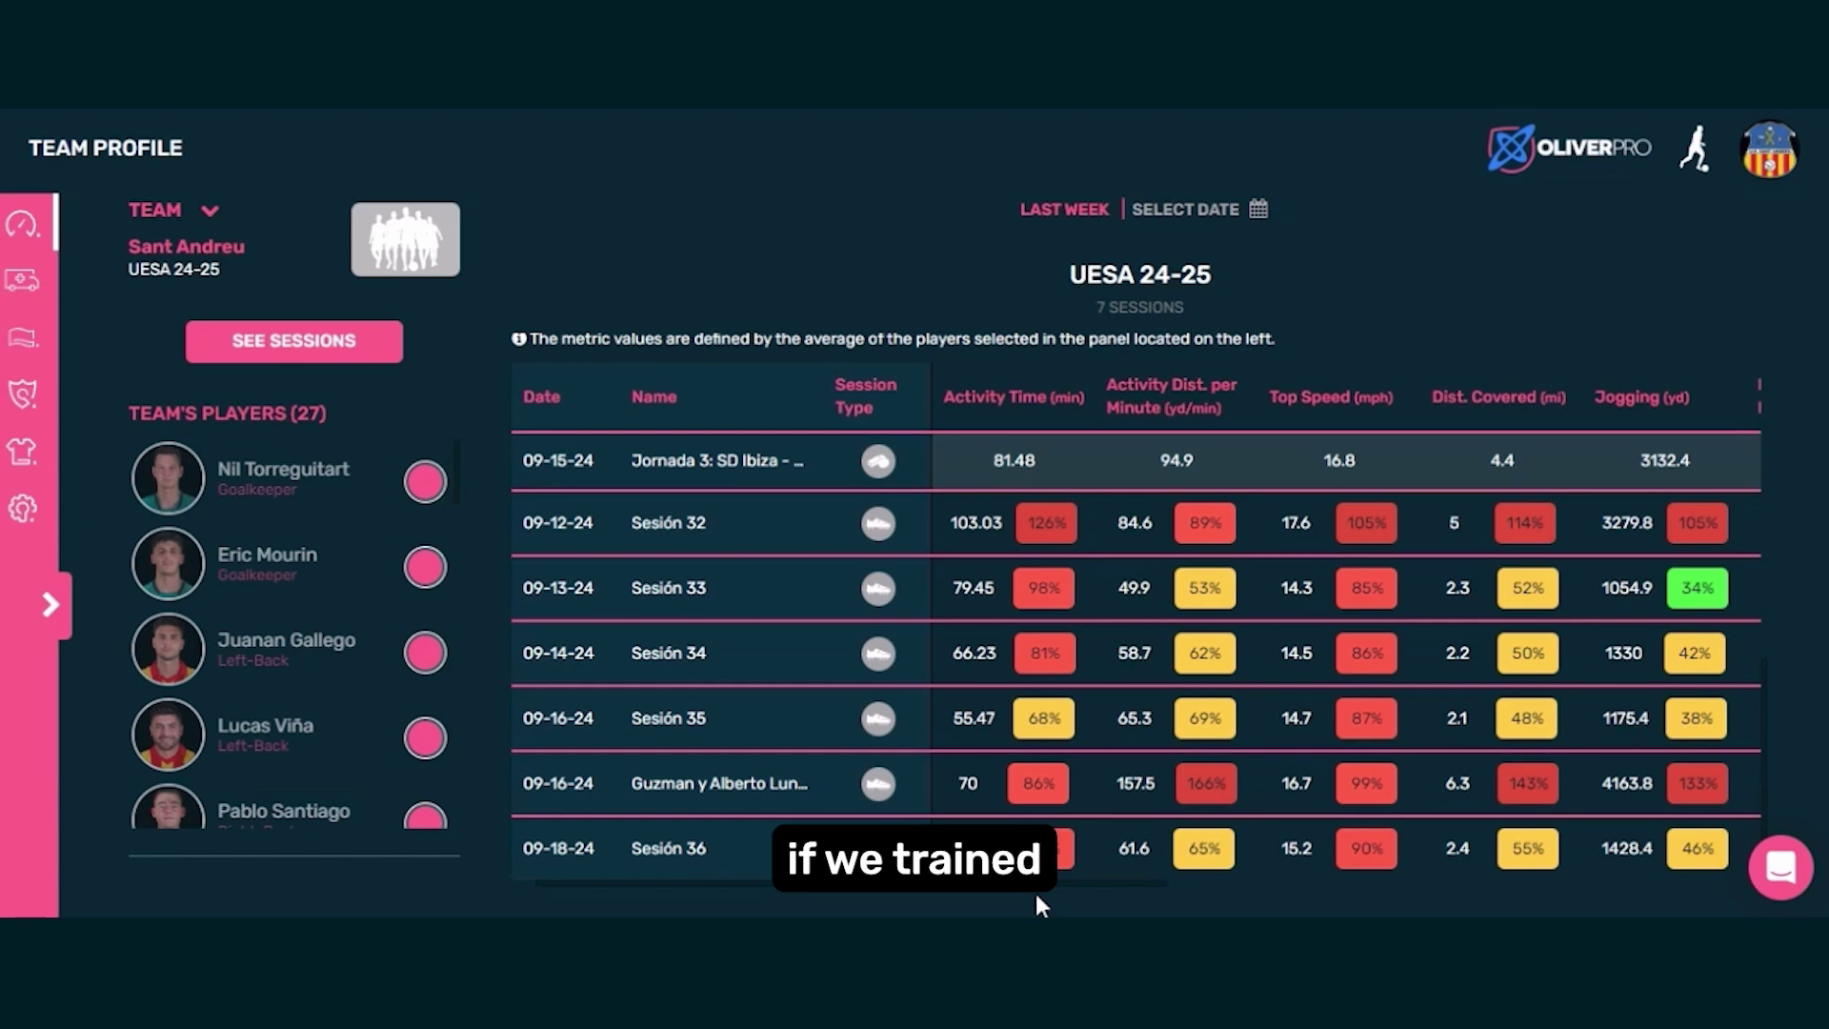
{"action": "left_click_drag", "start_coordinate": [1030, 882], "coordinate": [1404, 840]}
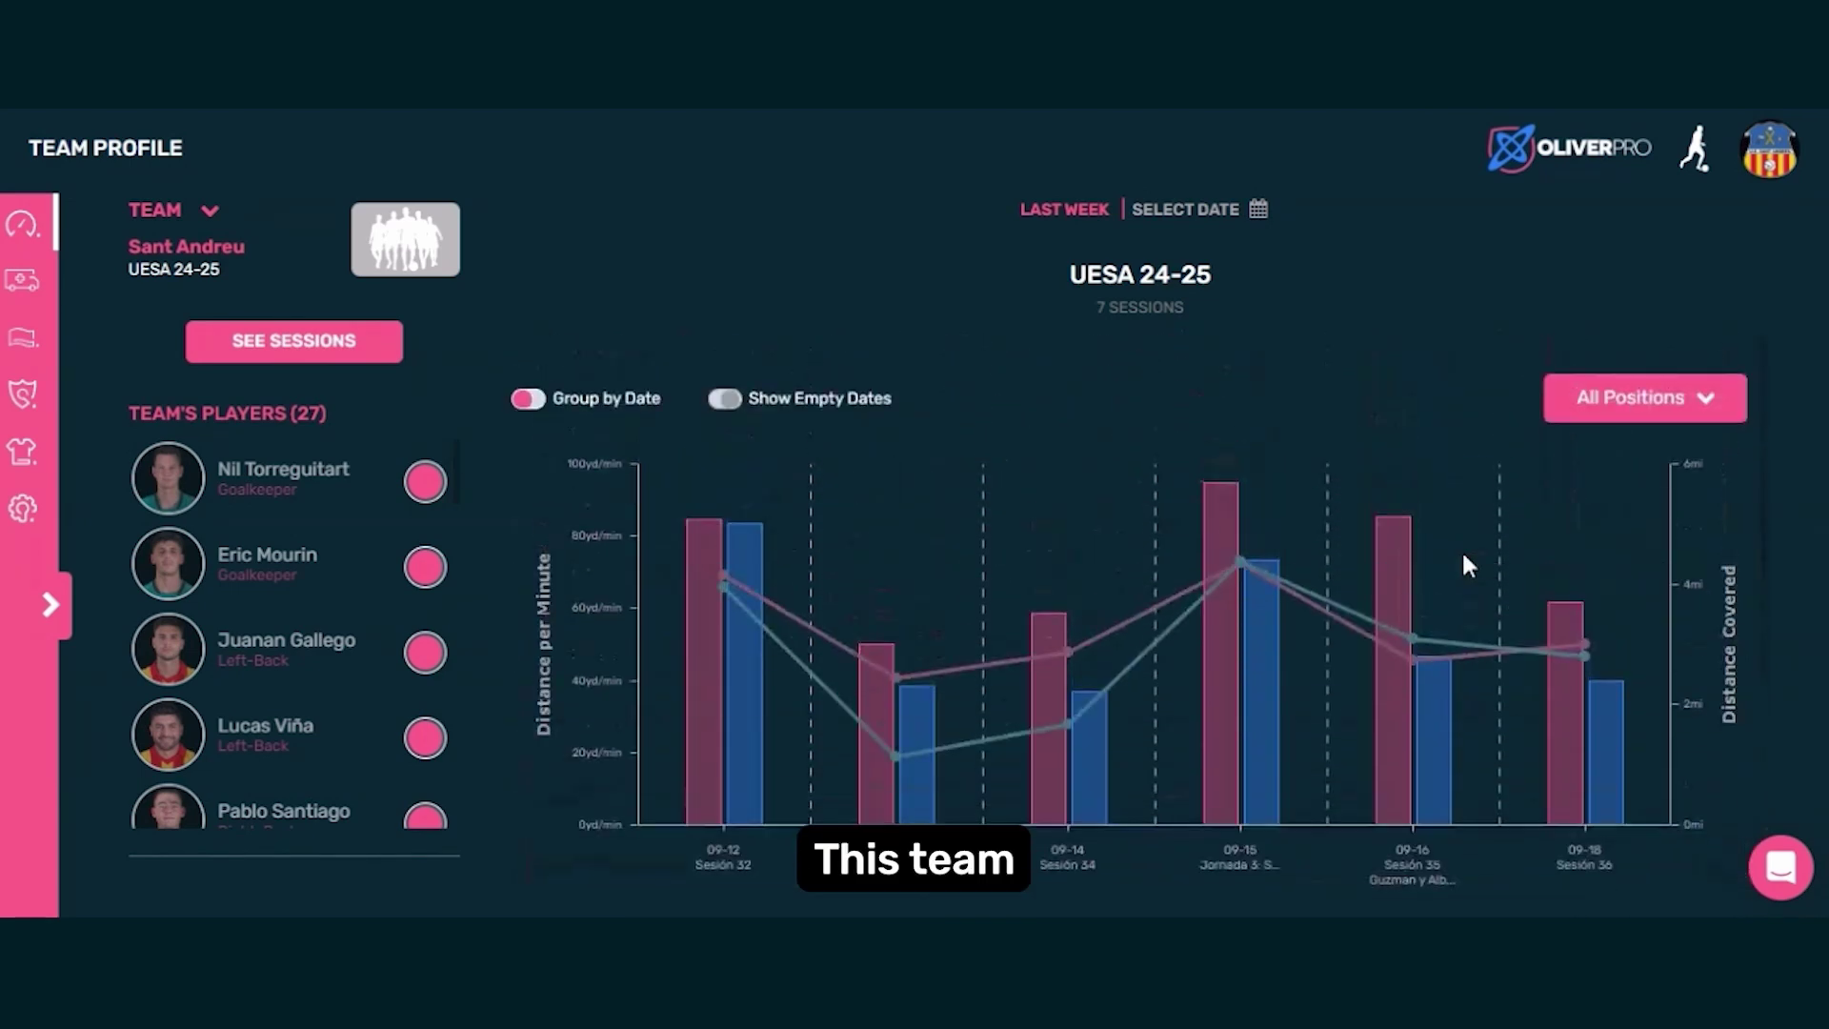
{"action": "left_click", "coordinate": [1676, 417]}
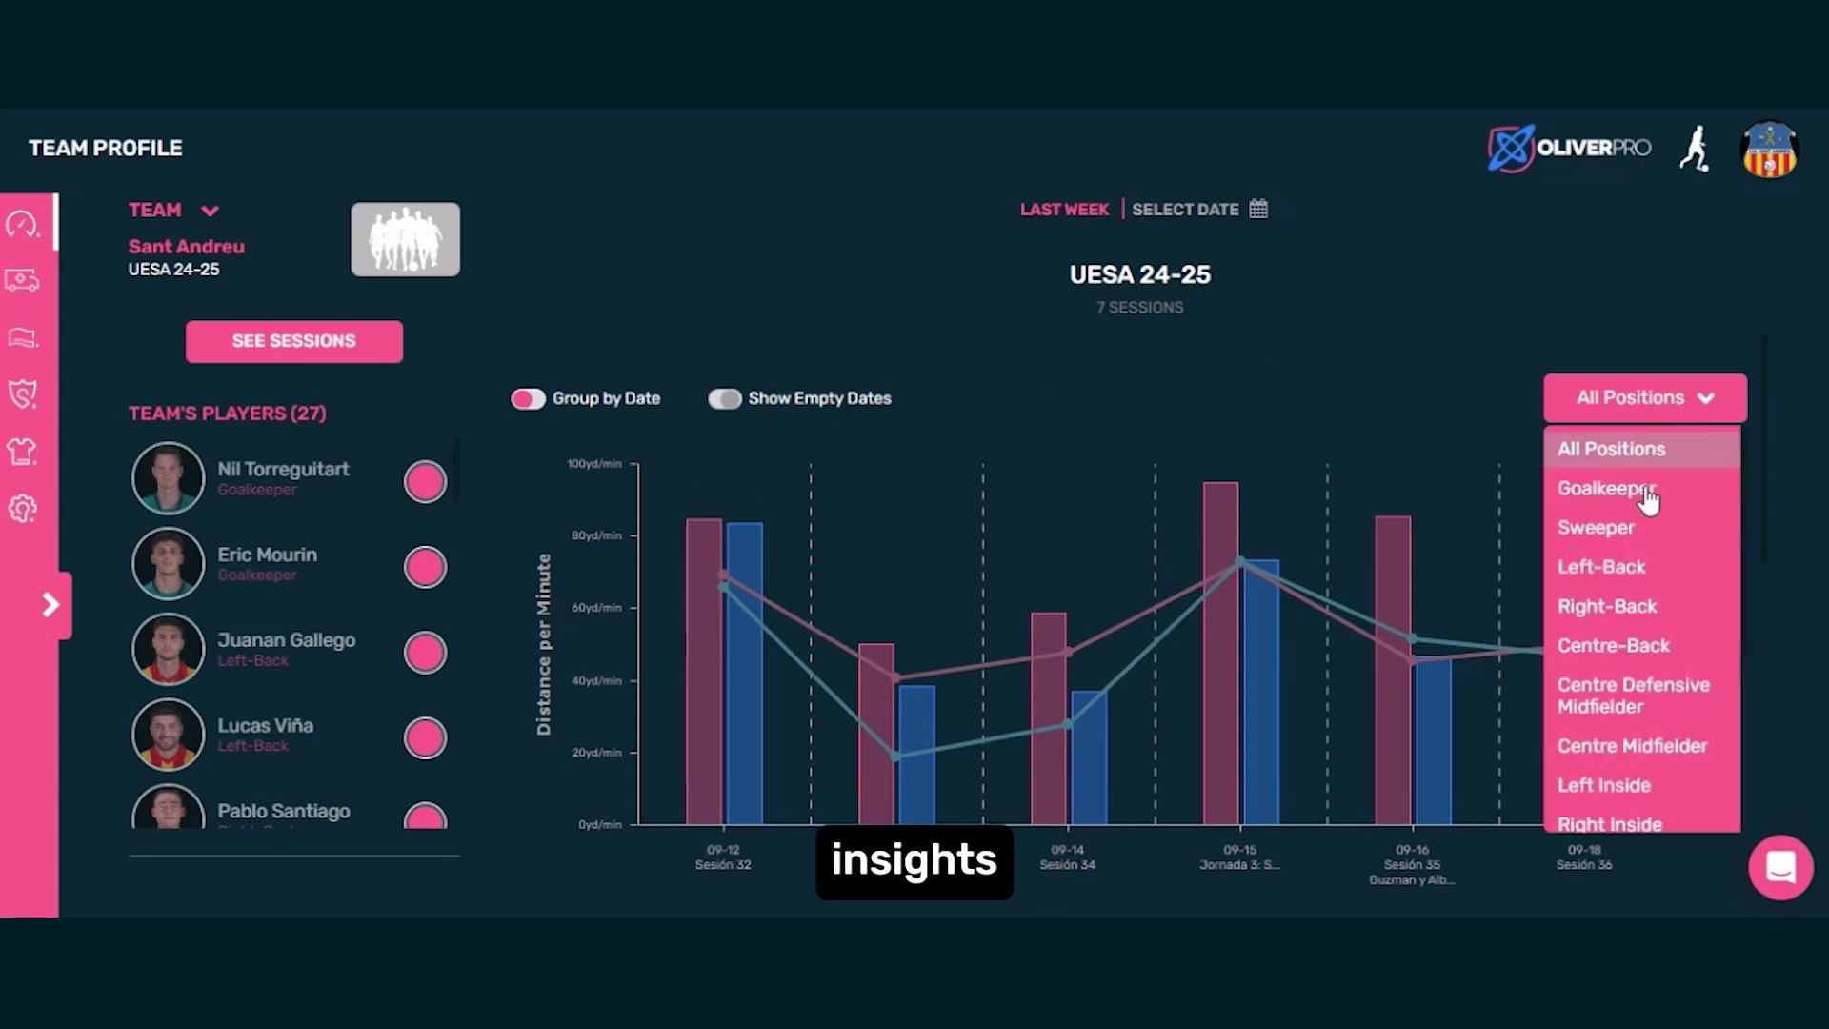
{"action": "scroll", "coordinate": [1637, 648], "scroll_direction": "down", "scroll_amount": 3}
{"action": "scroll", "coordinate": [1634, 678], "scroll_direction": "down", "scroll_amount": 1}
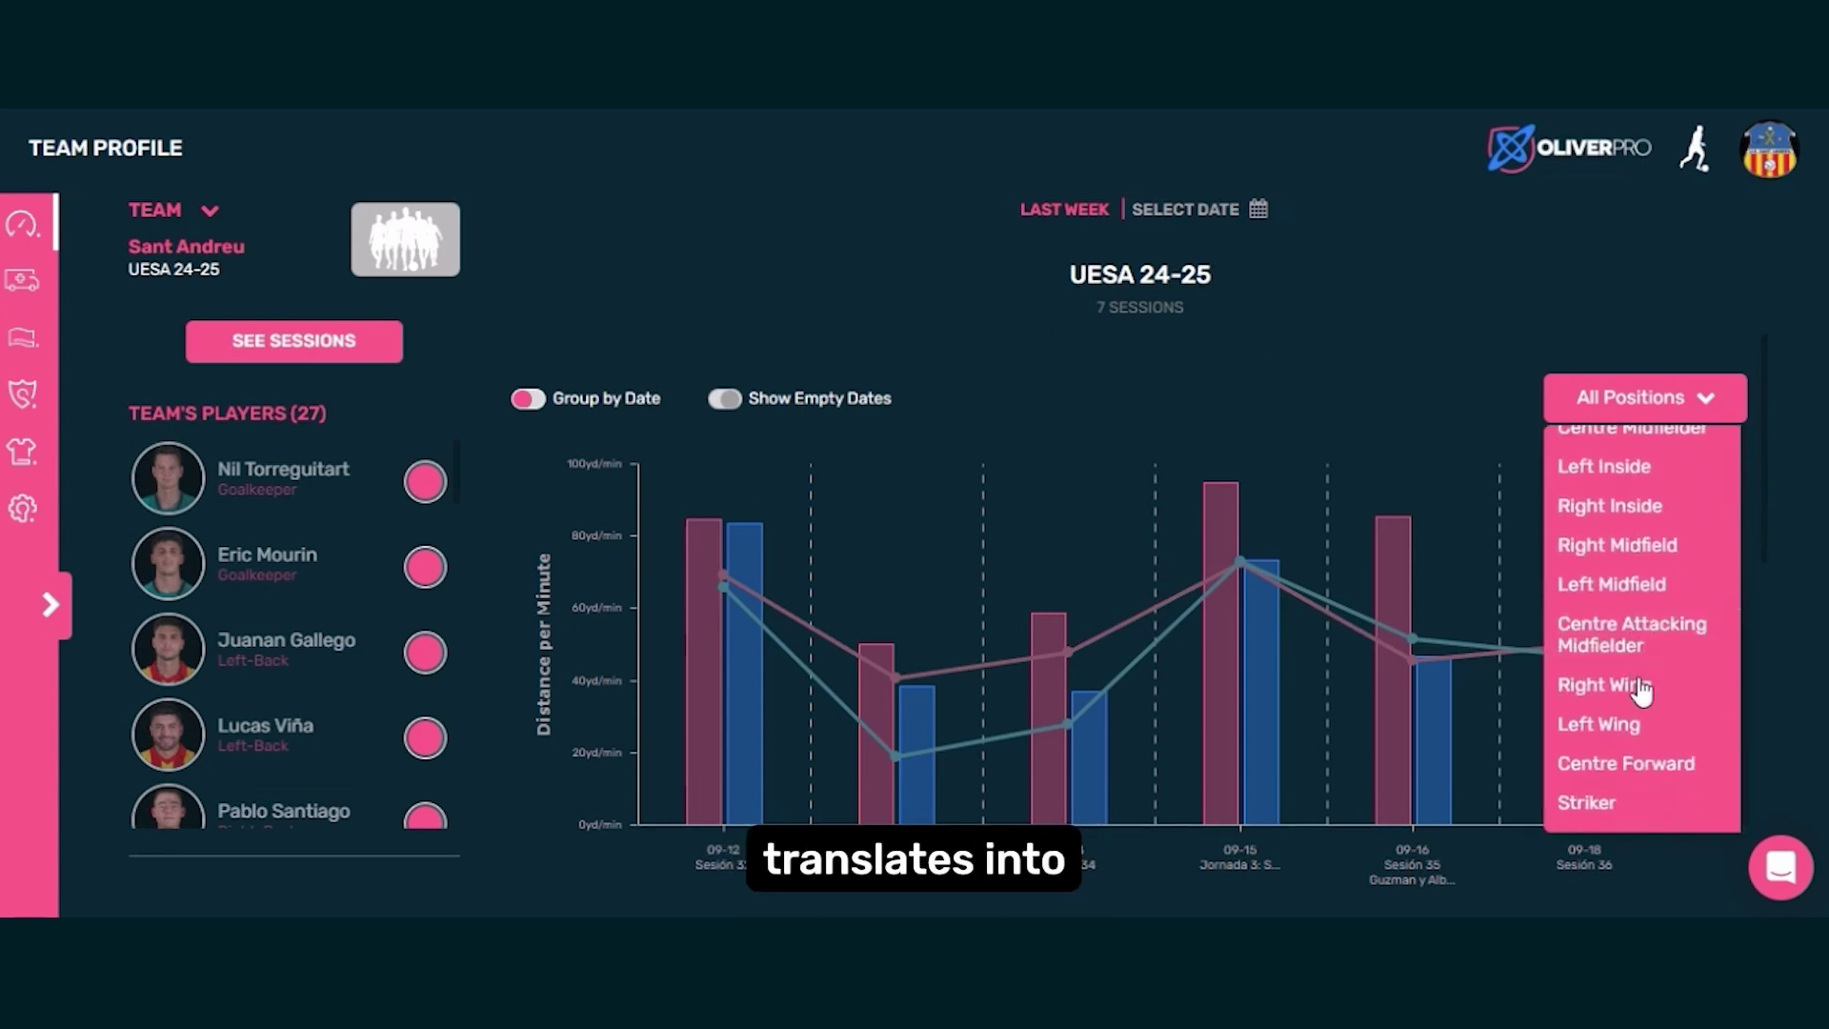
{"action": "scroll", "coordinate": [1630, 760], "scroll_direction": "up", "scroll_amount": 3}
{"action": "scroll", "coordinate": [1631, 762], "scroll_direction": "up", "scroll_amount": 3}
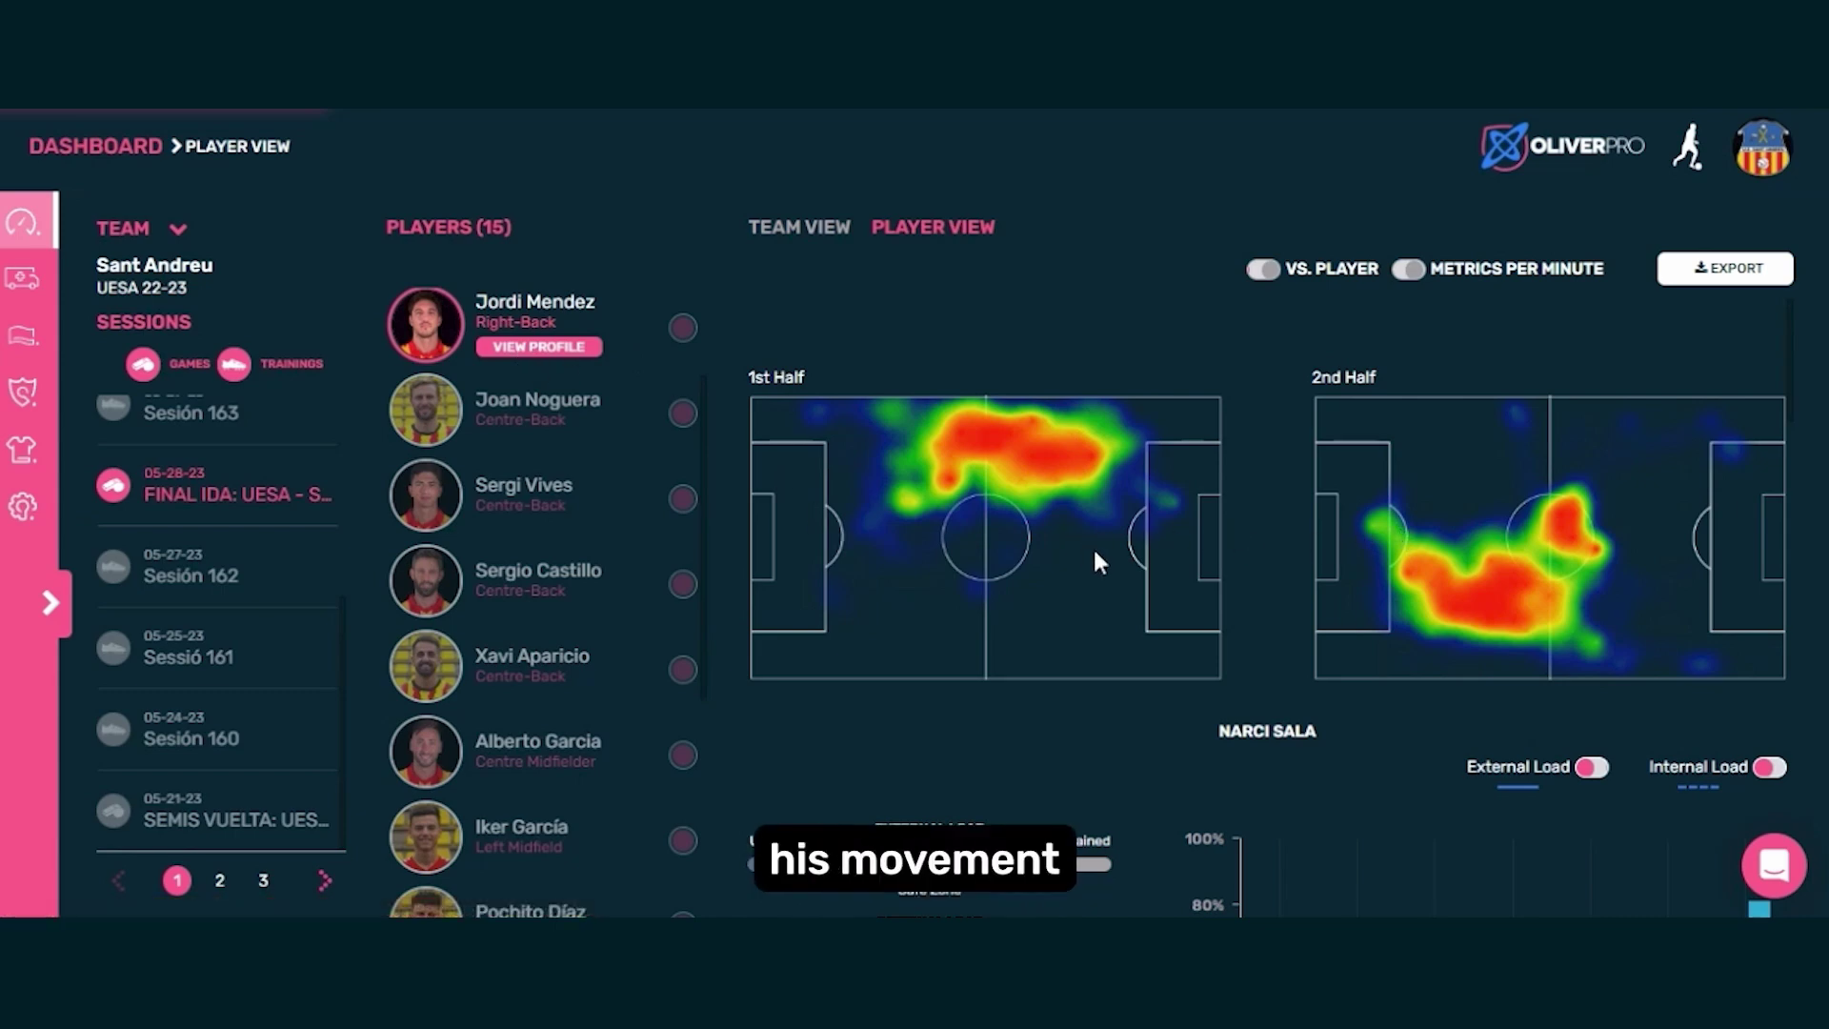
Bring the player's load gauges into view and open the External Load detail window.
{"action": "scroll", "coordinate": [1094, 553], "scroll_direction": "down", "scroll_amount": 5}
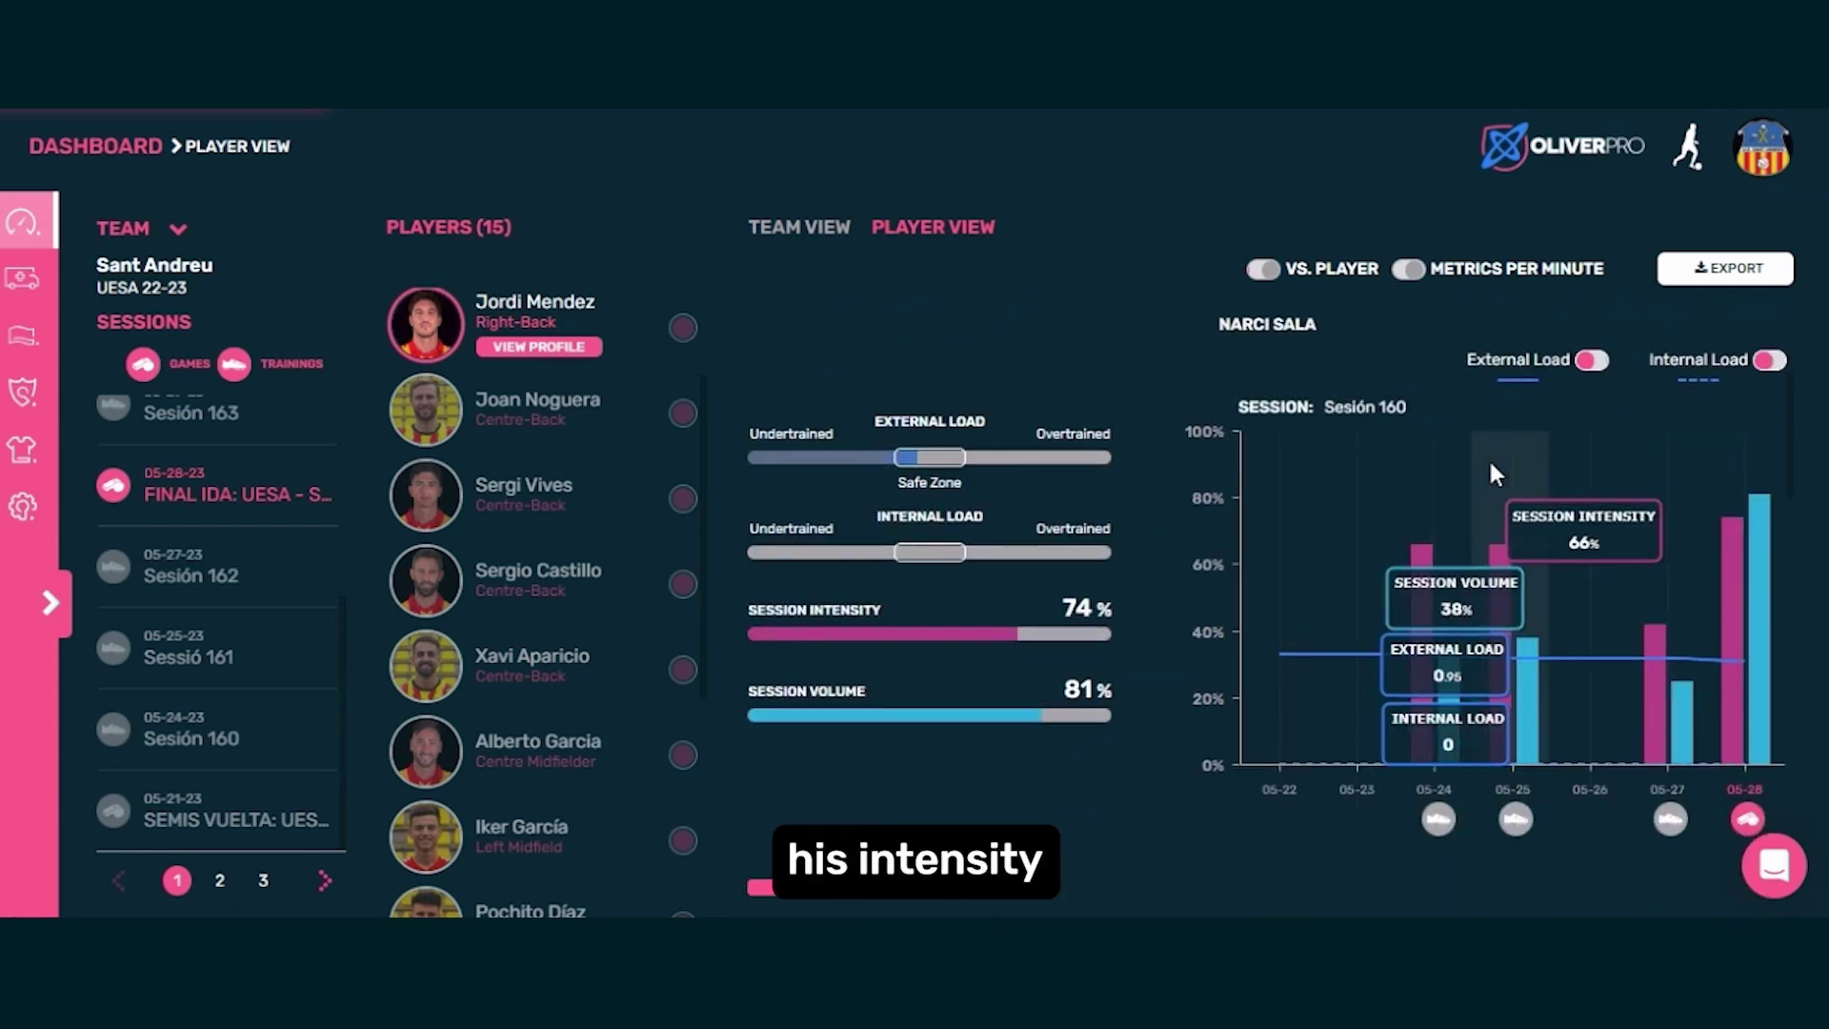
{"action": "mouse_move", "coordinate": [1723, 461]}
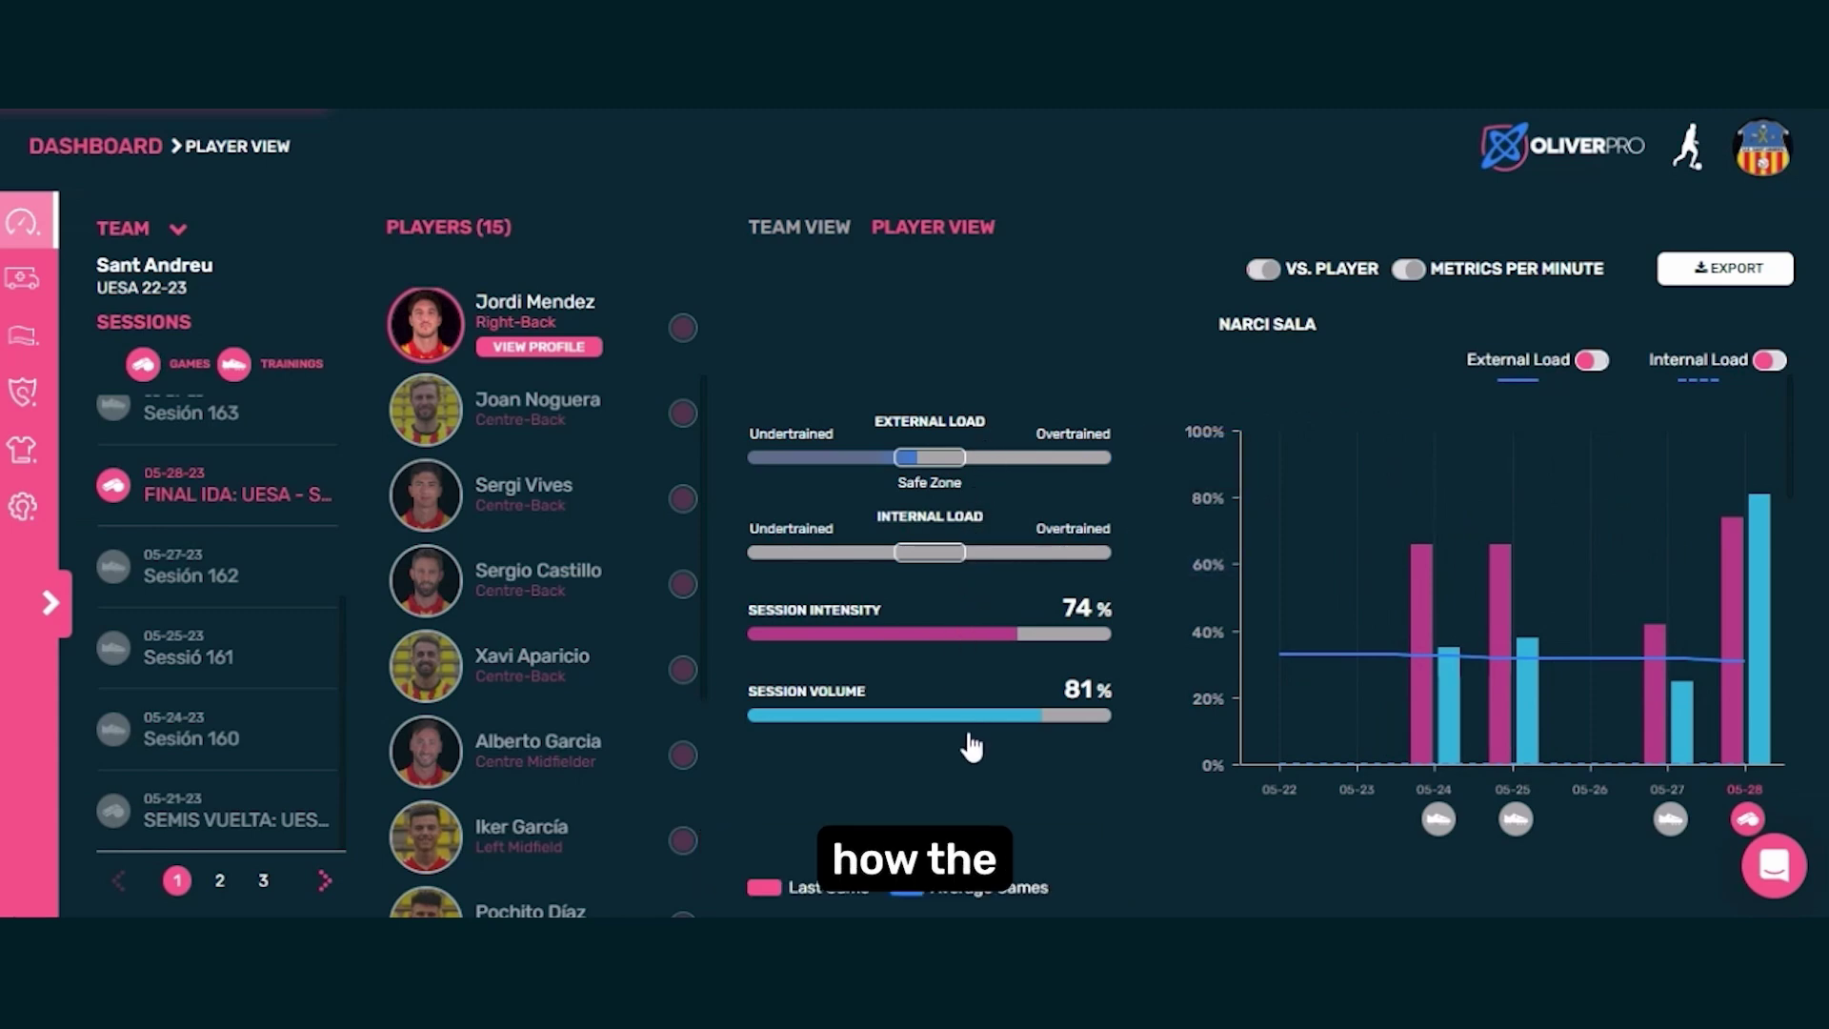
{"action": "left_click", "coordinate": [930, 461]}
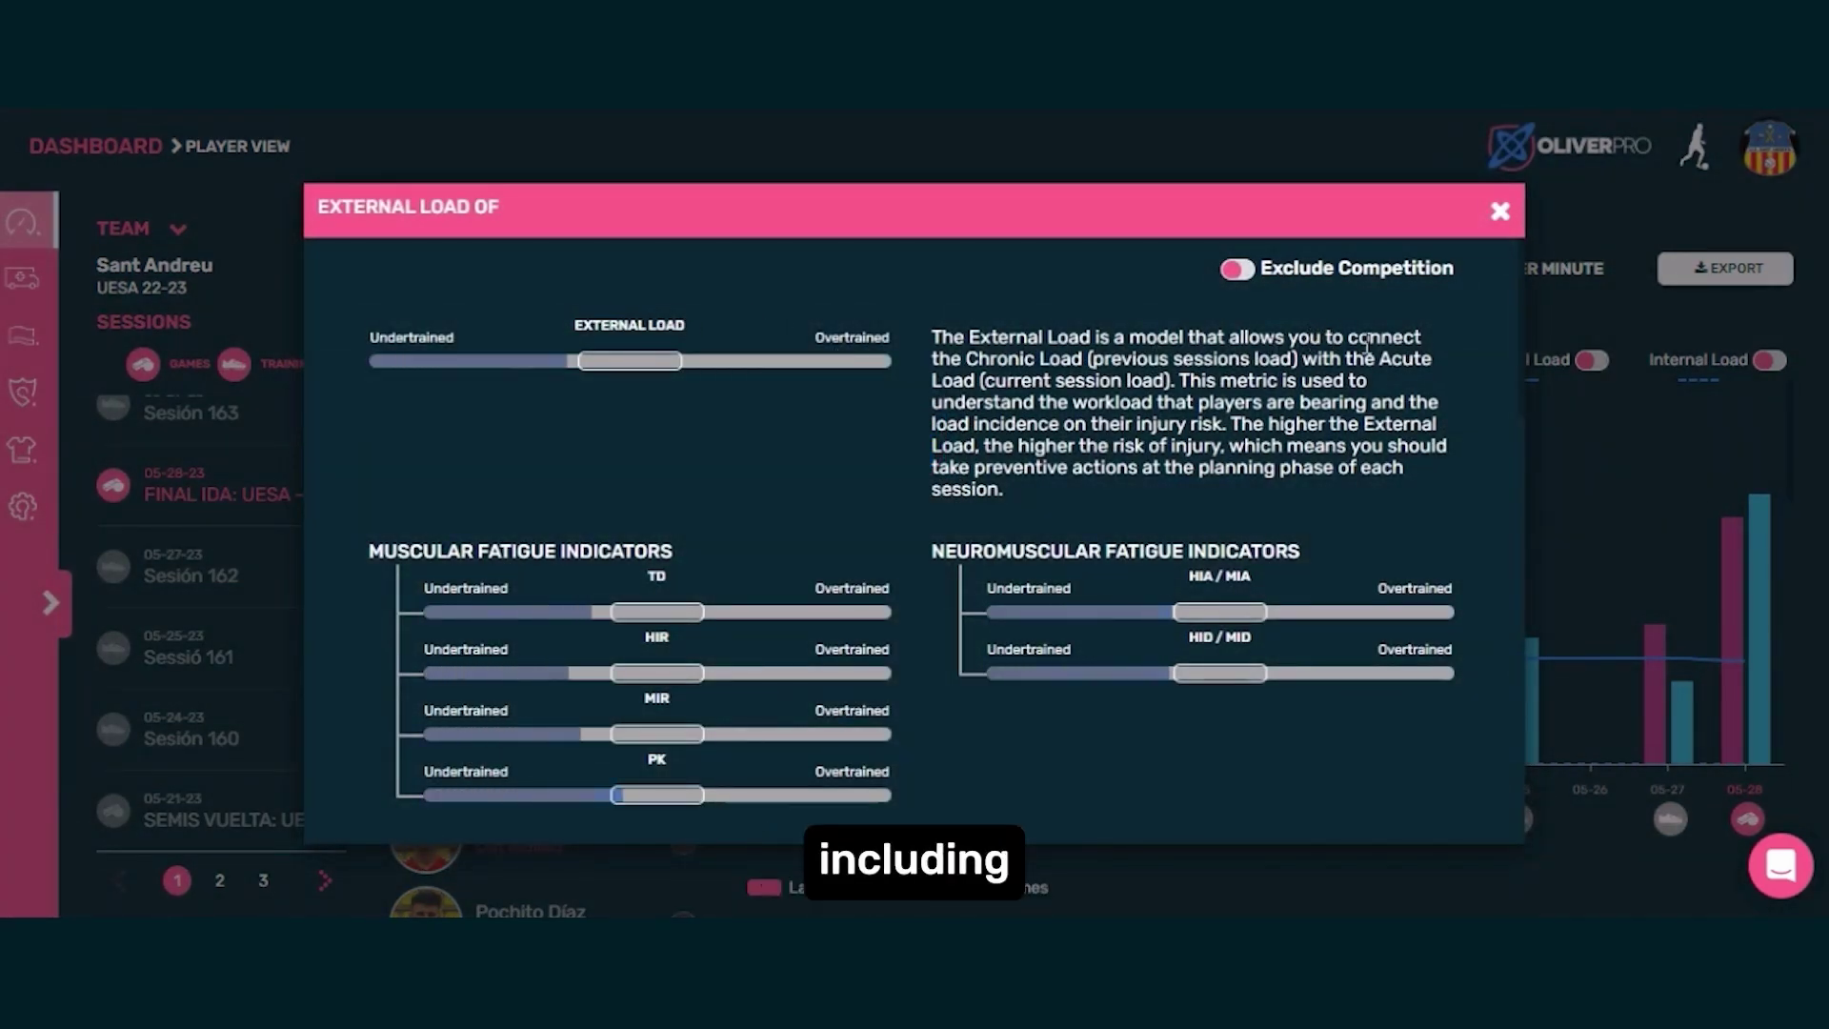
Scroll the External Load window down to its Weekly Load section.
{"action": "scroll", "coordinate": [1360, 391], "scroll_direction": "down", "scroll_amount": 1}
{"action": "scroll", "coordinate": [1358, 389], "scroll_direction": "down", "scroll_amount": 1}
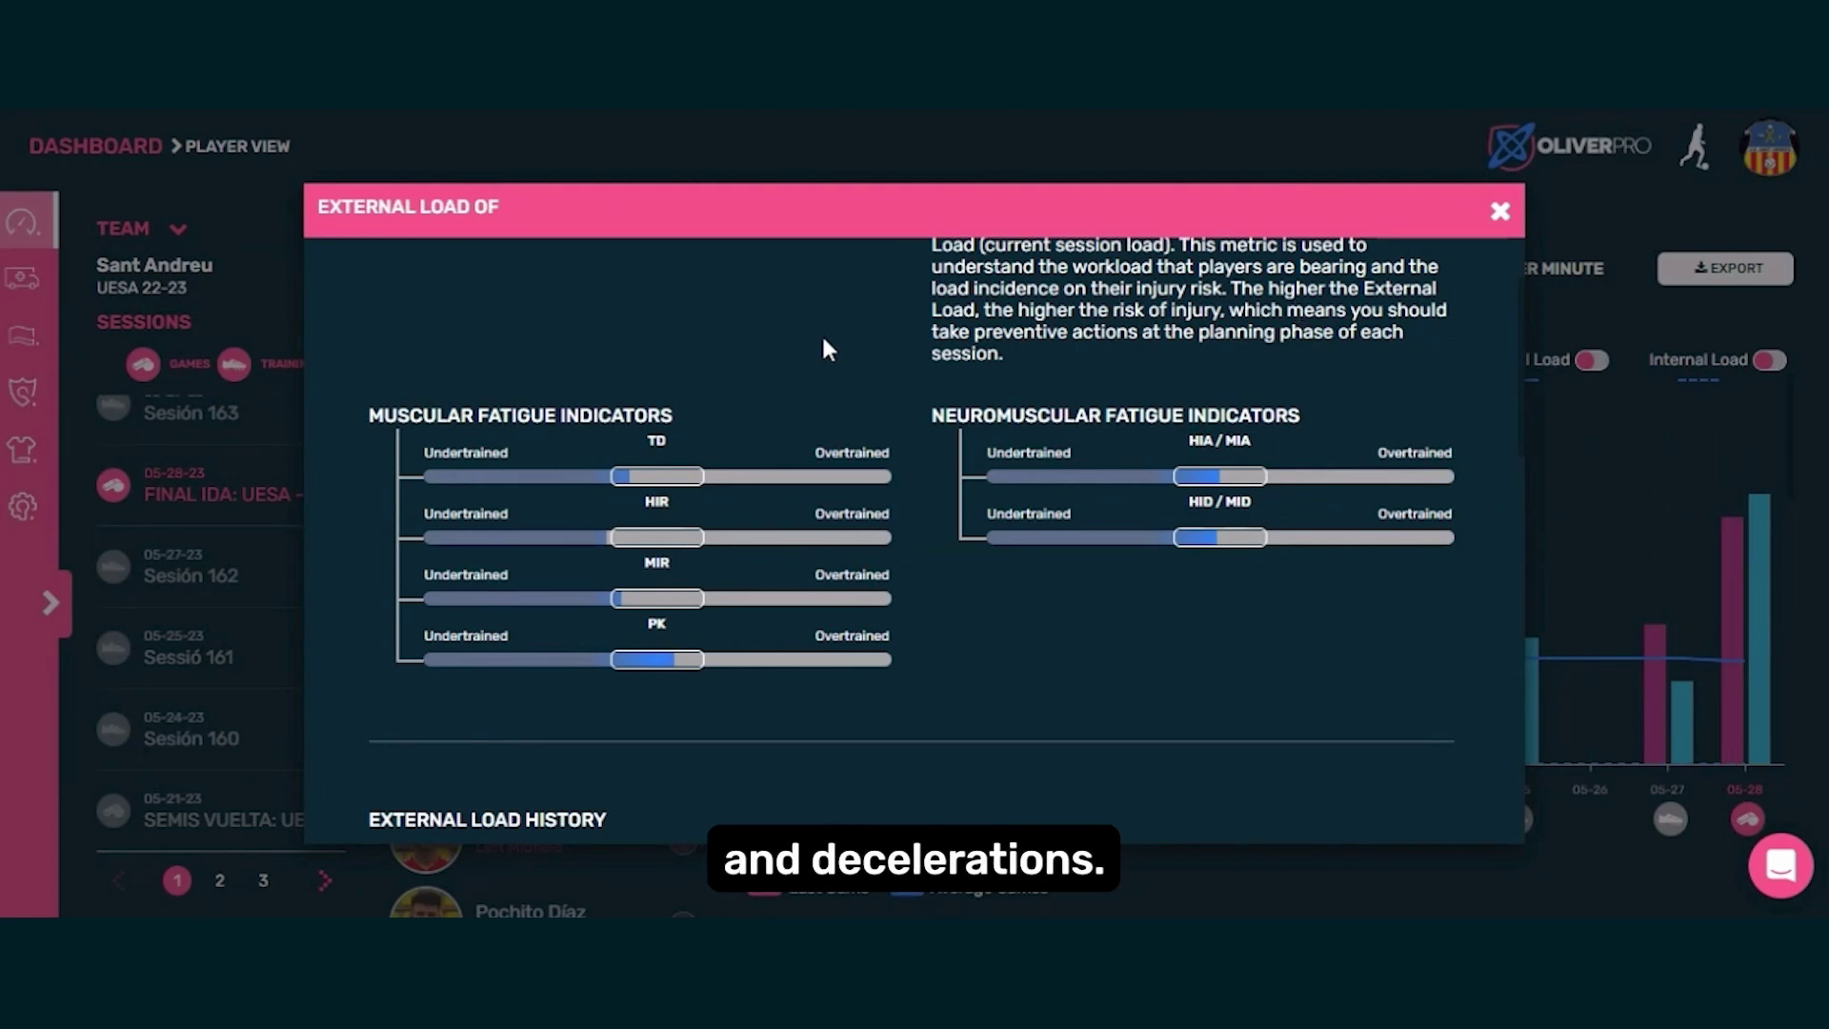
{"action": "scroll", "coordinate": [823, 339], "scroll_direction": "down", "scroll_amount": 2}
{"action": "scroll", "coordinate": [1325, 335], "scroll_direction": "down", "scroll_amount": 3}
{"action": "scroll", "coordinate": [1328, 343], "scroll_direction": "down", "scroll_amount": 3}
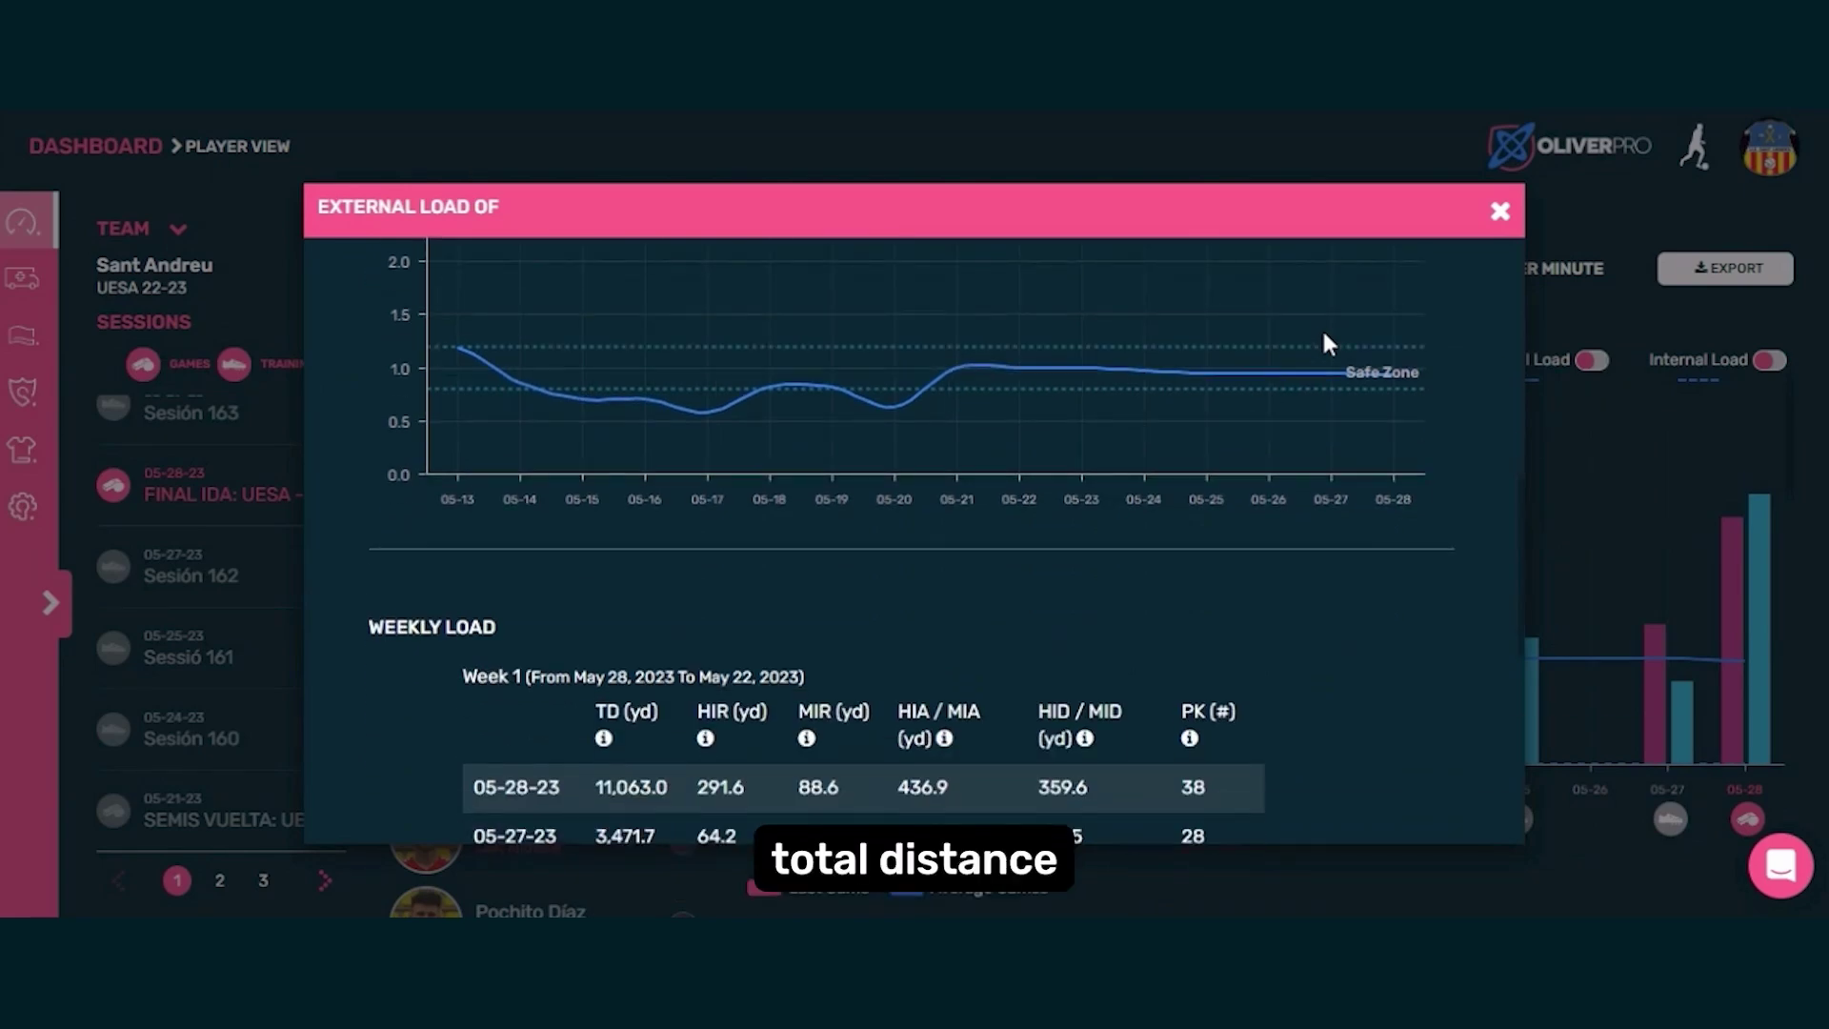
{"action": "scroll", "coordinate": [1329, 343], "scroll_direction": "down", "scroll_amount": 2}
{"action": "scroll", "coordinate": [1328, 344], "scroll_direction": "down", "scroll_amount": 2}
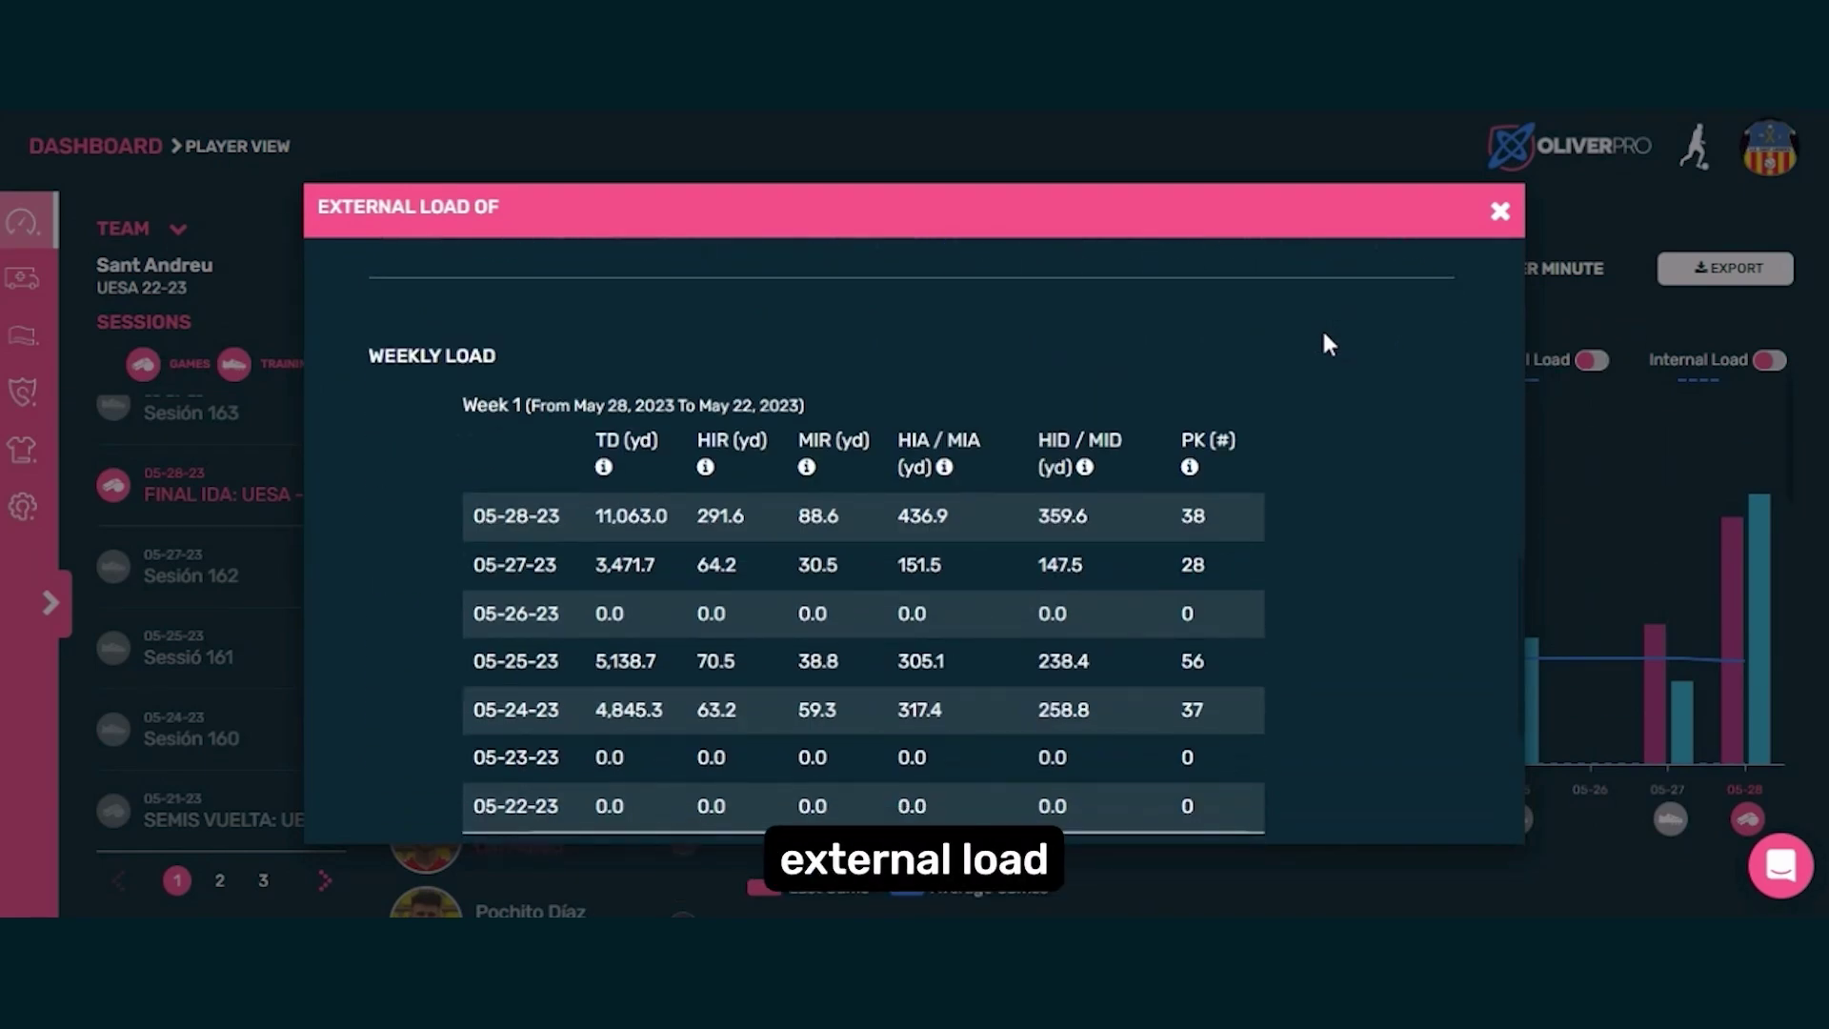
{"action": "scroll", "coordinate": [1324, 329], "scroll_direction": "down", "scroll_amount": 2}
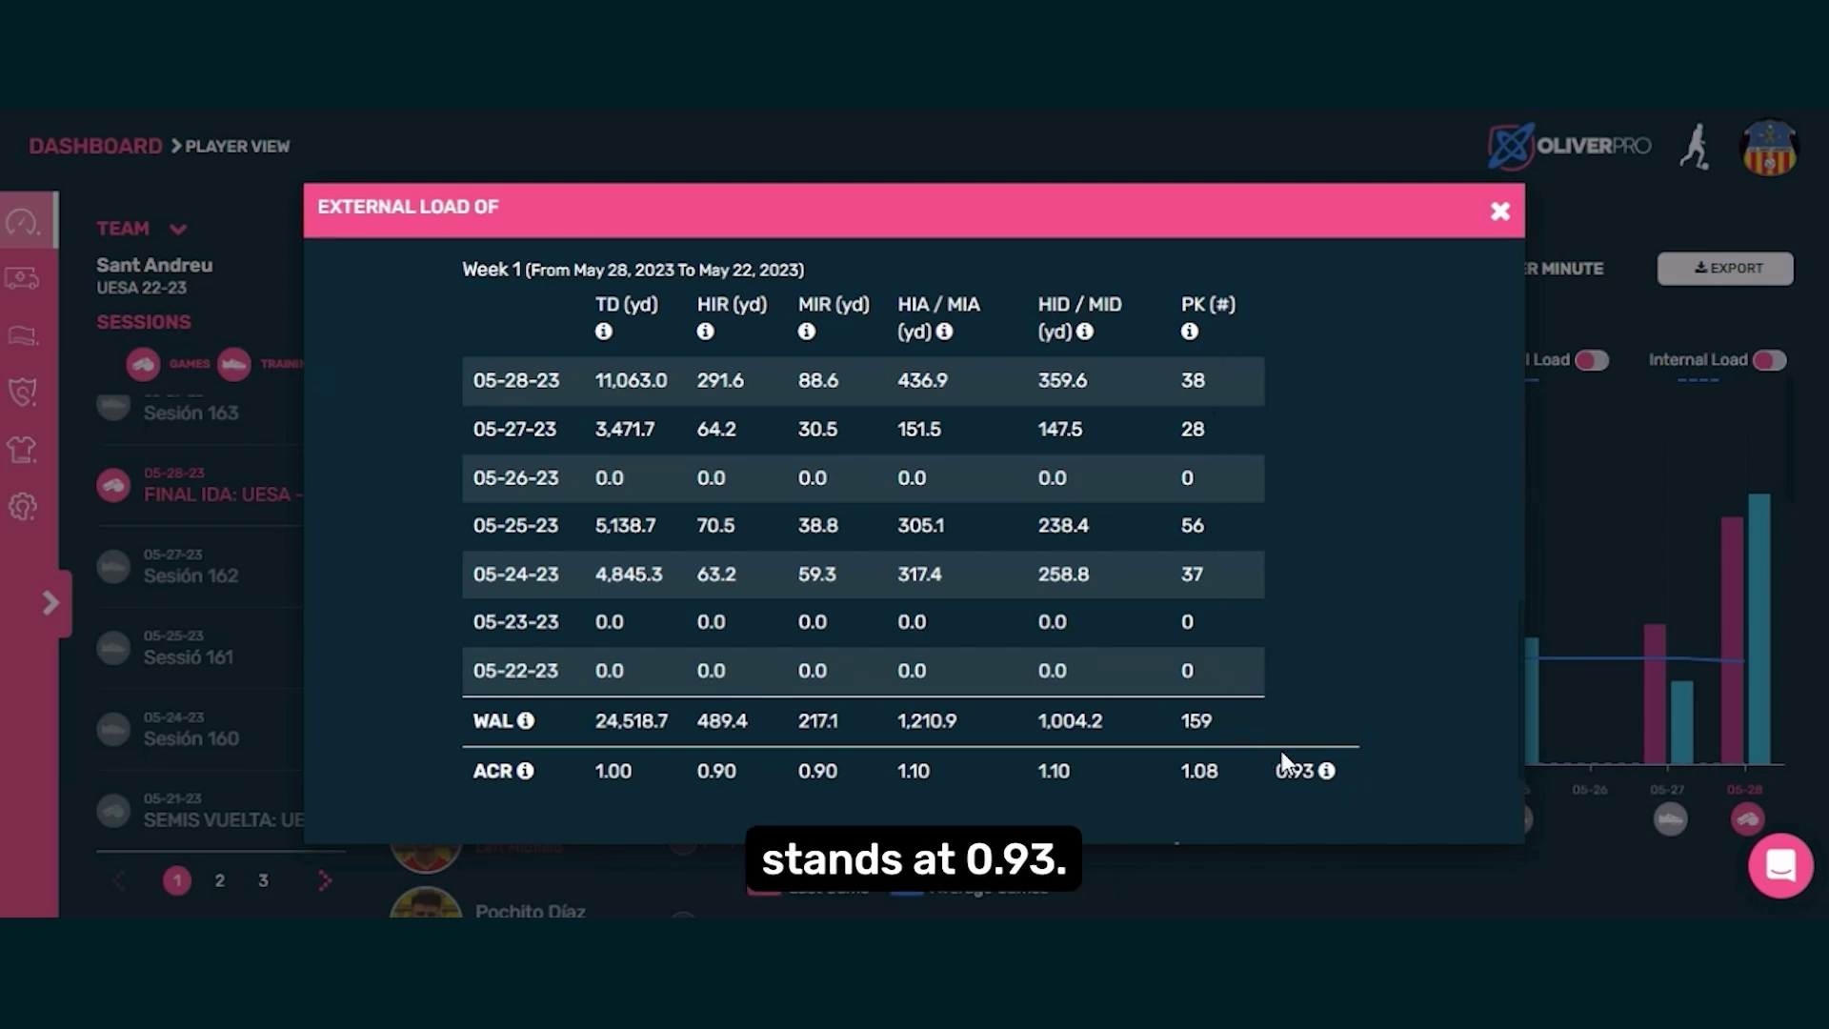
{"action": "scroll", "coordinate": [1374, 653], "scroll_direction": "down", "scroll_amount": 2}
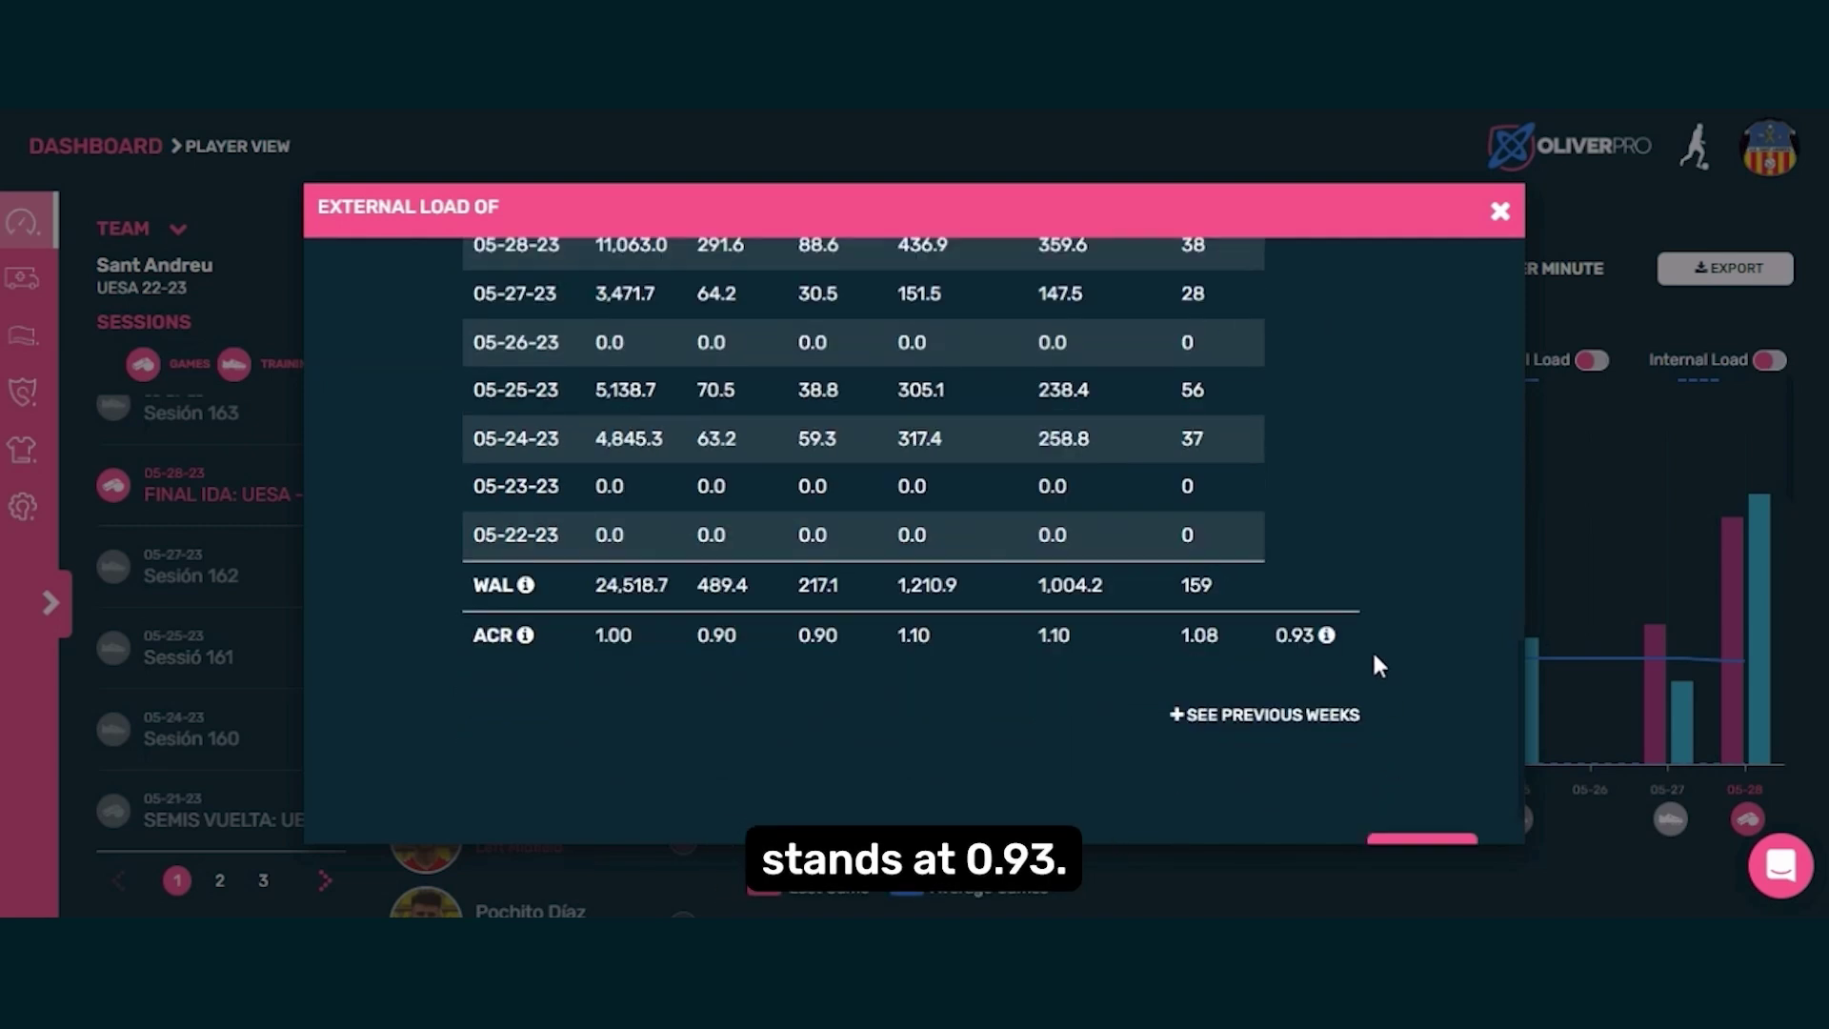
Expand Weekly Load to previous weeks, showing Week 3 at 26,386.3 yd.
{"action": "left_click", "coordinate": [1230, 722]}
{"action": "scroll", "coordinate": [1050, 431], "scroll_direction": "down", "scroll_amount": 10}
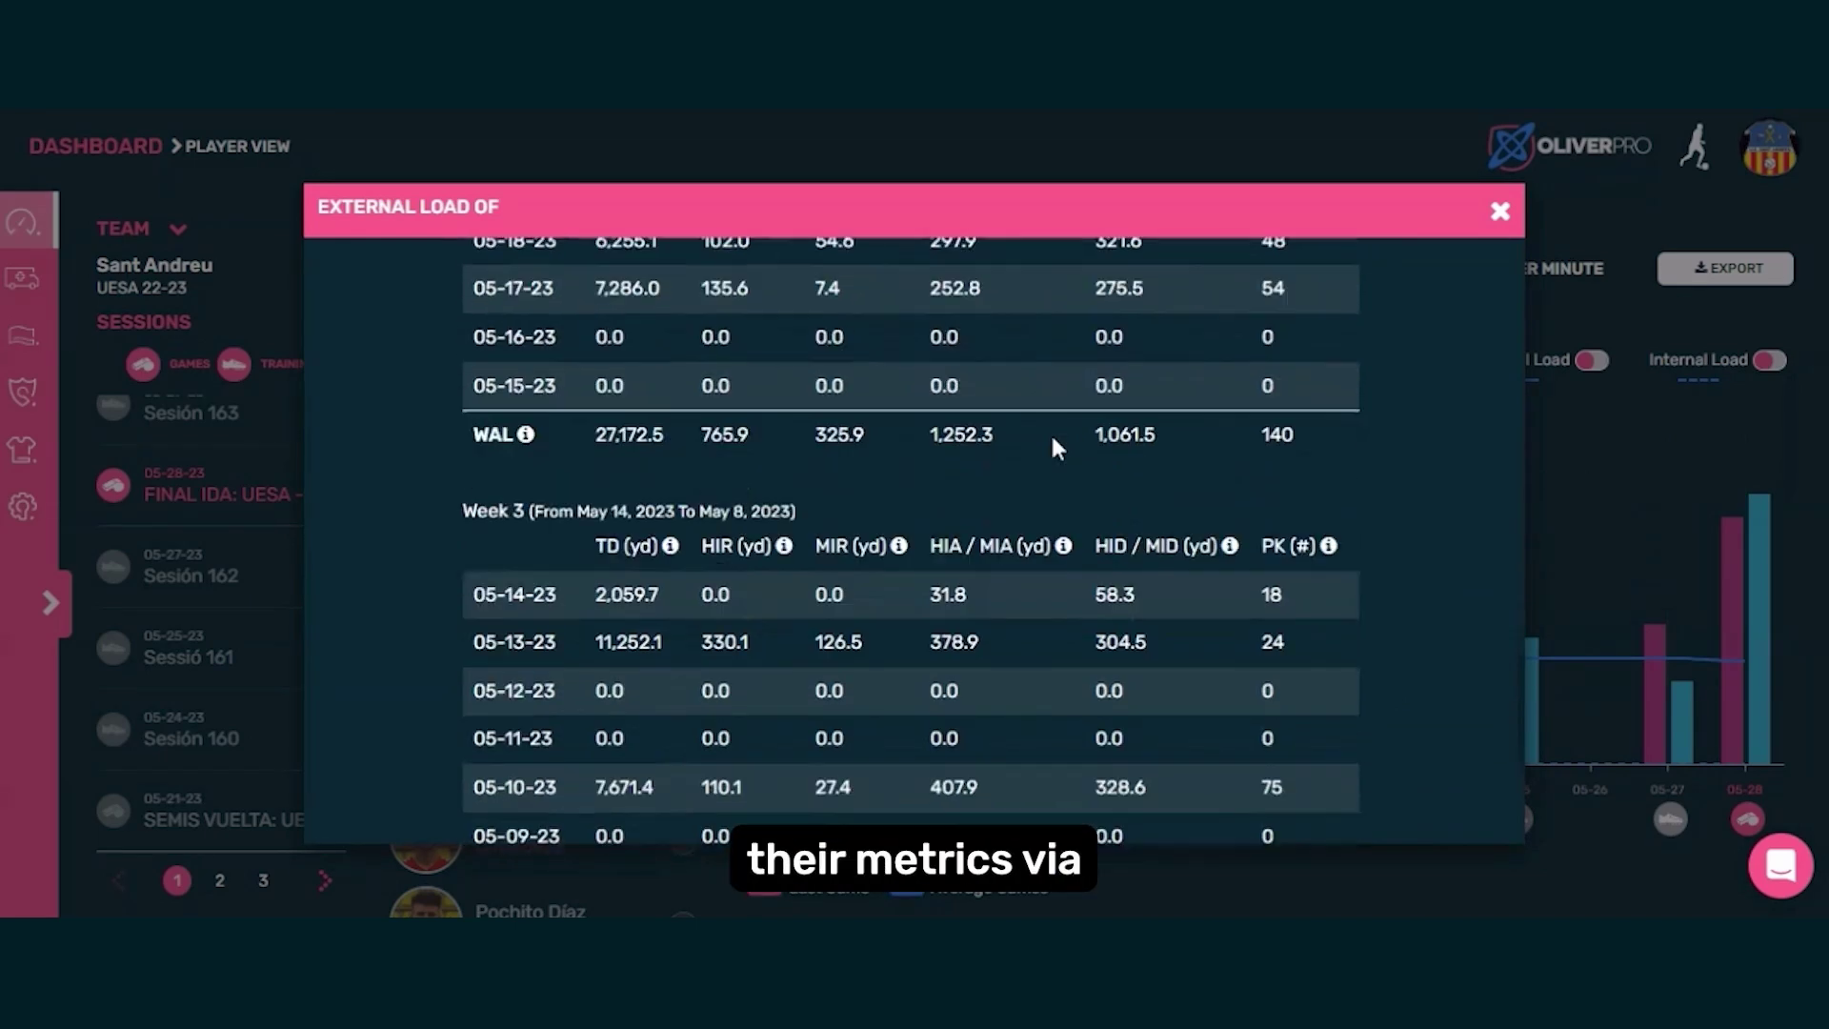
{"action": "scroll", "coordinate": [1049, 432], "scroll_direction": "down", "scroll_amount": 4}
{"action": "scroll", "coordinate": [1253, 573], "scroll_direction": "up", "scroll_amount": 2}
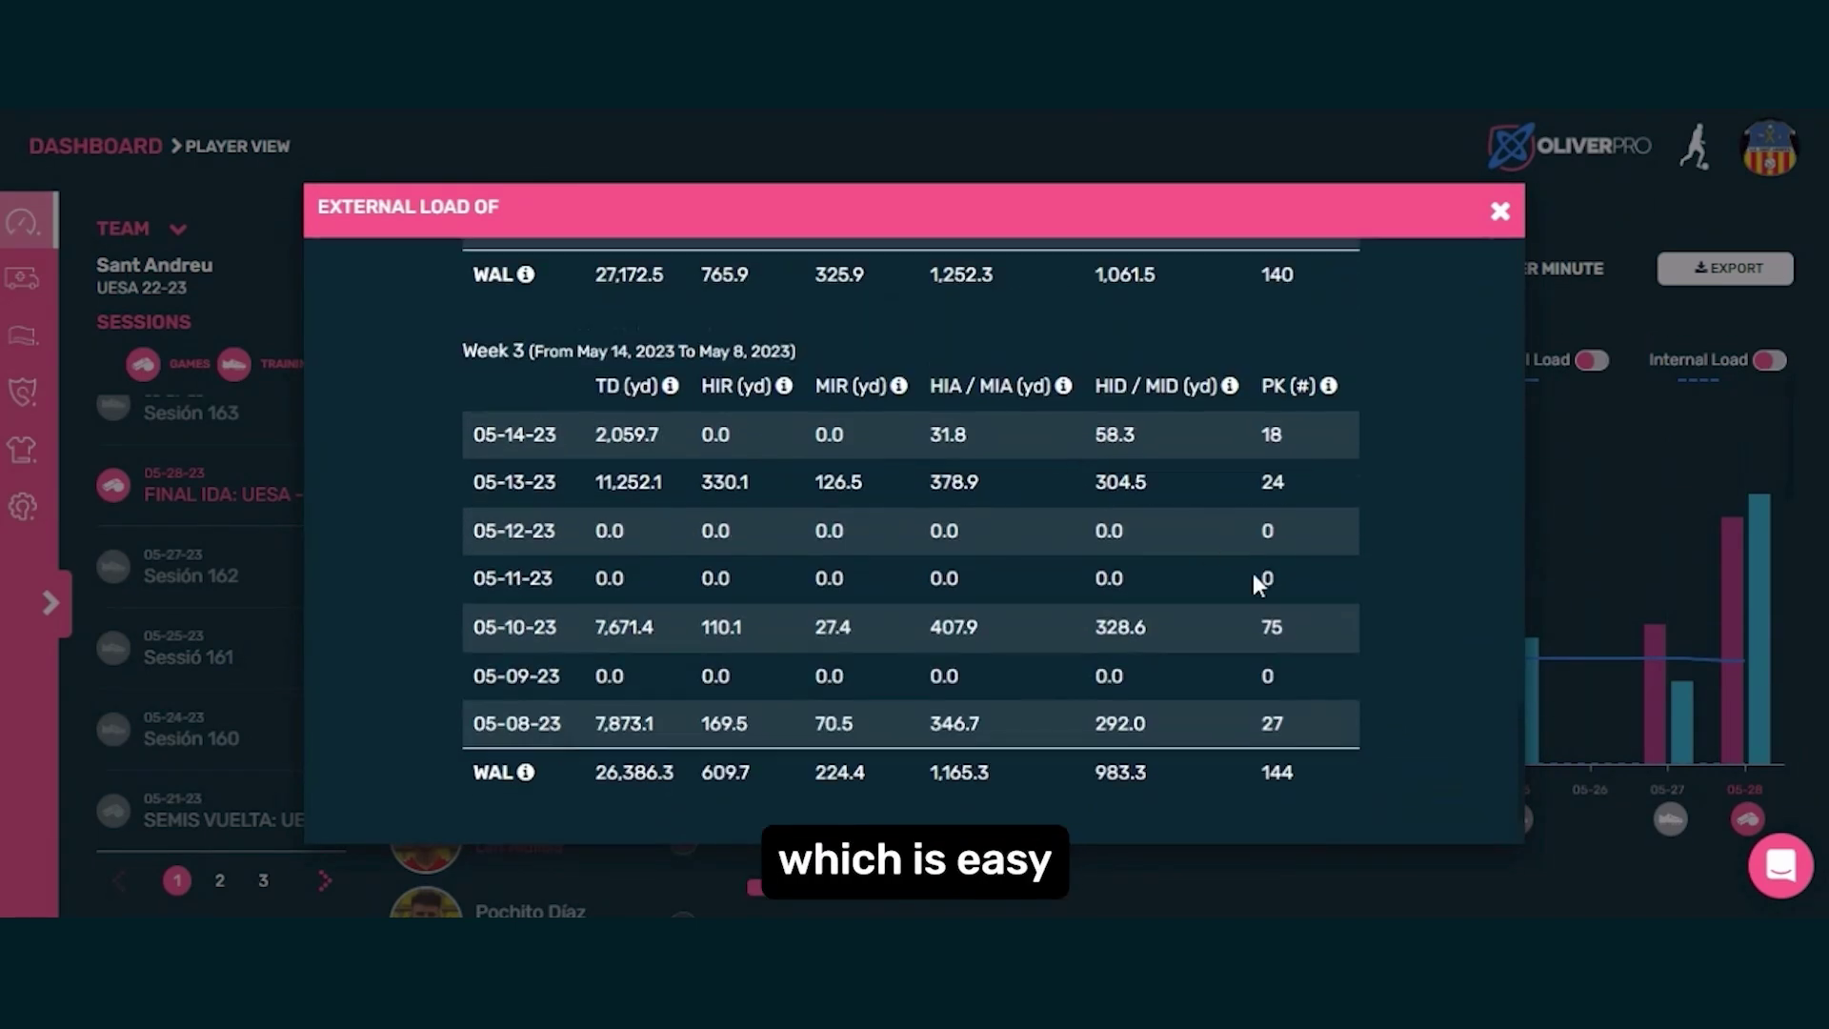
{"action": "scroll", "coordinate": [1385, 674], "scroll_direction": "down", "scroll_amount": 2}
Close External Load and review the right-back's profile, e.g. accelerations 199.4 vs 204.2.
{"action": "left_click", "coordinate": [1439, 786]}
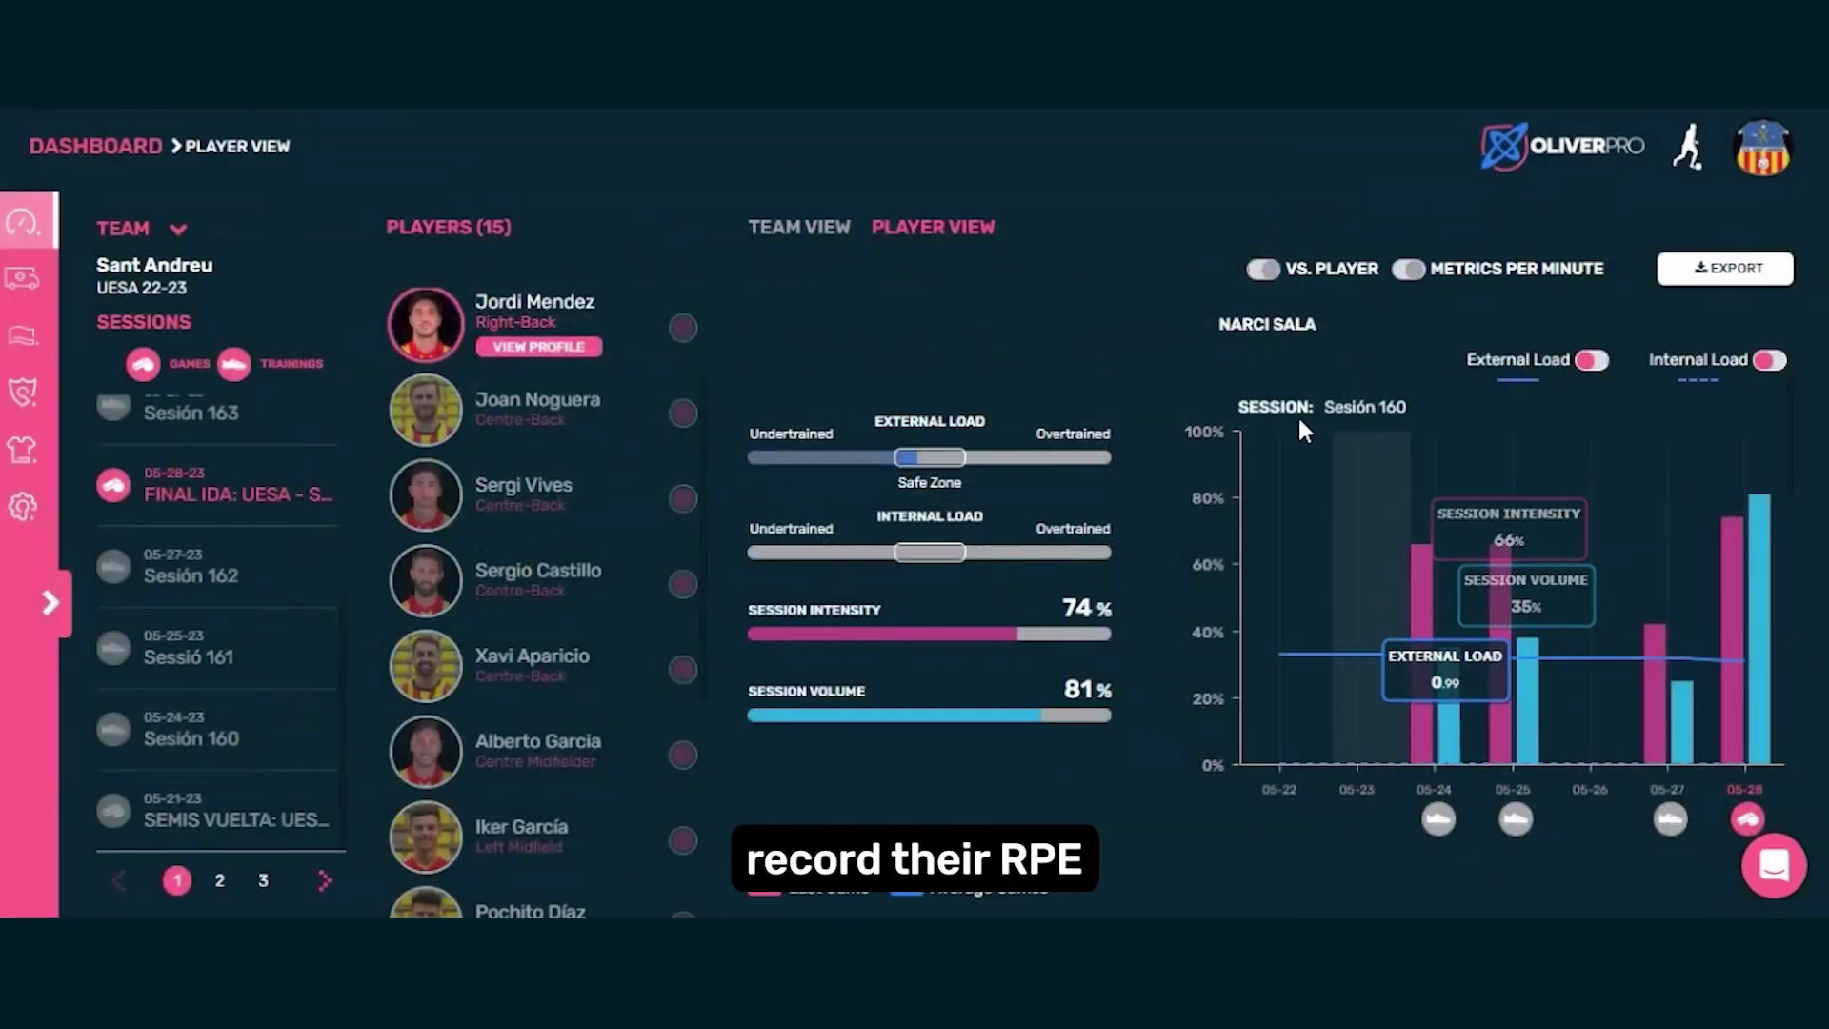
{"action": "left_click", "coordinate": [562, 352]}
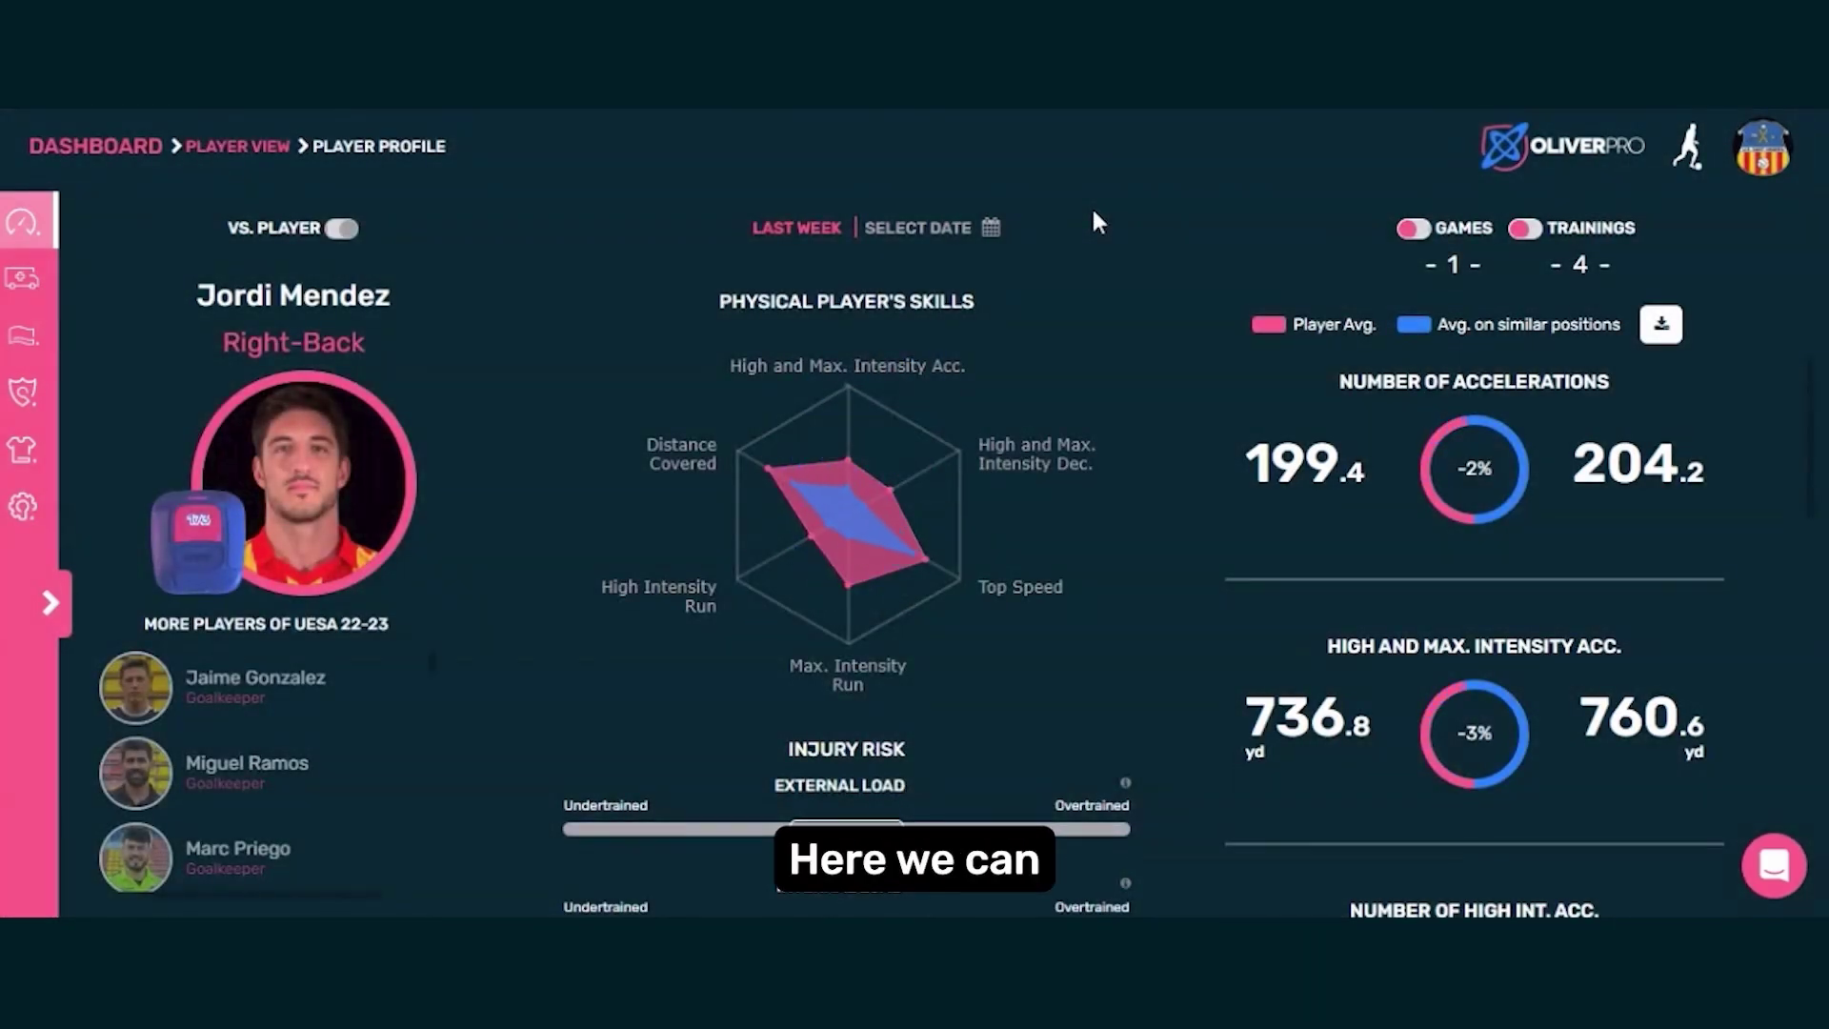
{"action": "scroll", "coordinate": [1086, 353], "scroll_direction": "down", "scroll_amount": 2}
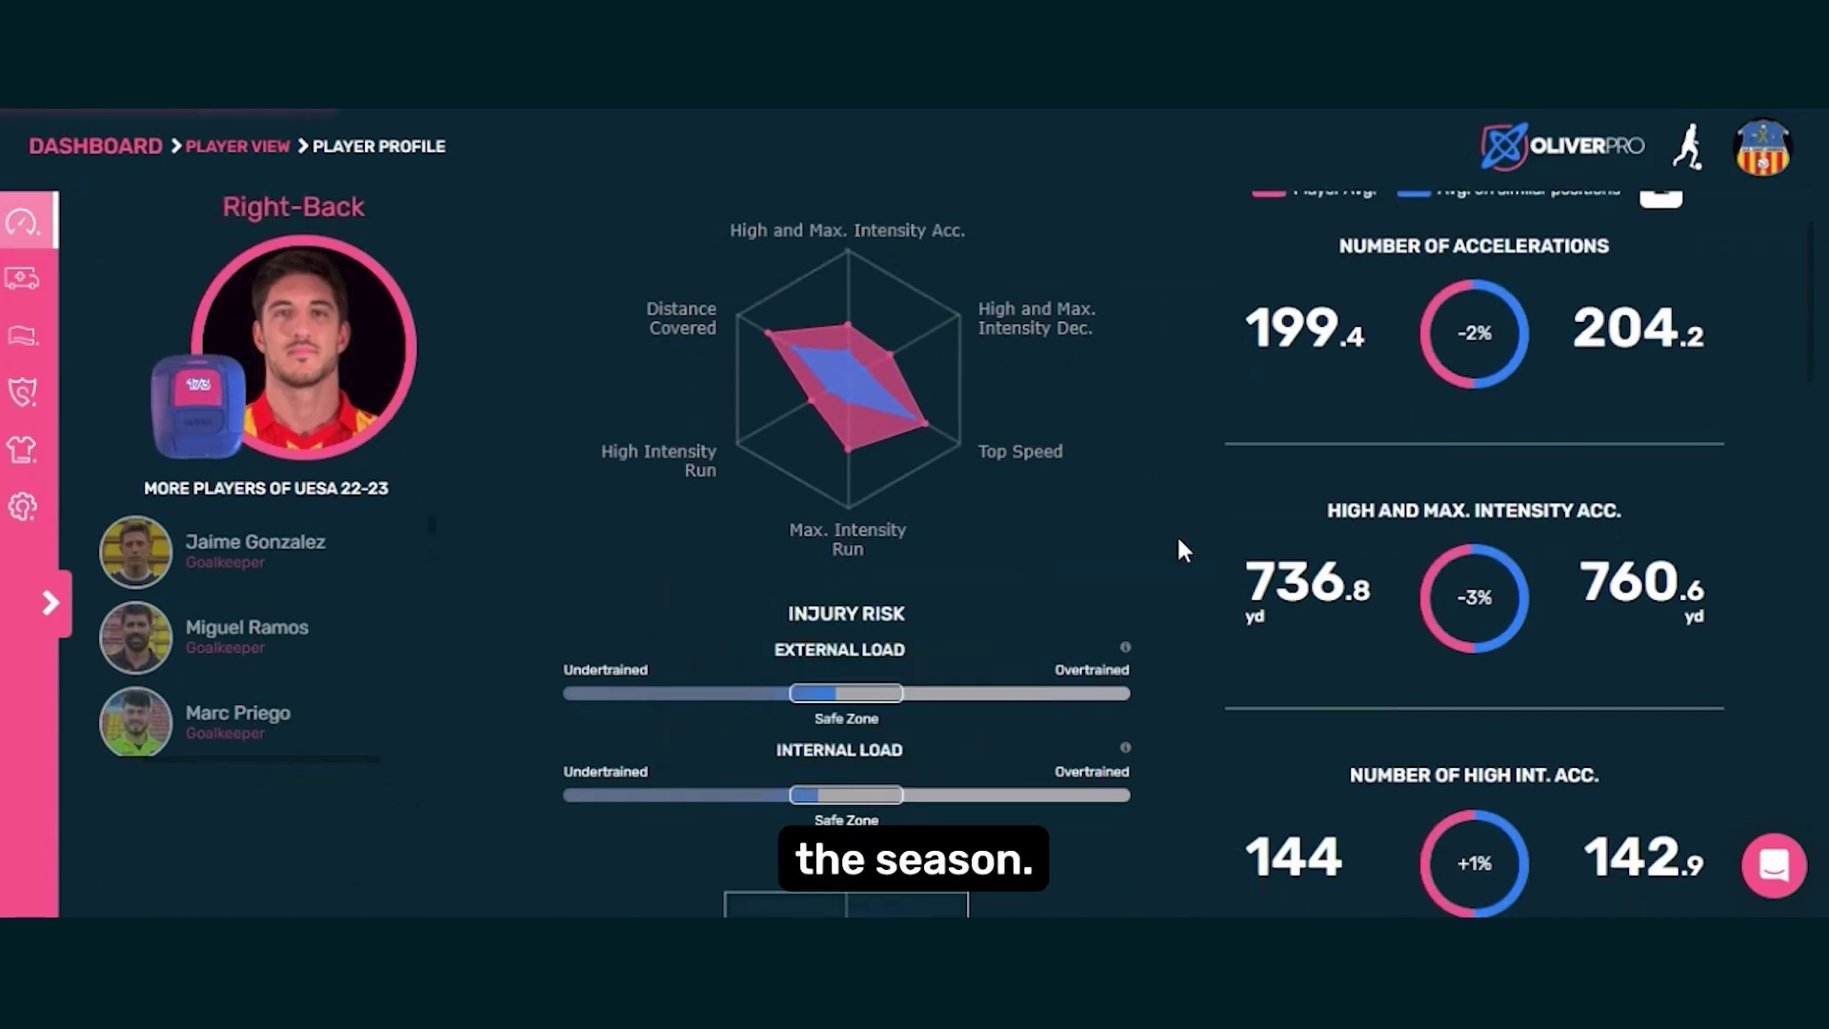
{"action": "scroll", "coordinate": [1297, 583], "scroll_direction": "down", "scroll_amount": 2}
{"action": "scroll", "coordinate": [1509, 449], "scroll_direction": "down", "scroll_amount": 10}
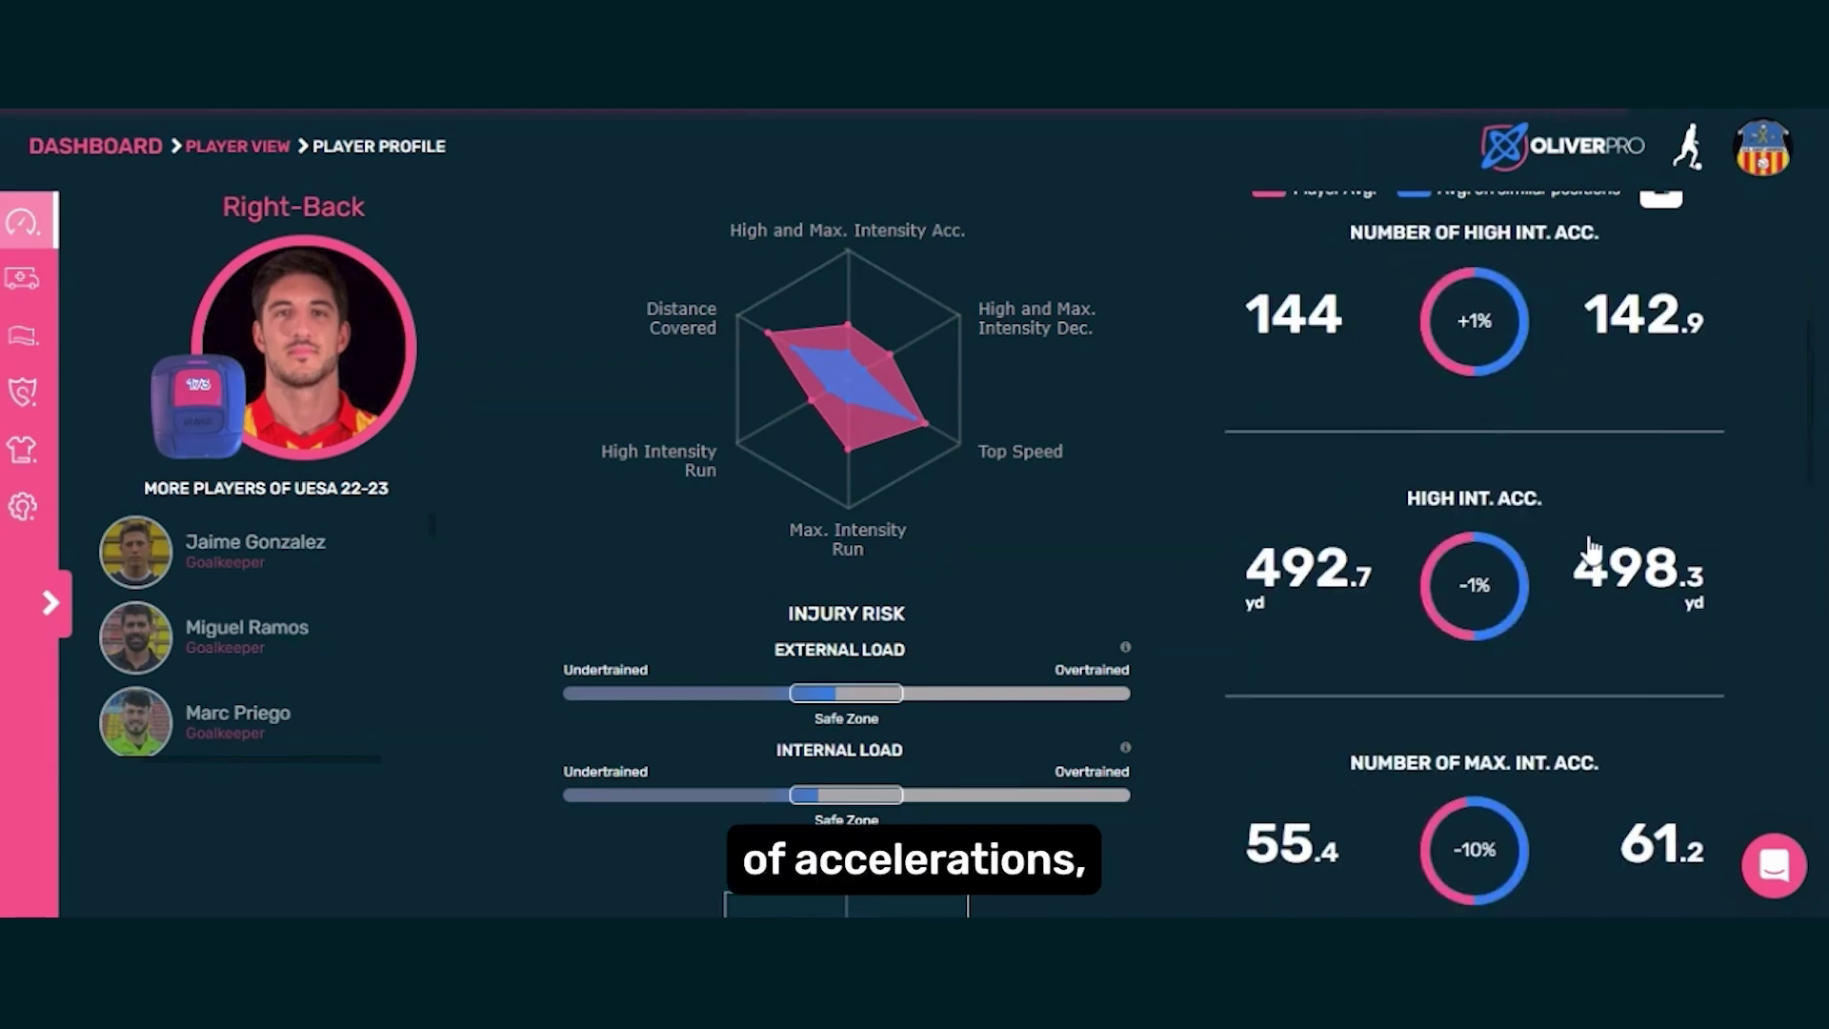
{"action": "scroll", "coordinate": [1588, 550], "scroll_direction": "down", "scroll_amount": 8}
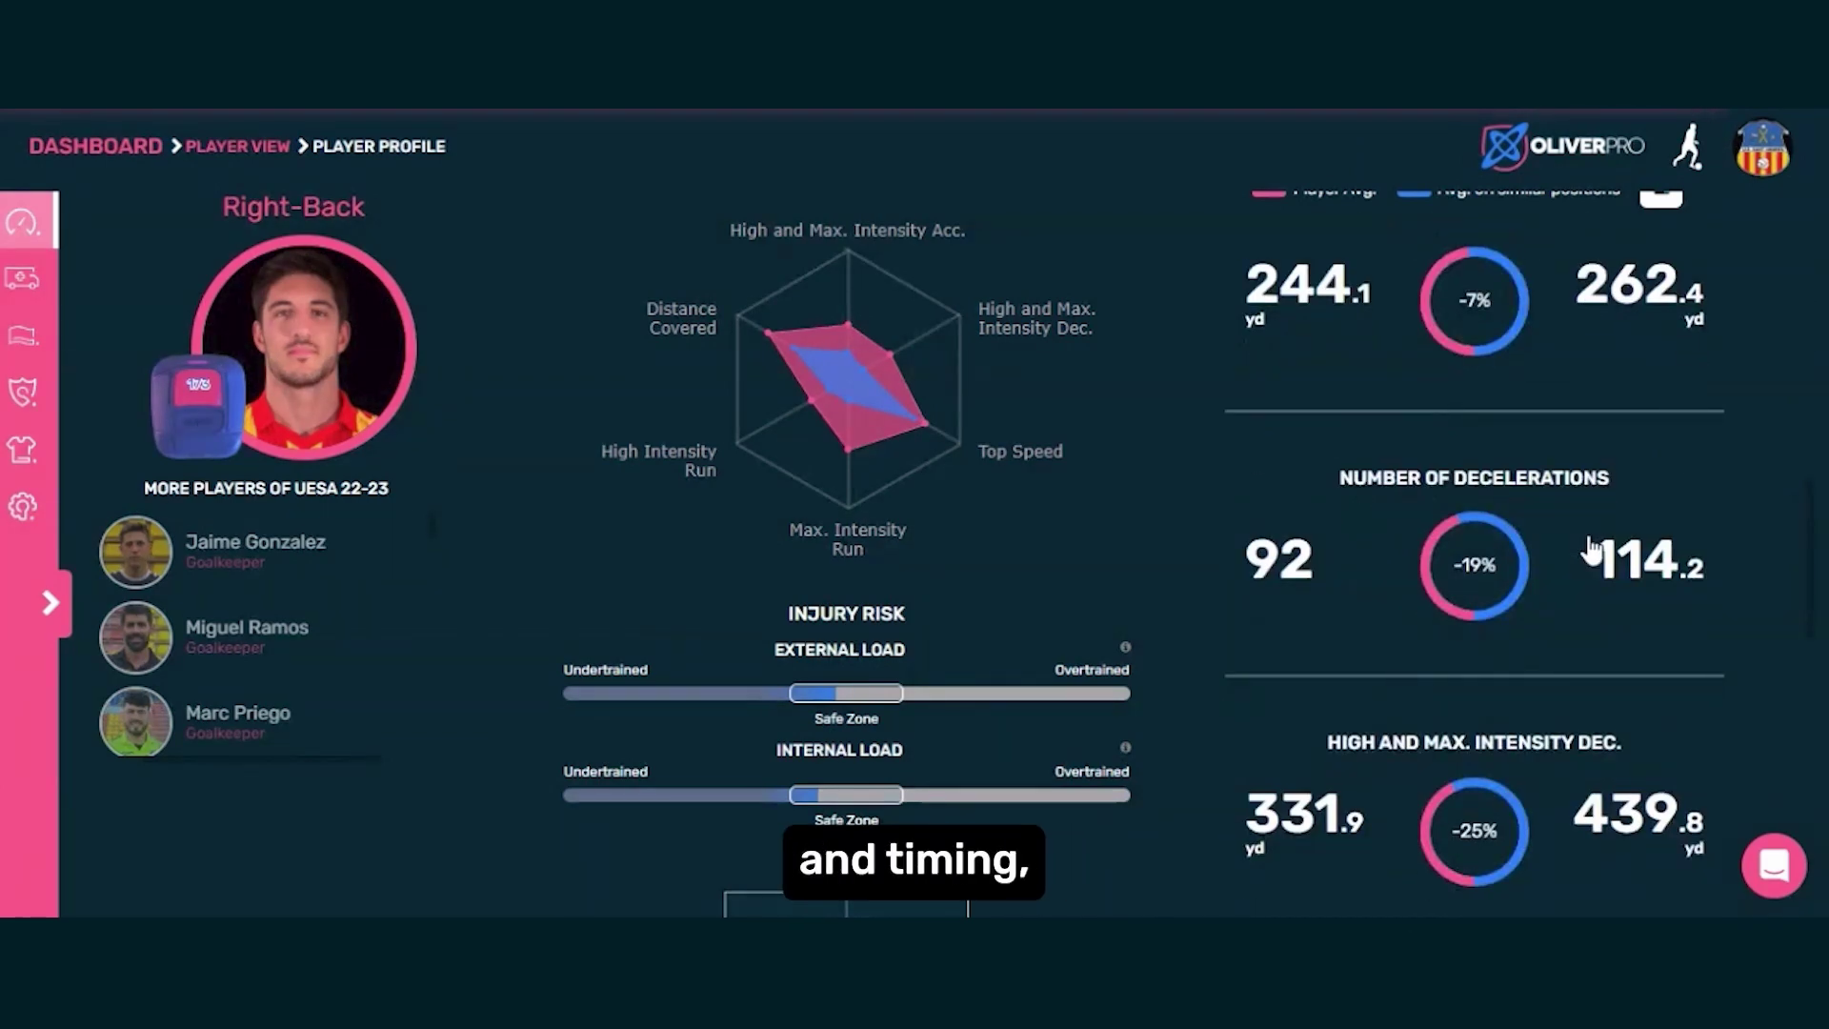
{"action": "scroll", "coordinate": [1591, 549], "scroll_direction": "up", "scroll_amount": 12}
{"action": "scroll", "coordinate": [1589, 549], "scroll_direction": "up", "scroll_amount": 8}
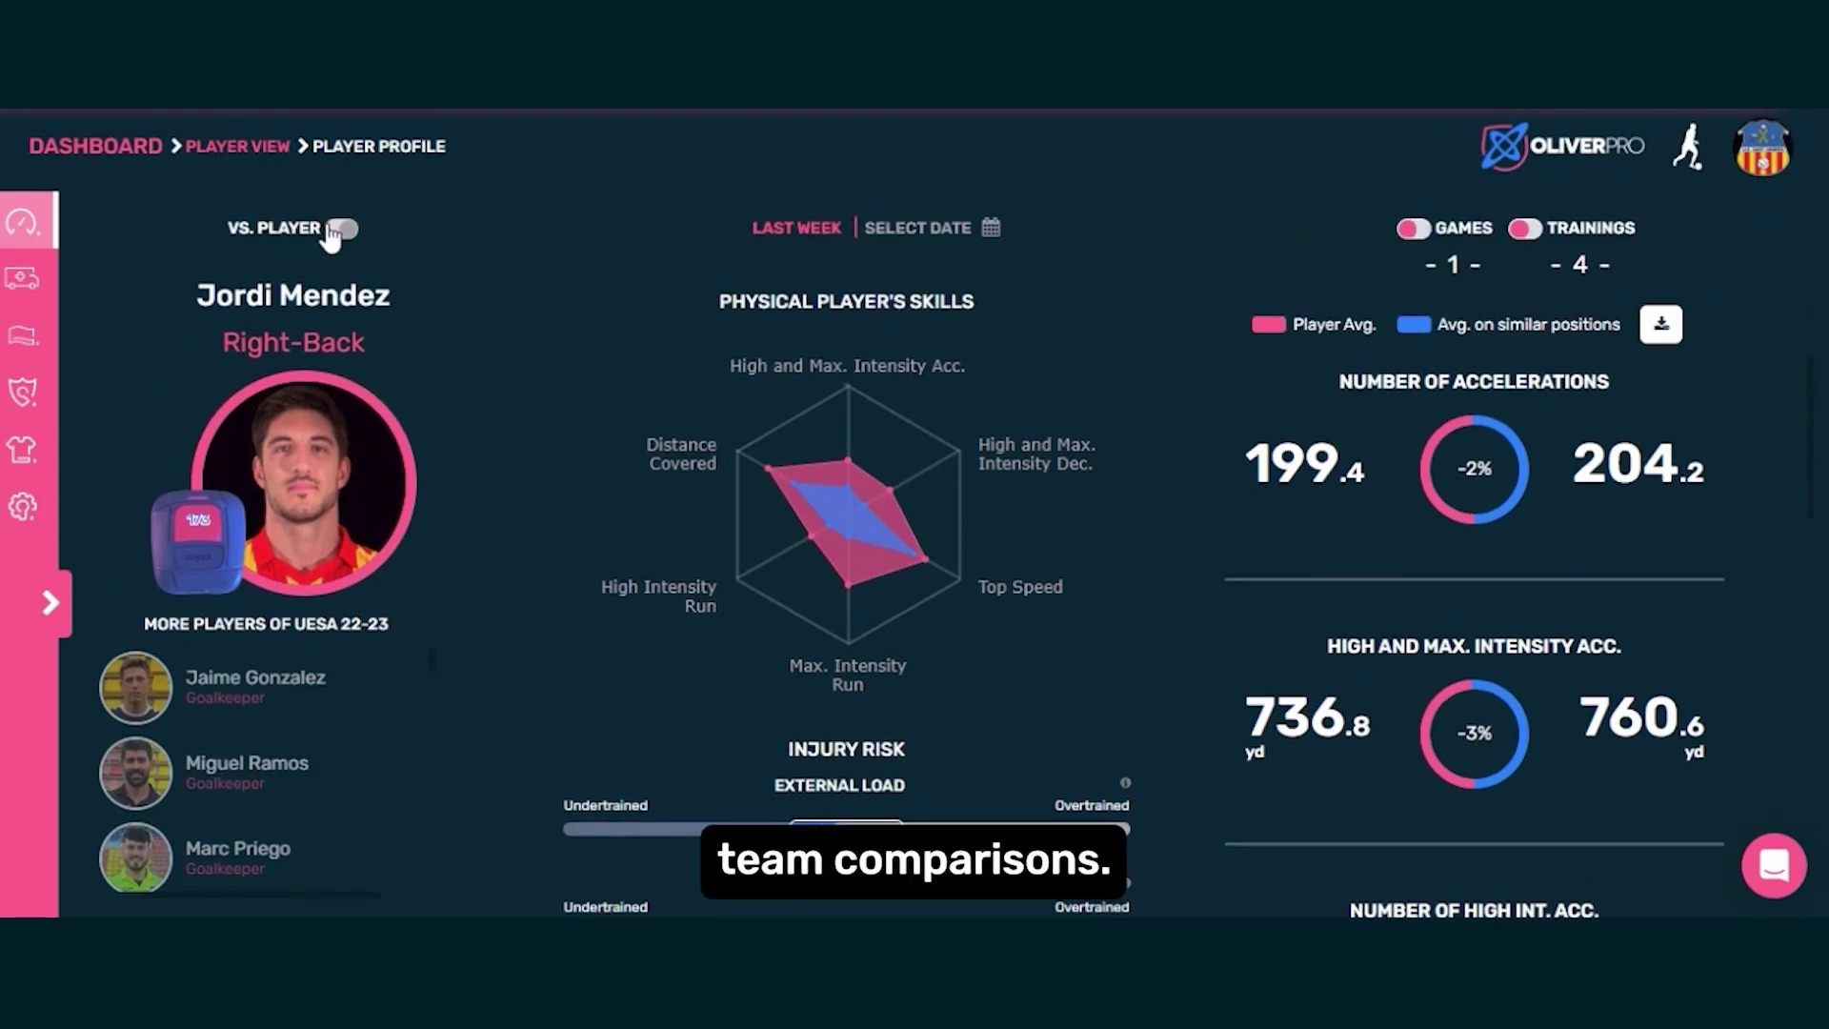
Compare the right-back with a left-back, then a centre-back, across the Metrics comparison.
{"action": "left_click", "coordinate": [340, 229]}
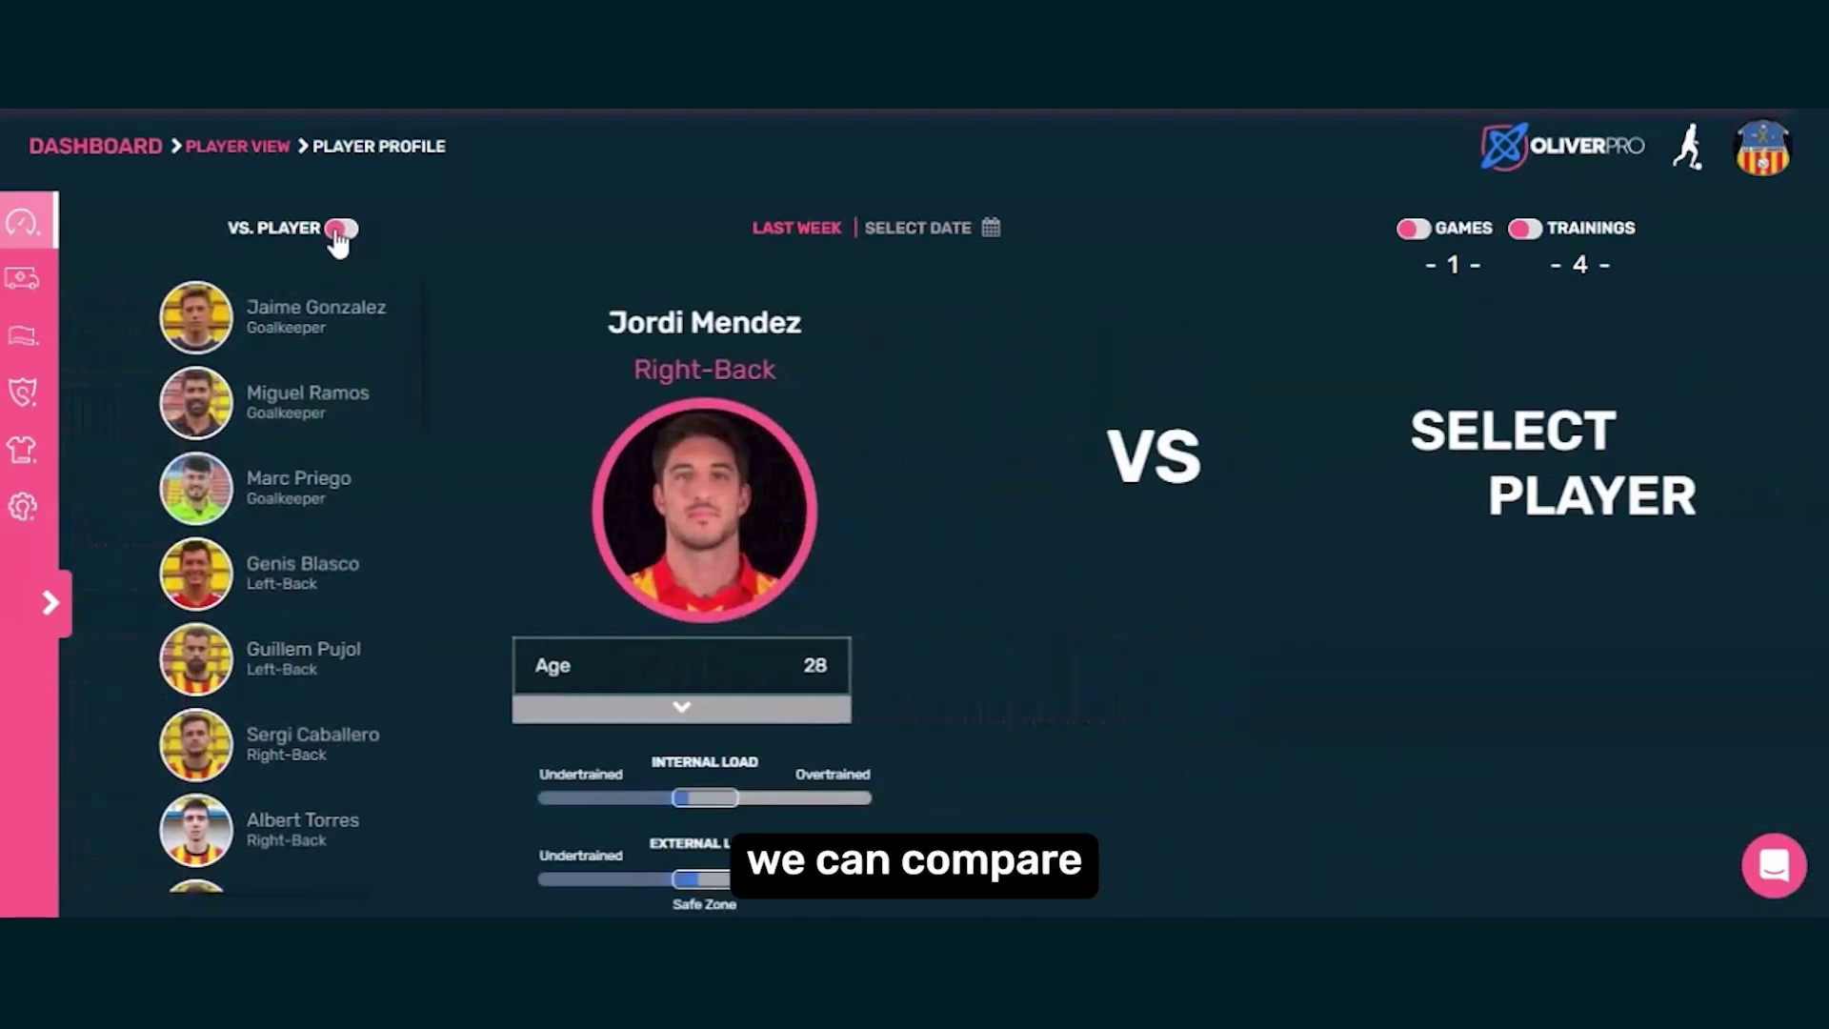
{"action": "left_click", "coordinate": [328, 572]}
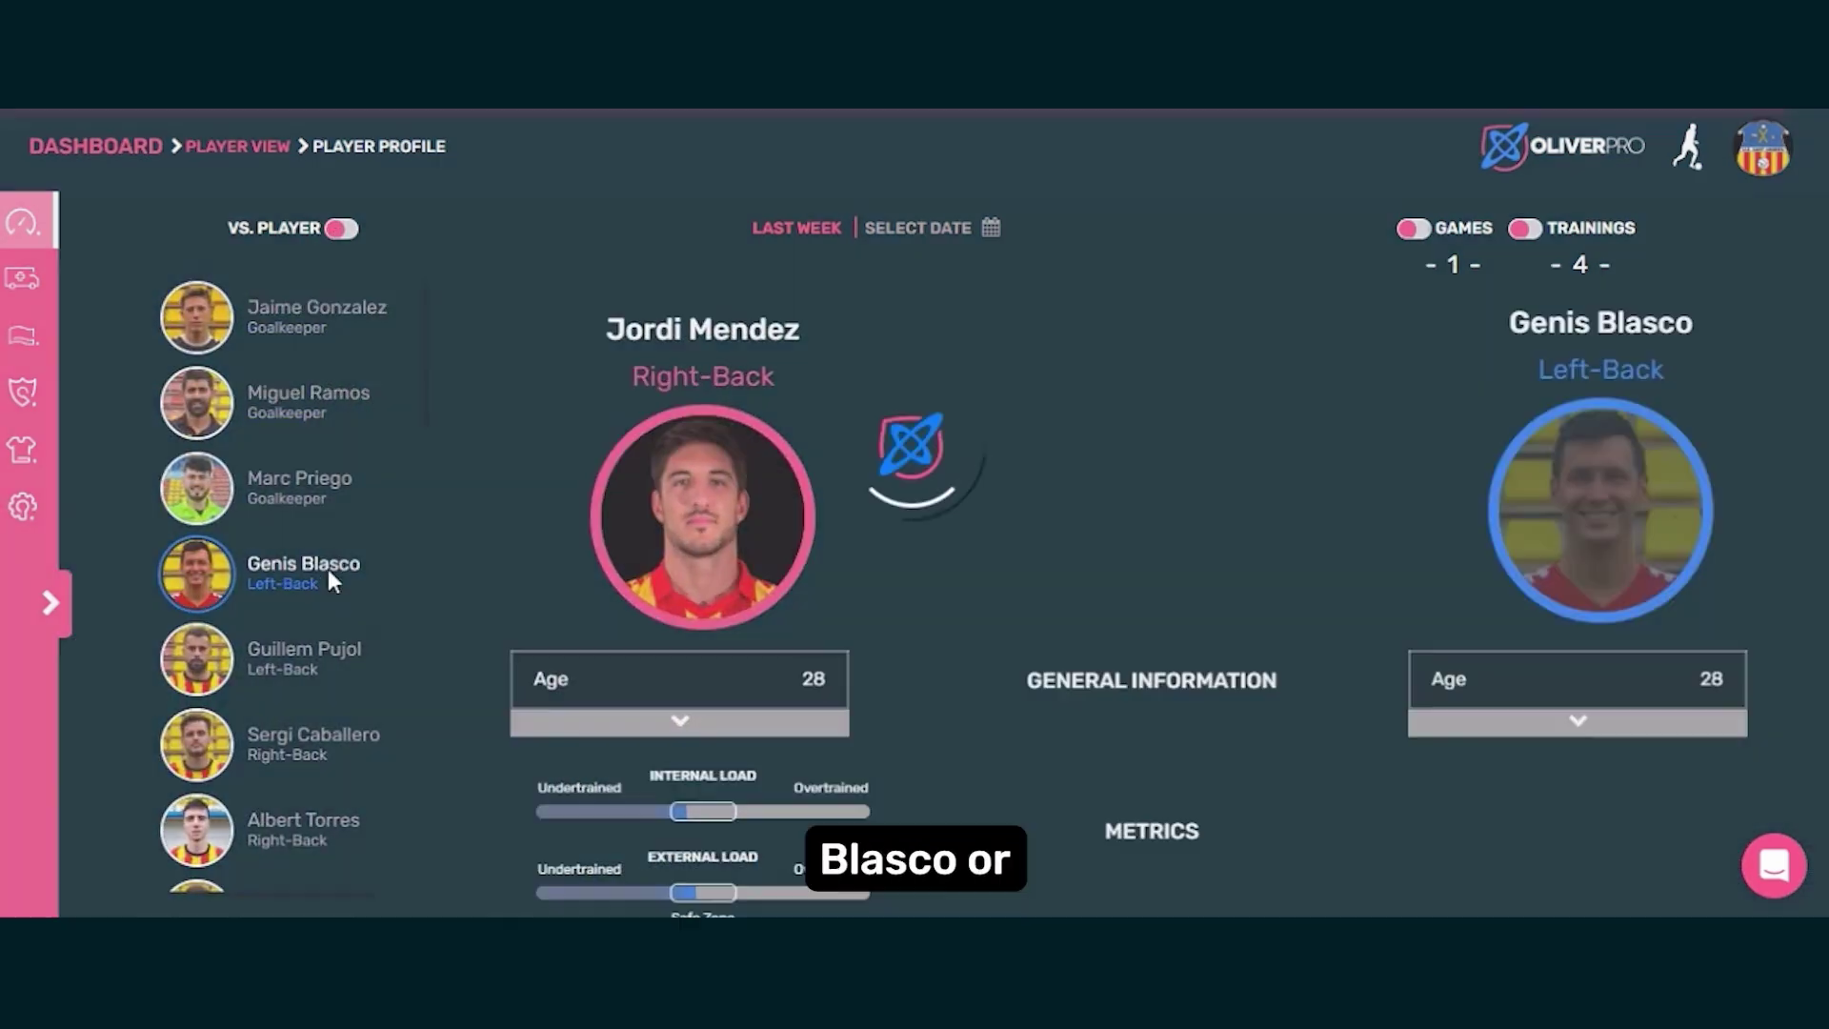
{"action": "scroll", "coordinate": [305, 571], "scroll_direction": "down", "scroll_amount": 3}
{"action": "left_click", "coordinate": [314, 724]}
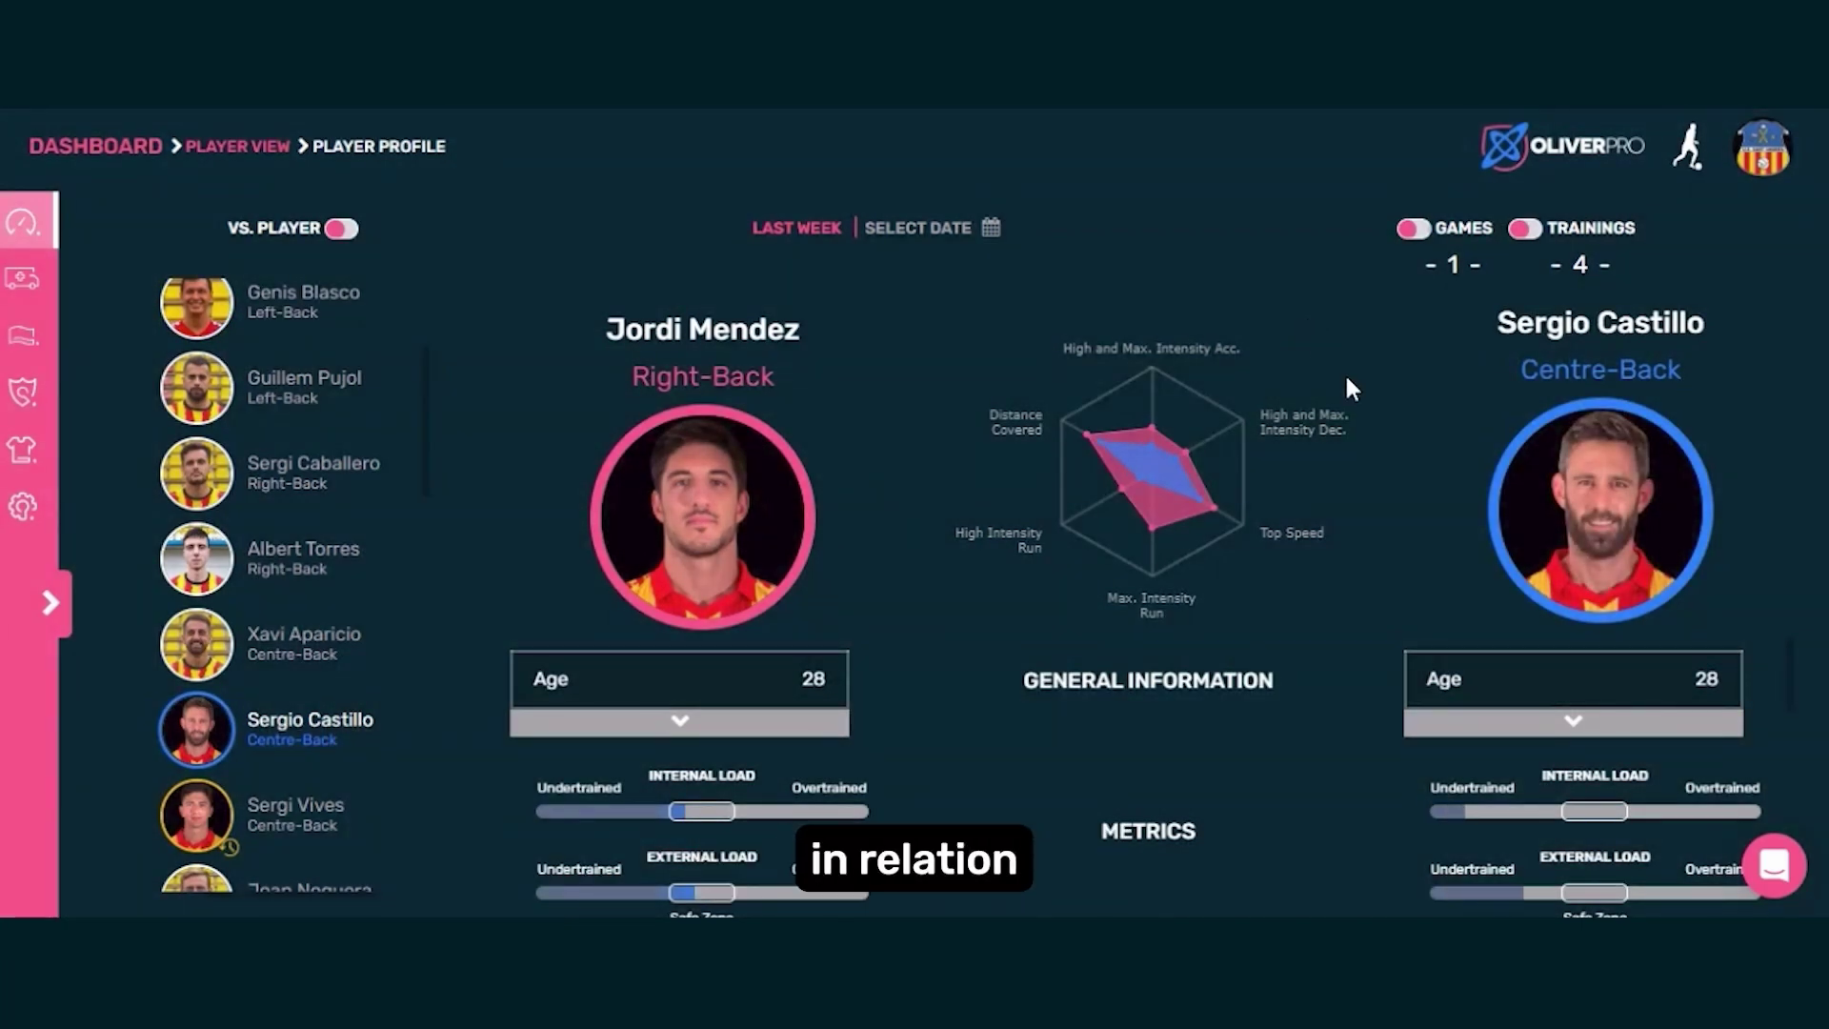
{"action": "scroll", "coordinate": [1347, 375], "scroll_direction": "down", "scroll_amount": 3}
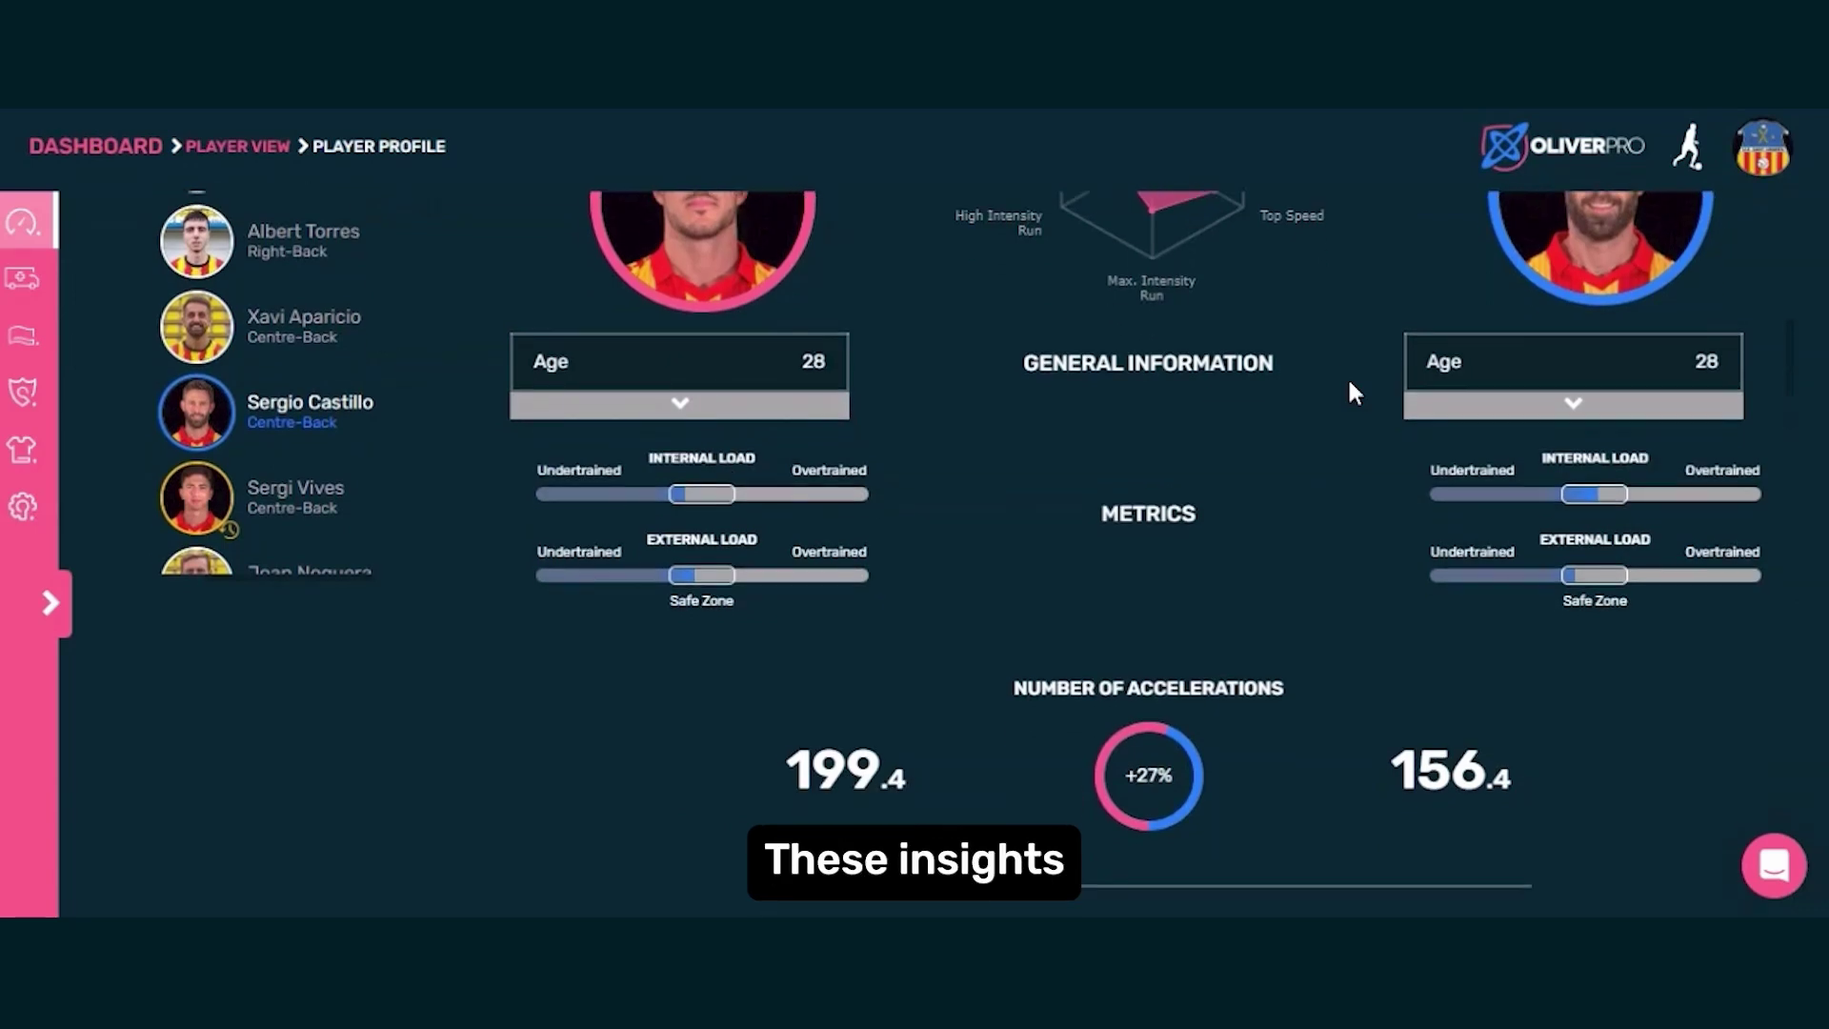
{"action": "scroll", "coordinate": [1331, 551], "scroll_direction": "down", "scroll_amount": 7}
{"action": "scroll", "coordinate": [1334, 549], "scroll_direction": "down", "scroll_amount": 8}
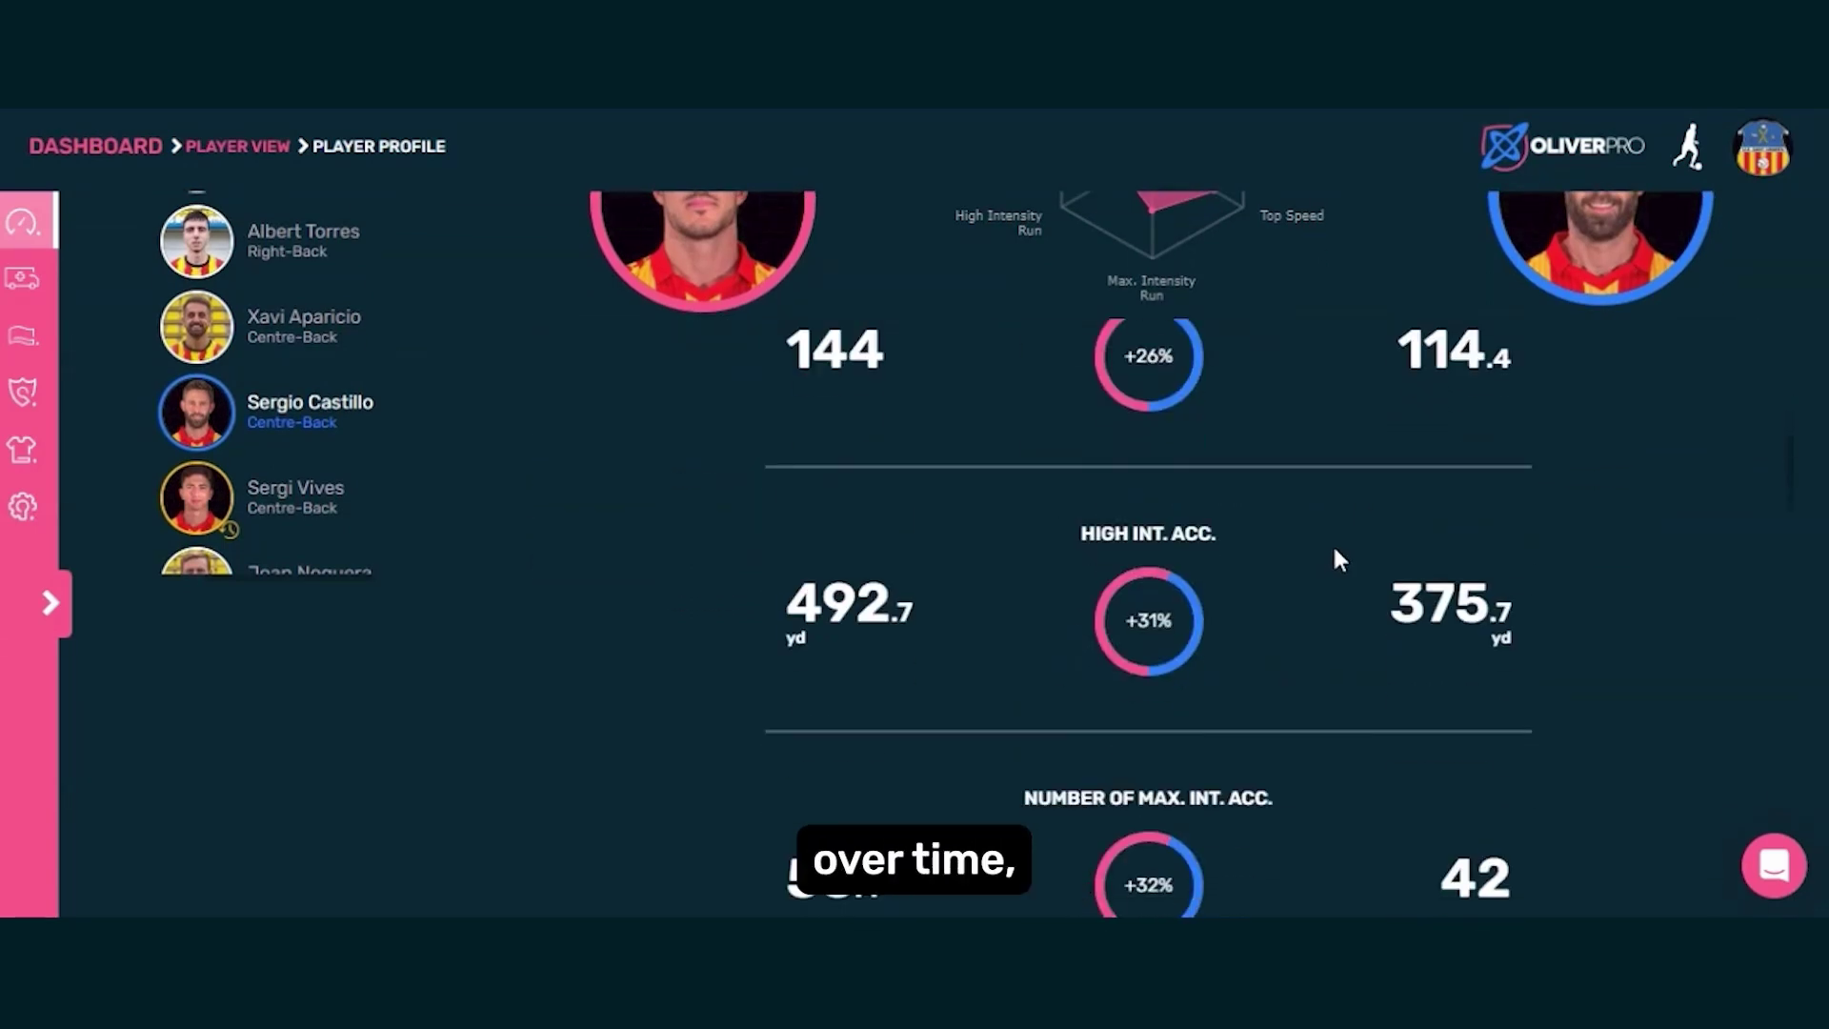
{"action": "scroll", "coordinate": [1347, 541], "scroll_direction": "down", "scroll_amount": 3}
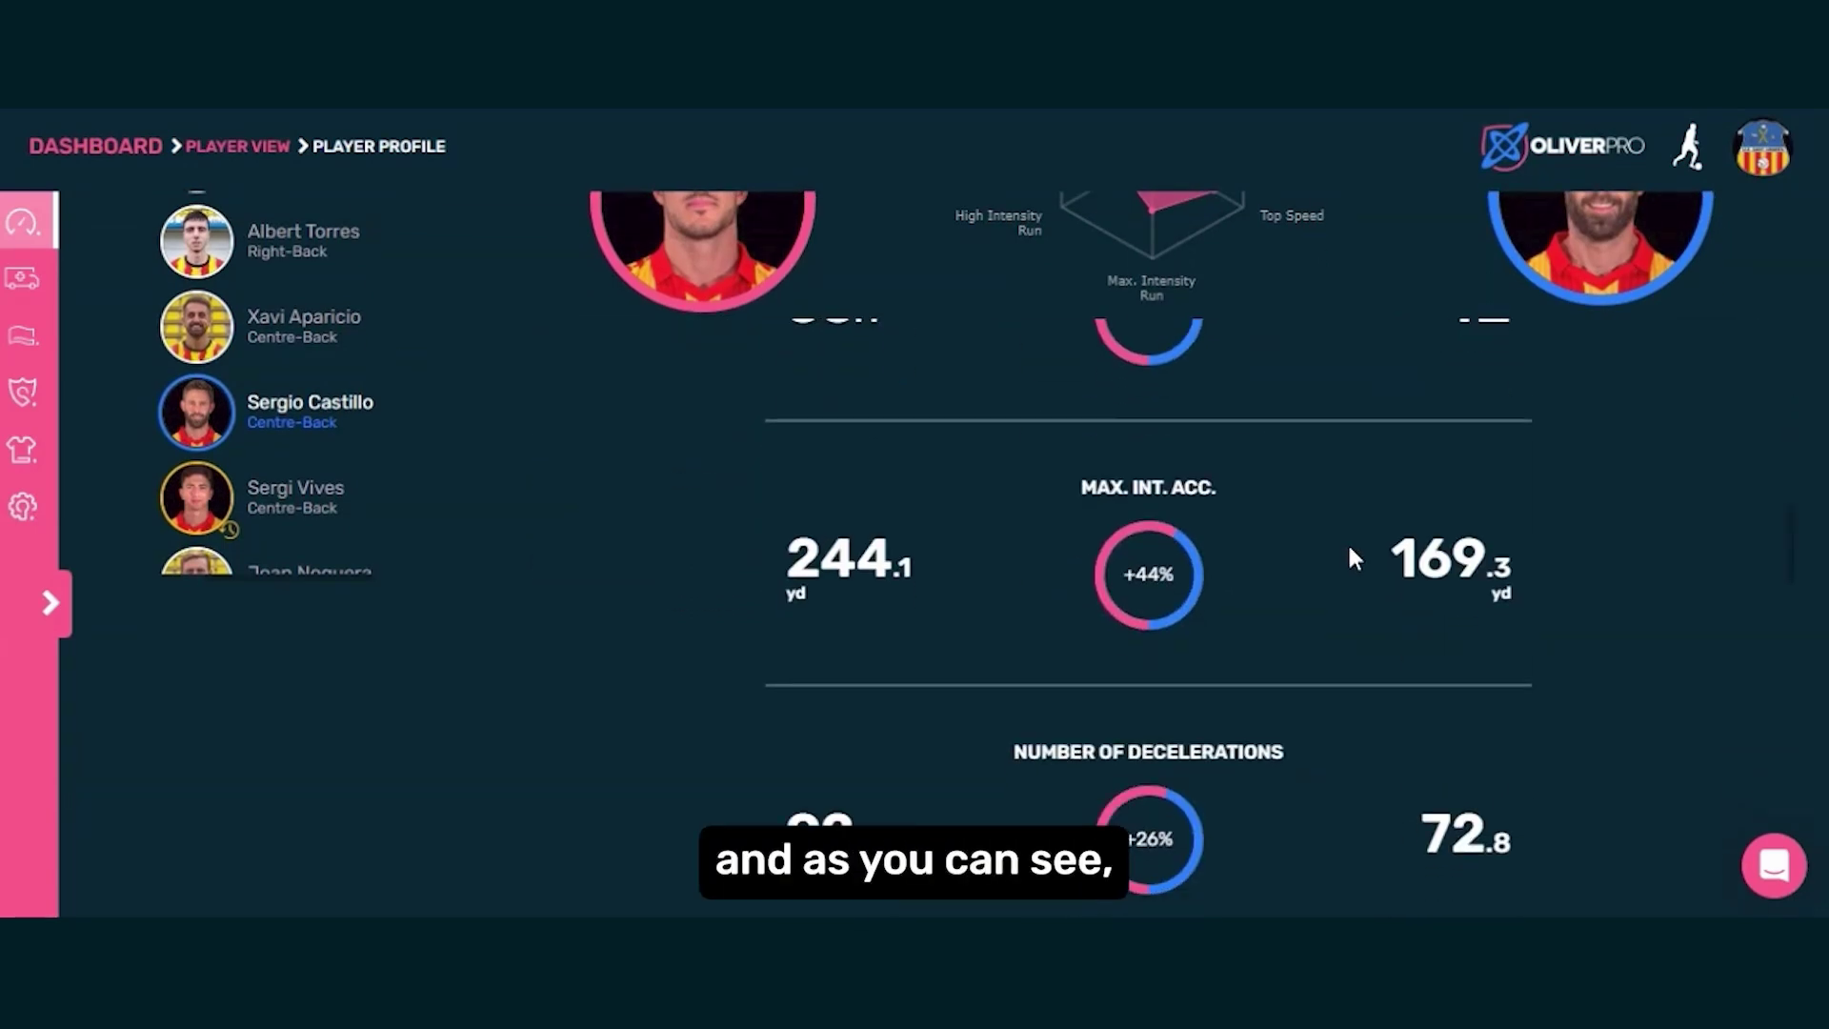
{"action": "scroll", "coordinate": [1347, 541], "scroll_direction": "up", "scroll_amount": 8}
{"action": "scroll", "coordinate": [1347, 542], "scroll_direction": "up", "scroll_amount": 10}
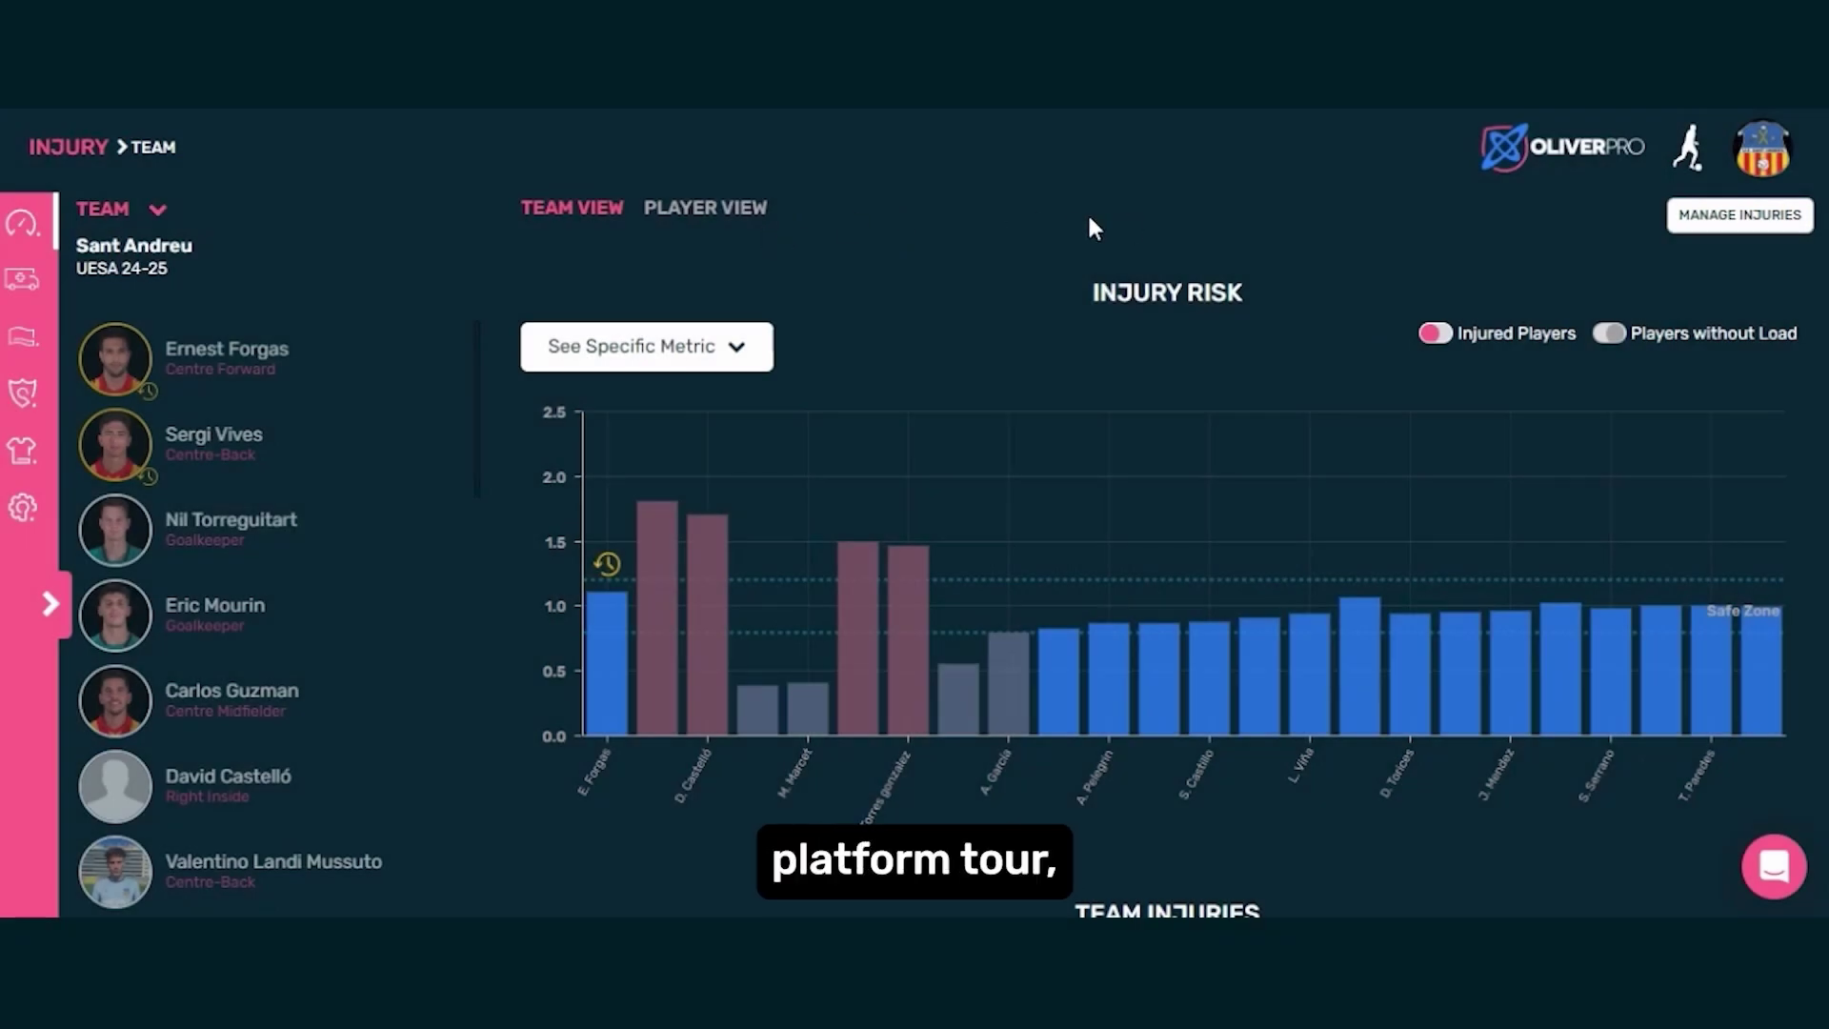
Bring up the team Injury Risk chart and scroll through every player's overall risk.
{"action": "mouse_move", "coordinate": [27, 284]}
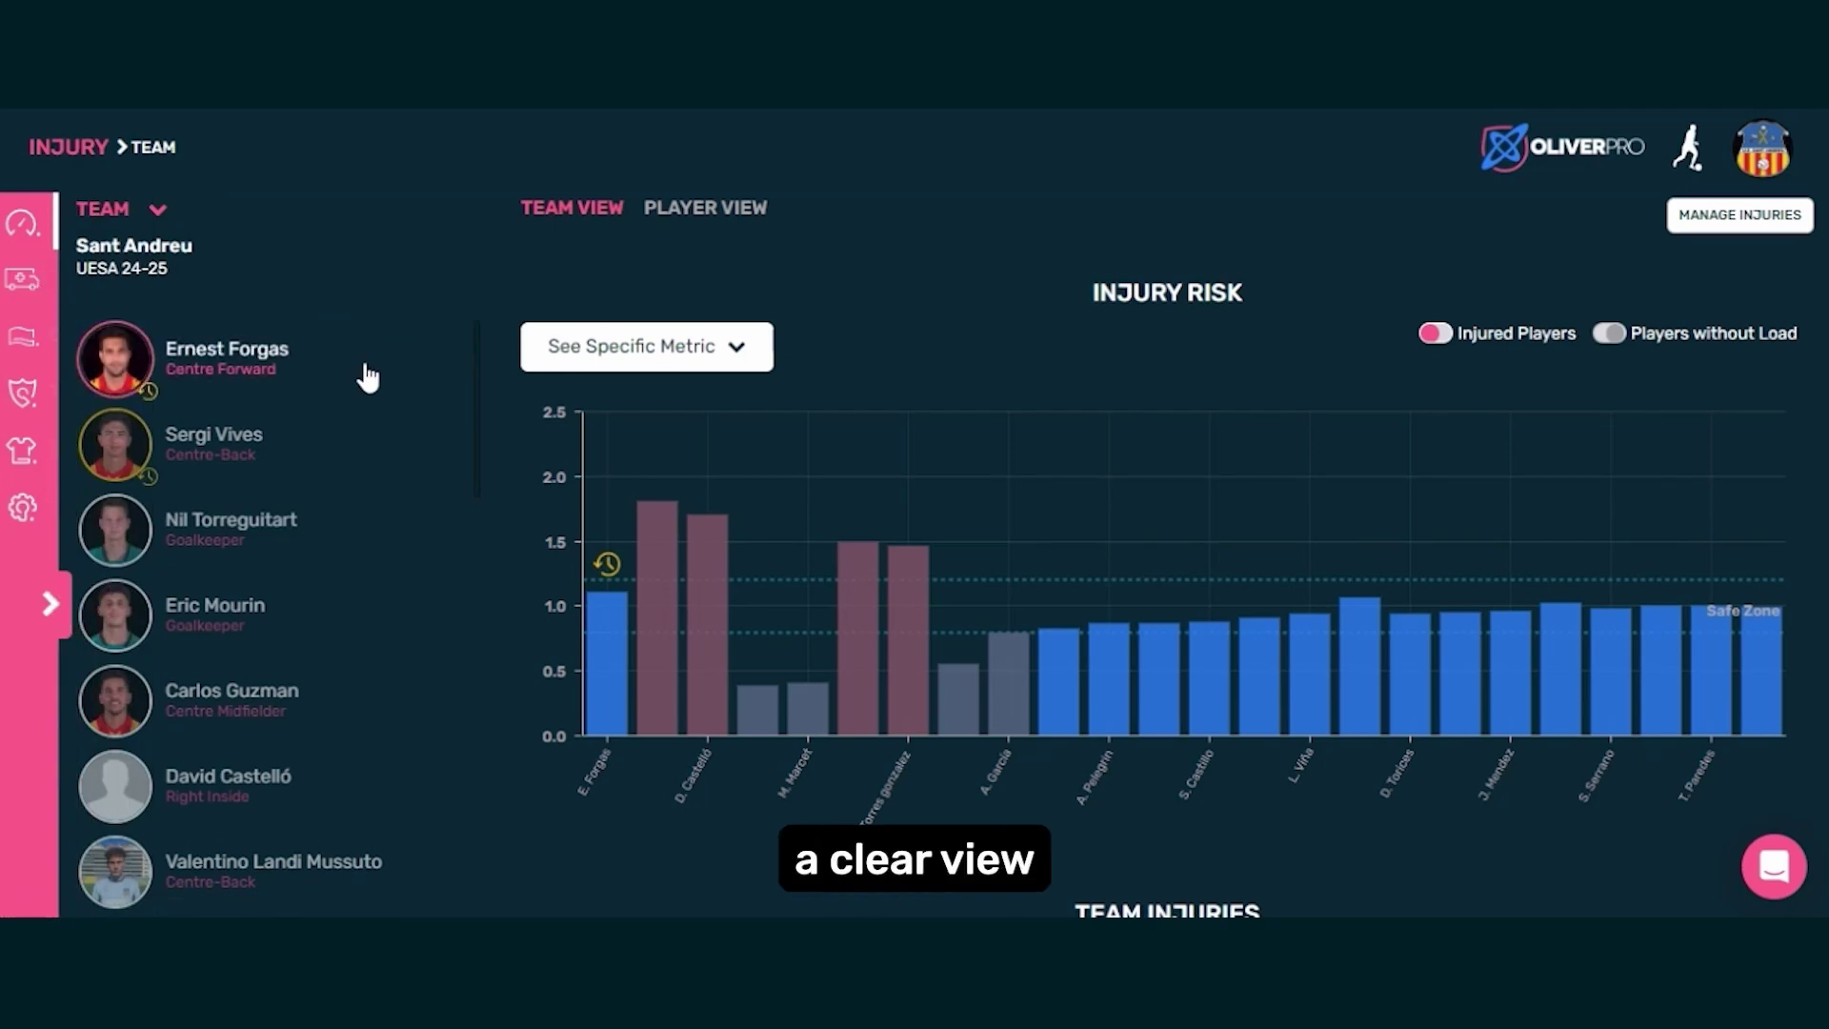
{"action": "scroll", "coordinate": [872, 423], "scroll_direction": "down", "scroll_amount": 8}
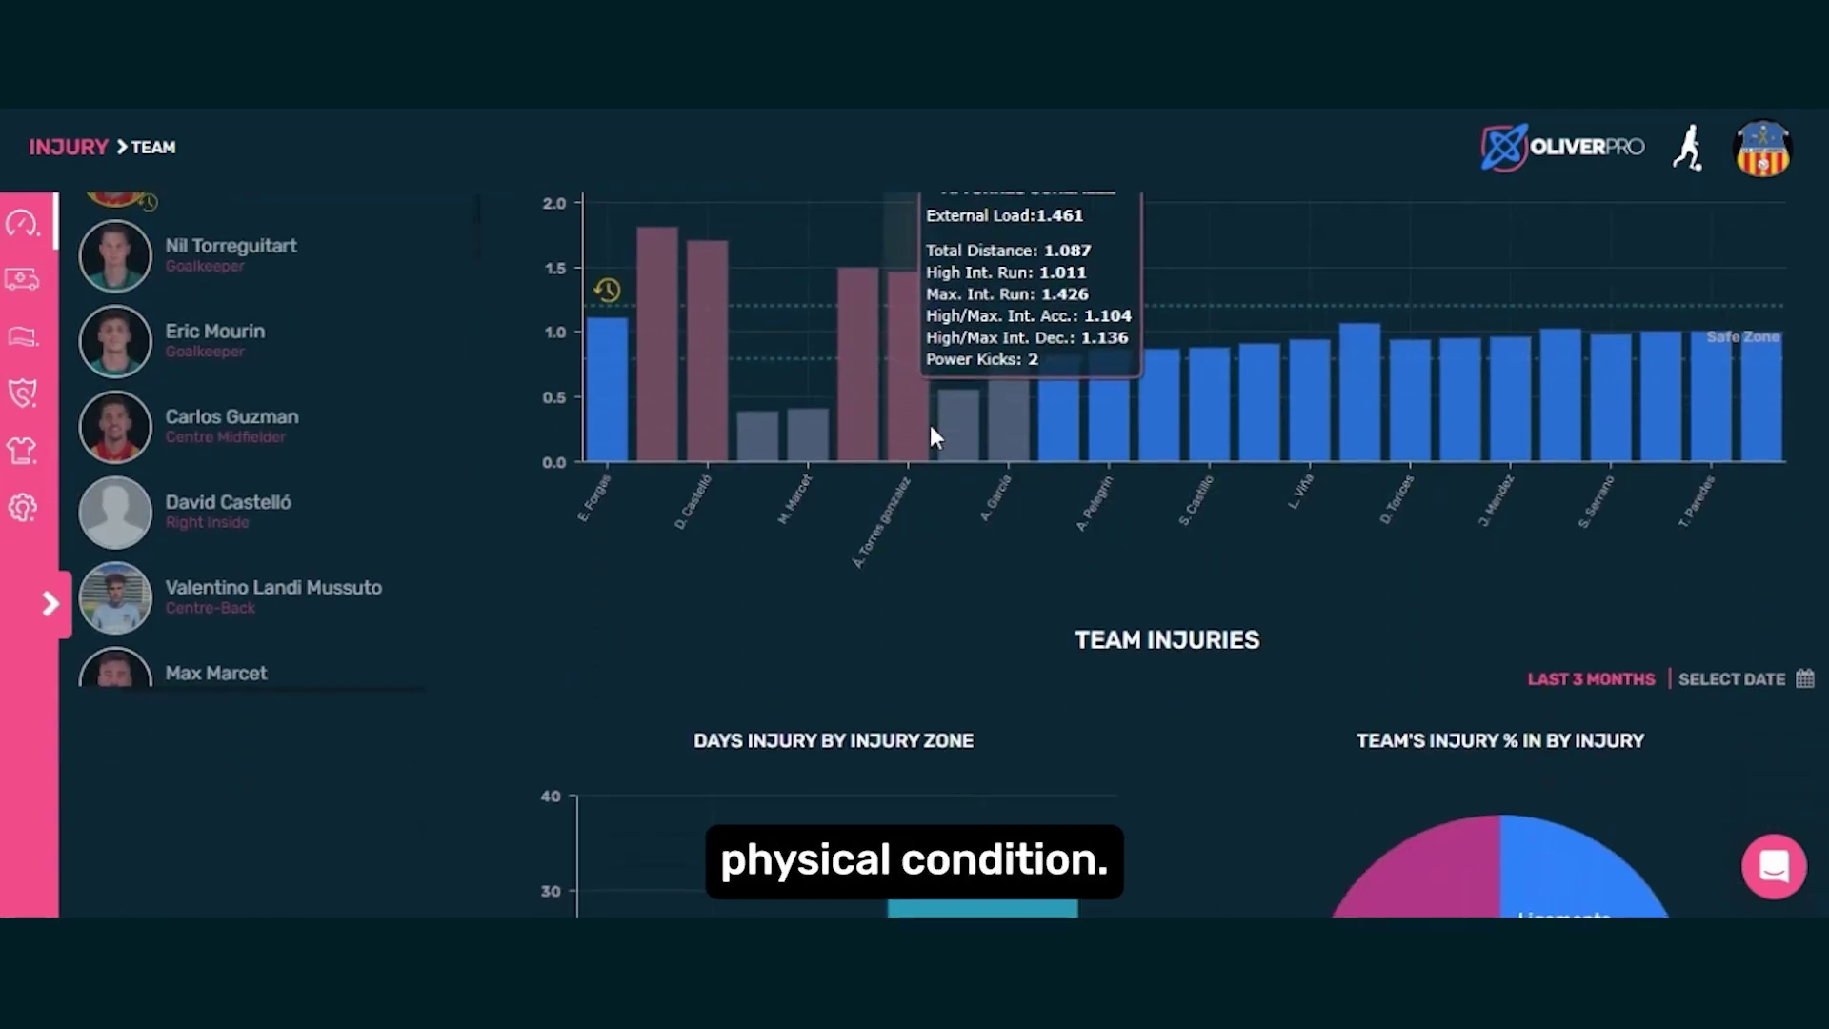
{"action": "scroll", "coordinate": [929, 425], "scroll_direction": "down", "scroll_amount": 3}
{"action": "scroll", "coordinate": [930, 425], "scroll_direction": "up", "scroll_amount": 9}
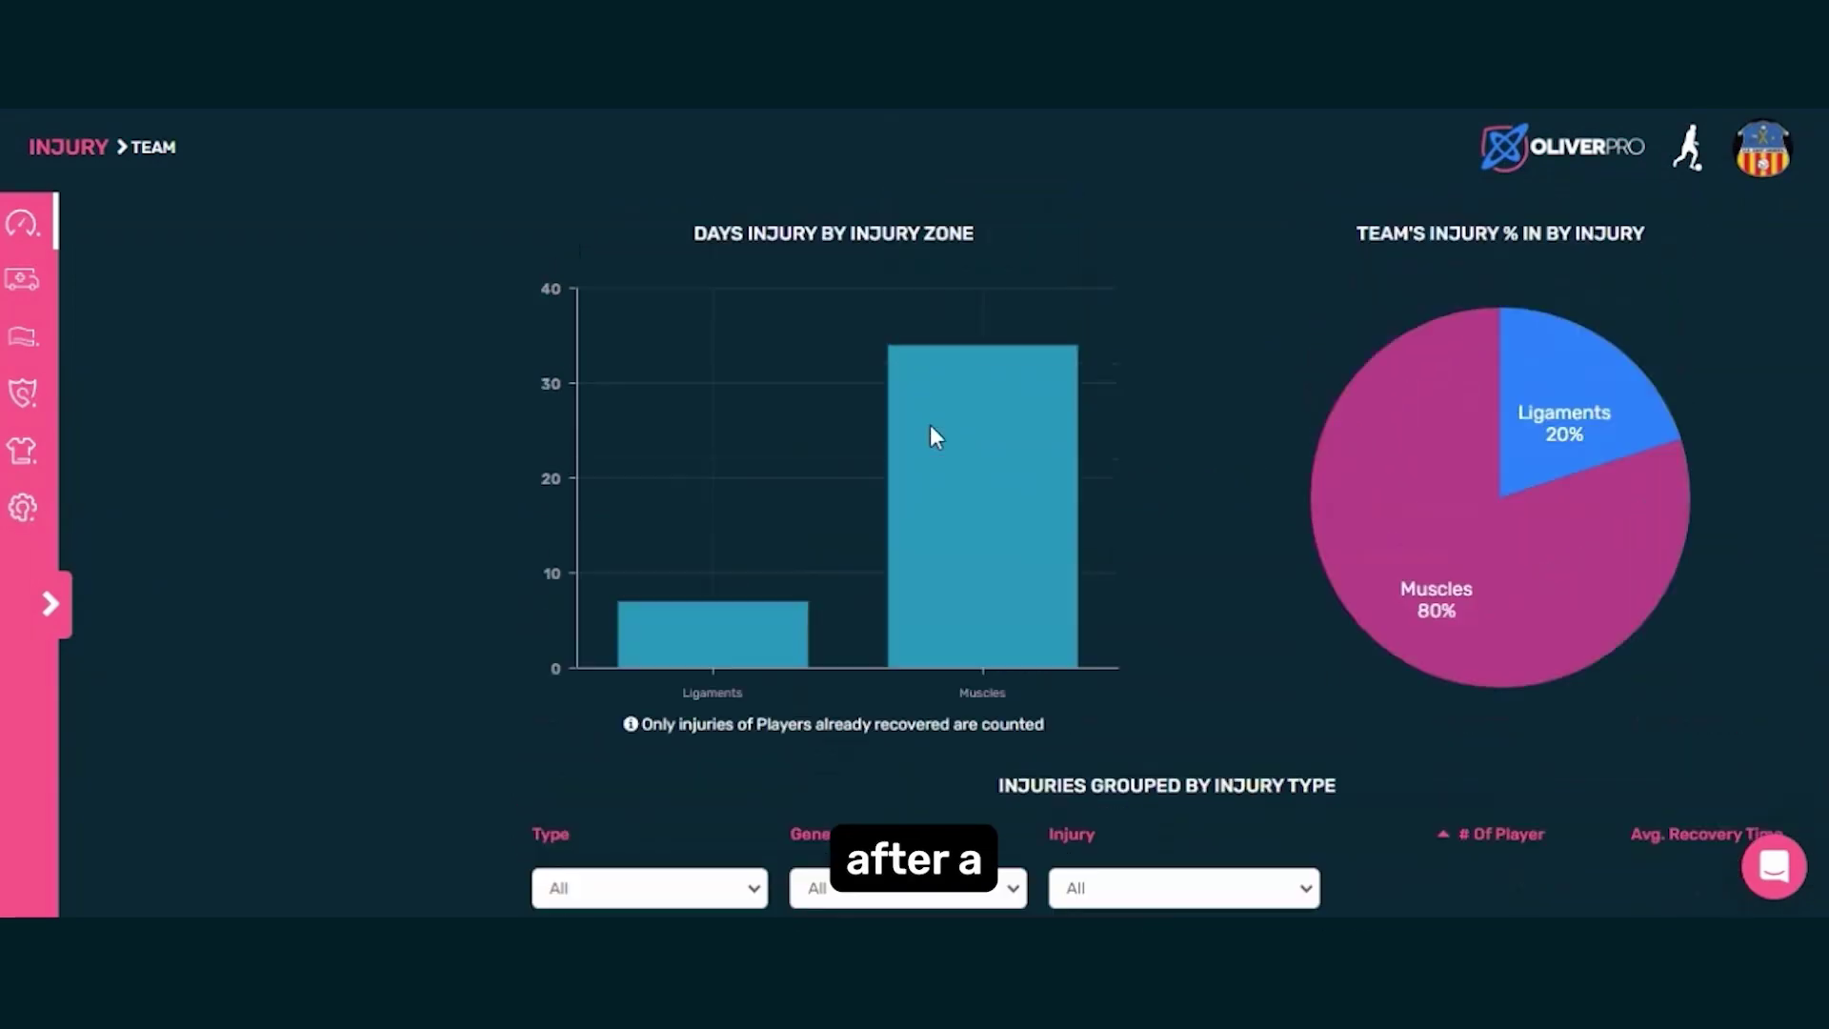
{"action": "scroll", "coordinate": [930, 425], "scroll_direction": "up", "scroll_amount": 3}
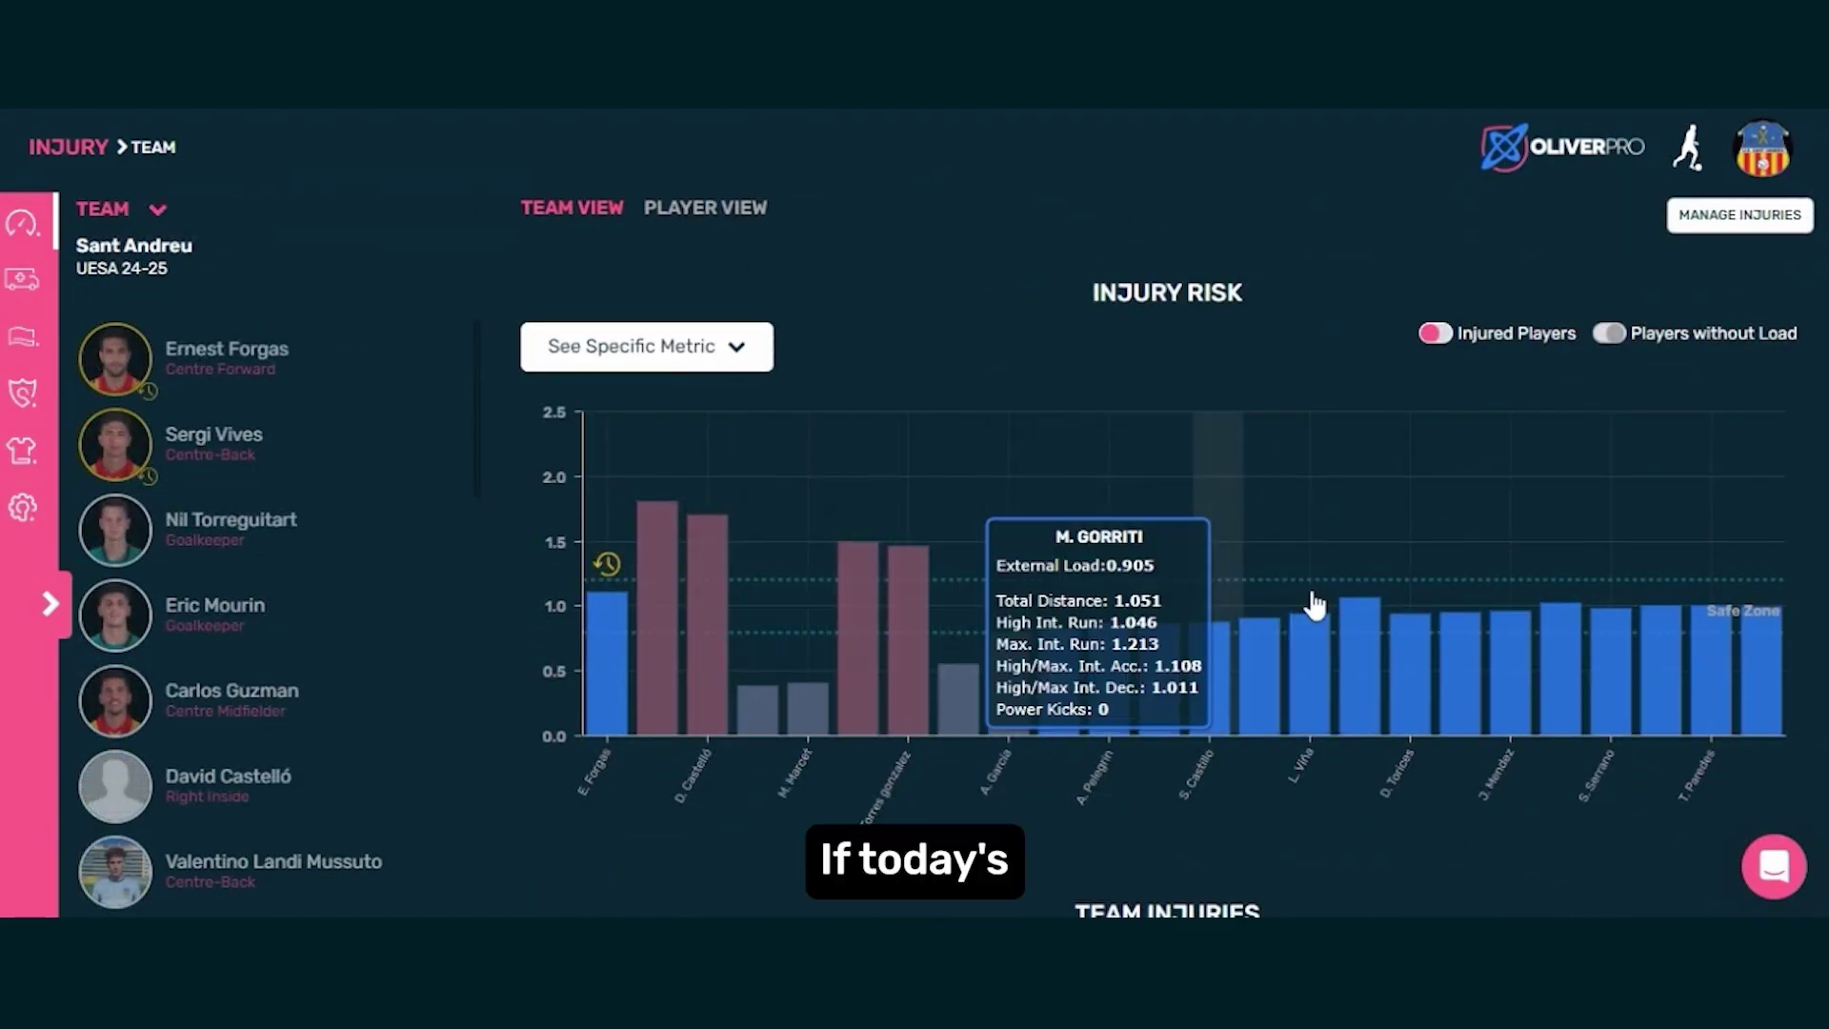
Filter the chart by High Intensity Run, then Maximum Intensity Run, then clear the metric filter.
{"action": "left_click", "coordinate": [720, 358]}
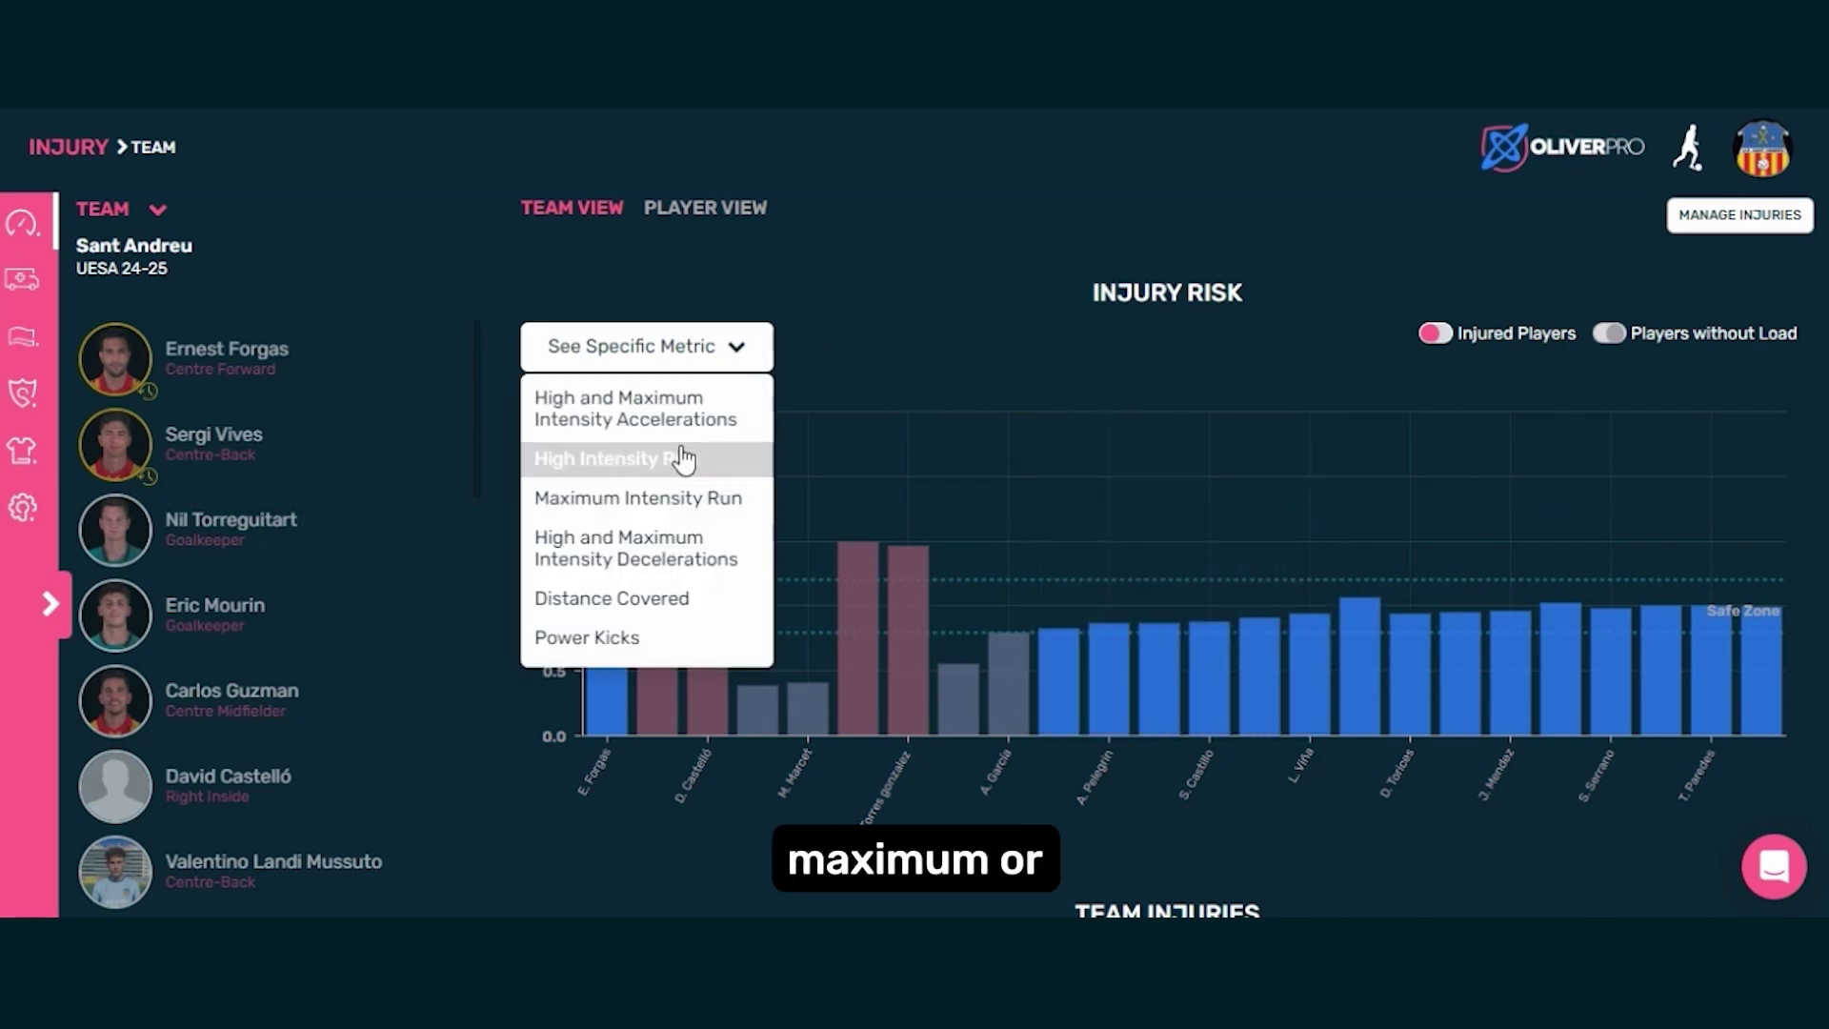
{"action": "left_click", "coordinate": [683, 458]}
{"action": "left_click", "coordinate": [697, 369]}
{"action": "left_click", "coordinate": [688, 502]}
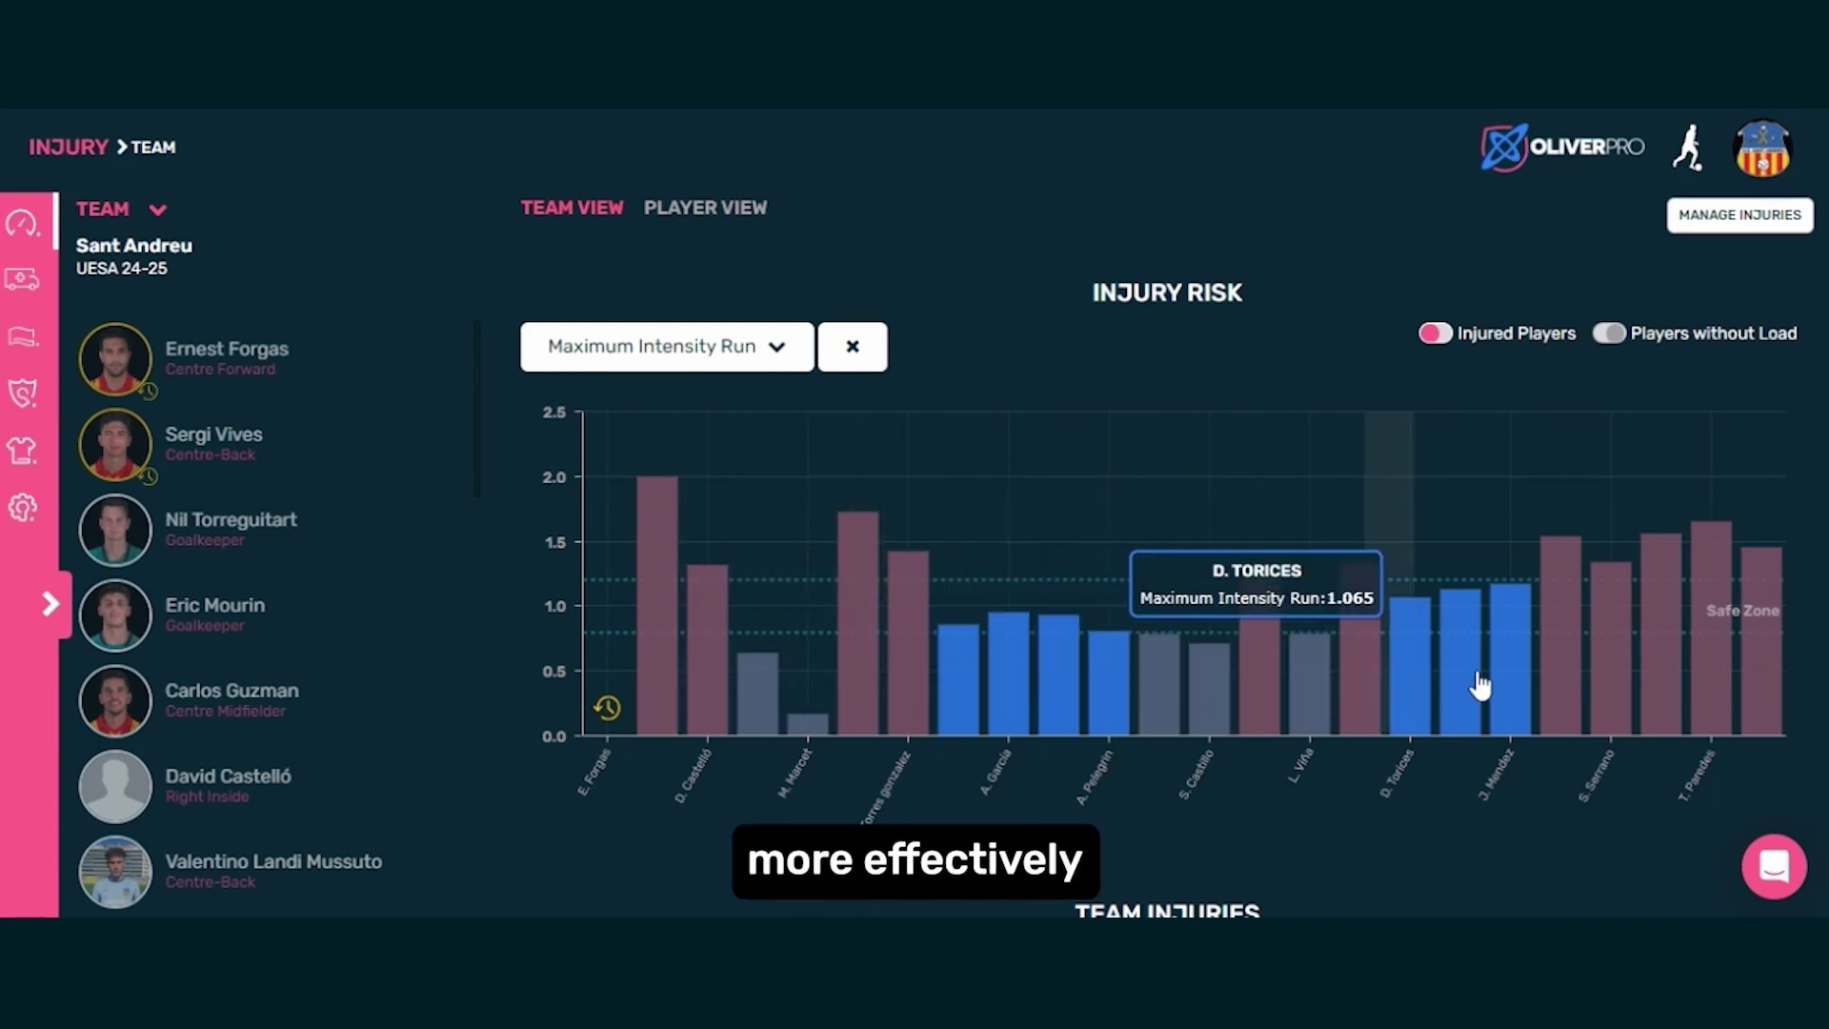
{"action": "left_click", "coordinate": [840, 349]}
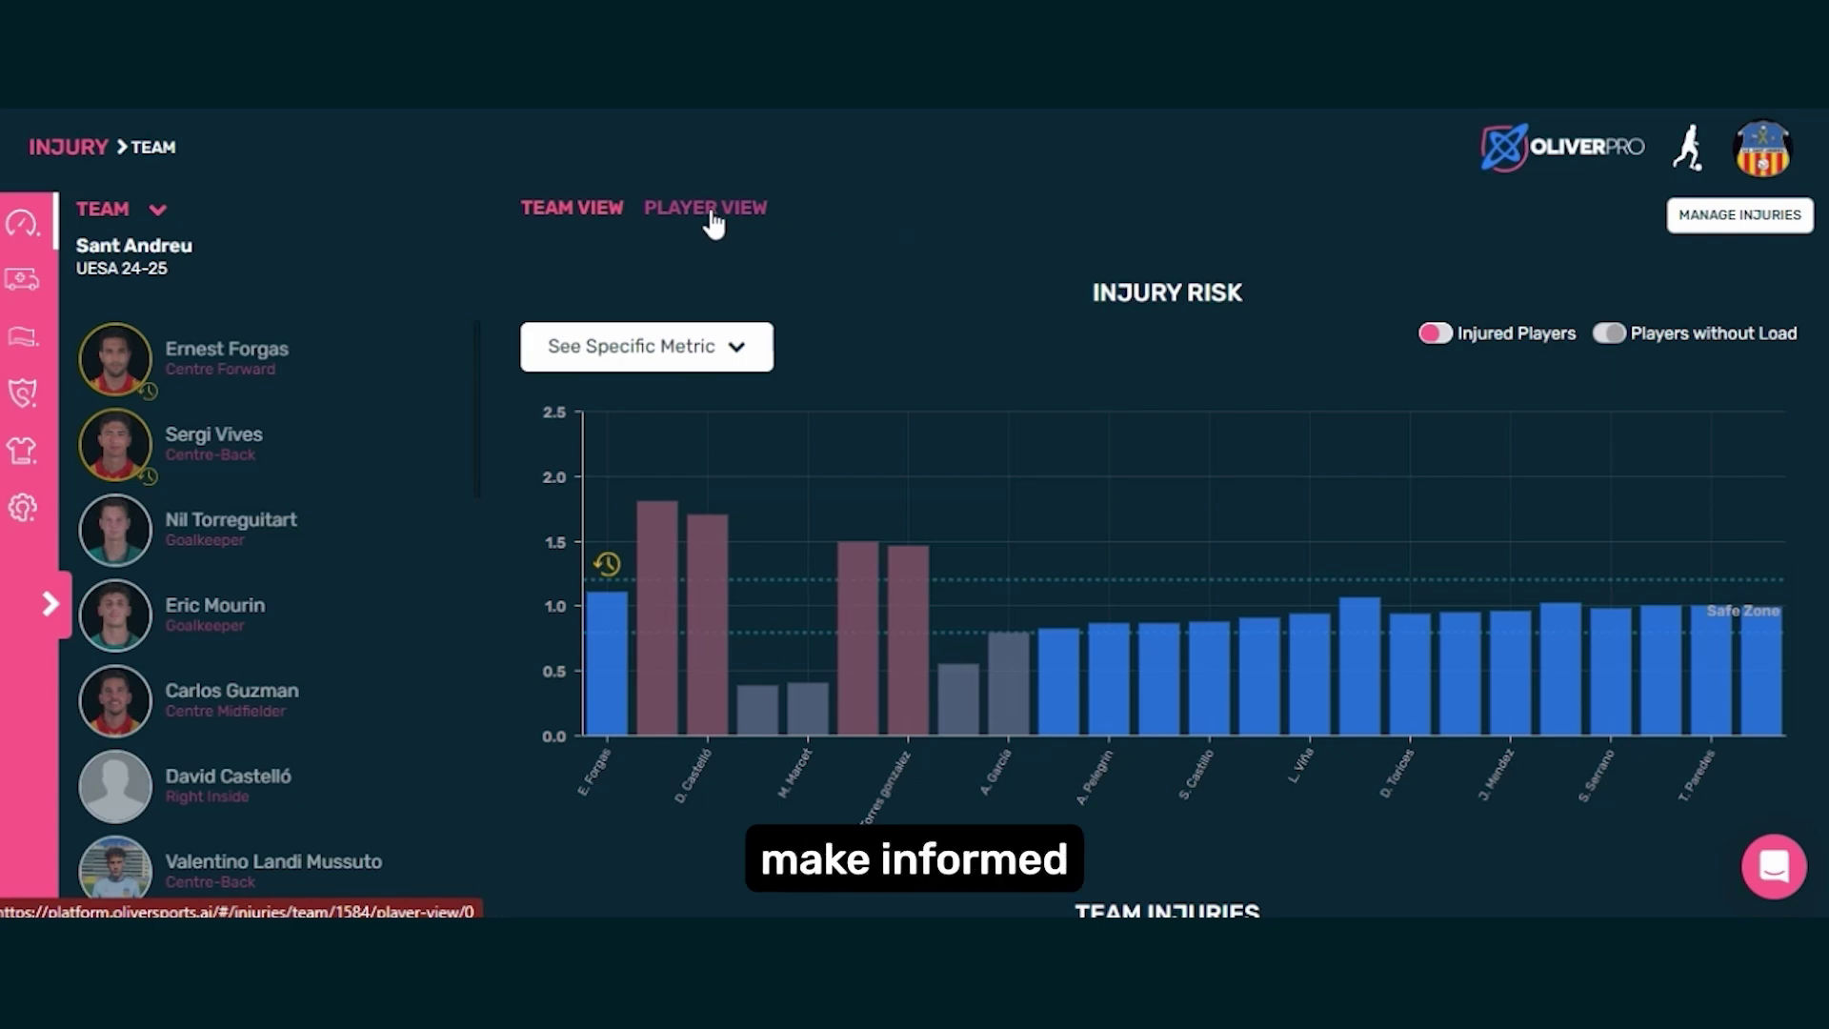
Start a new injury record for the centre attacking midfielder in Manage Injuries, then discard it.
{"action": "left_click", "coordinate": [1767, 212]}
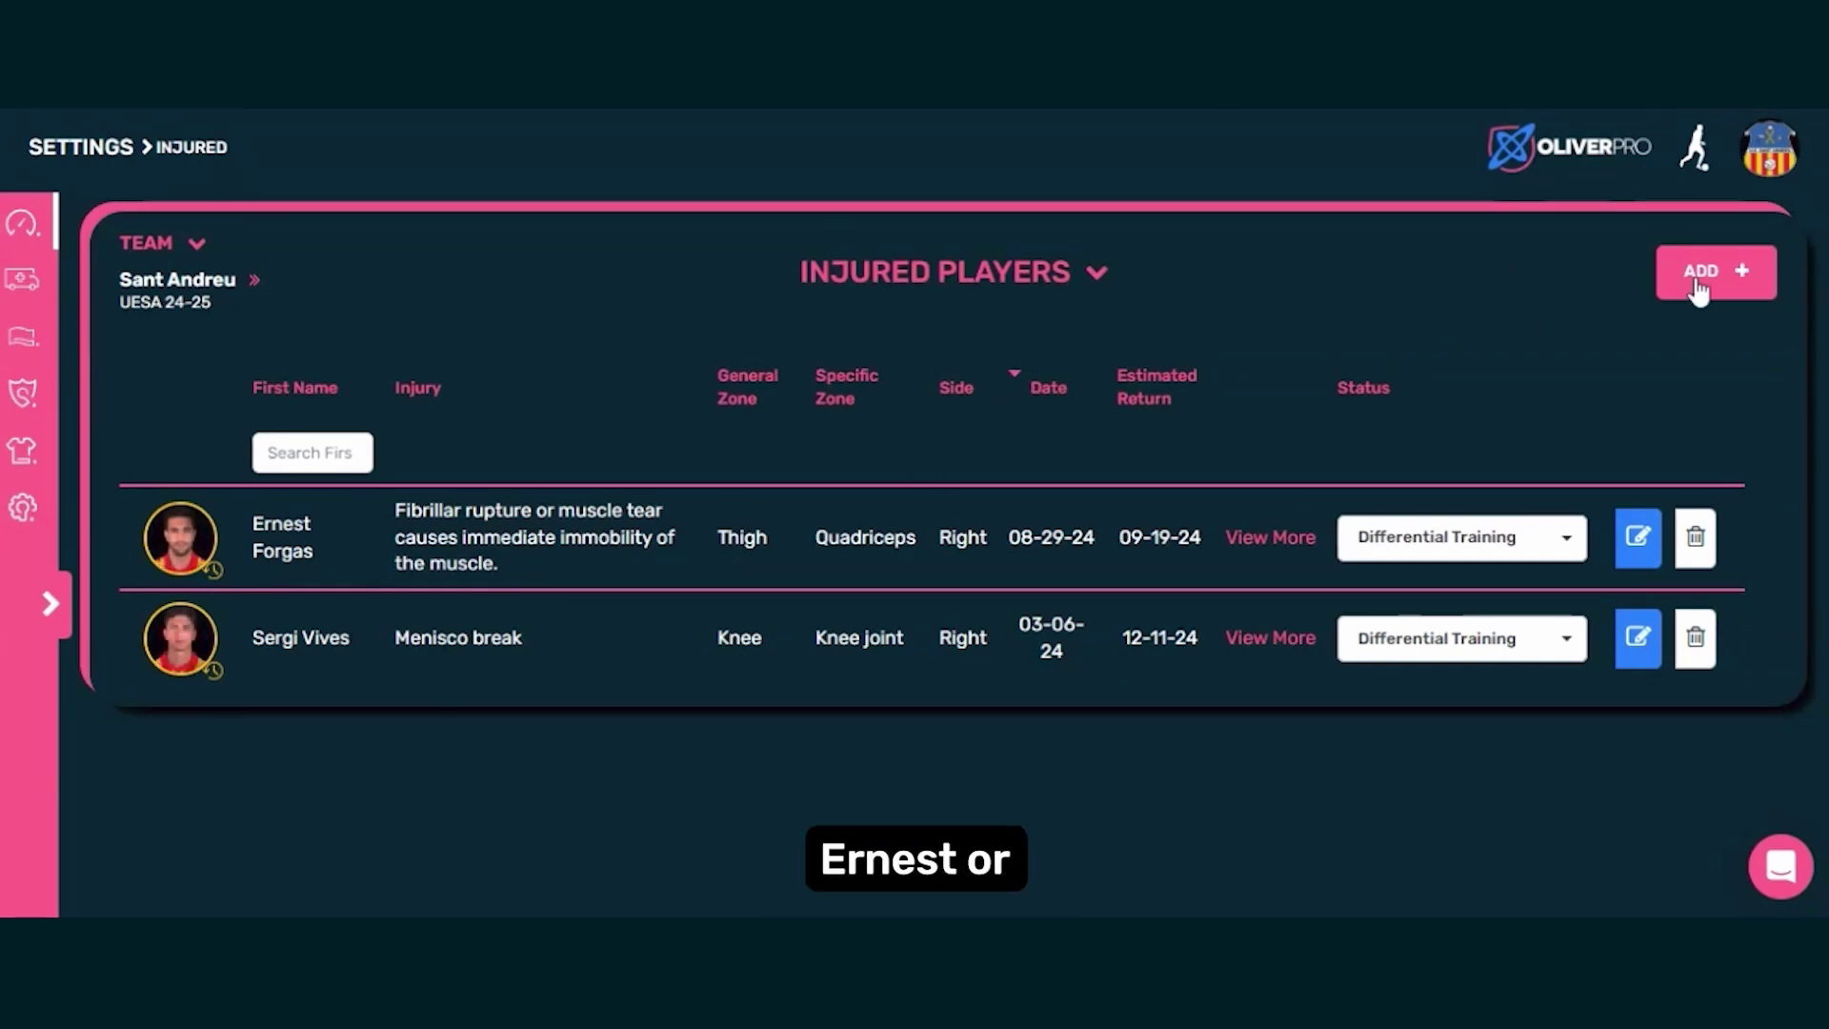
{"action": "left_click", "coordinate": [1738, 272]}
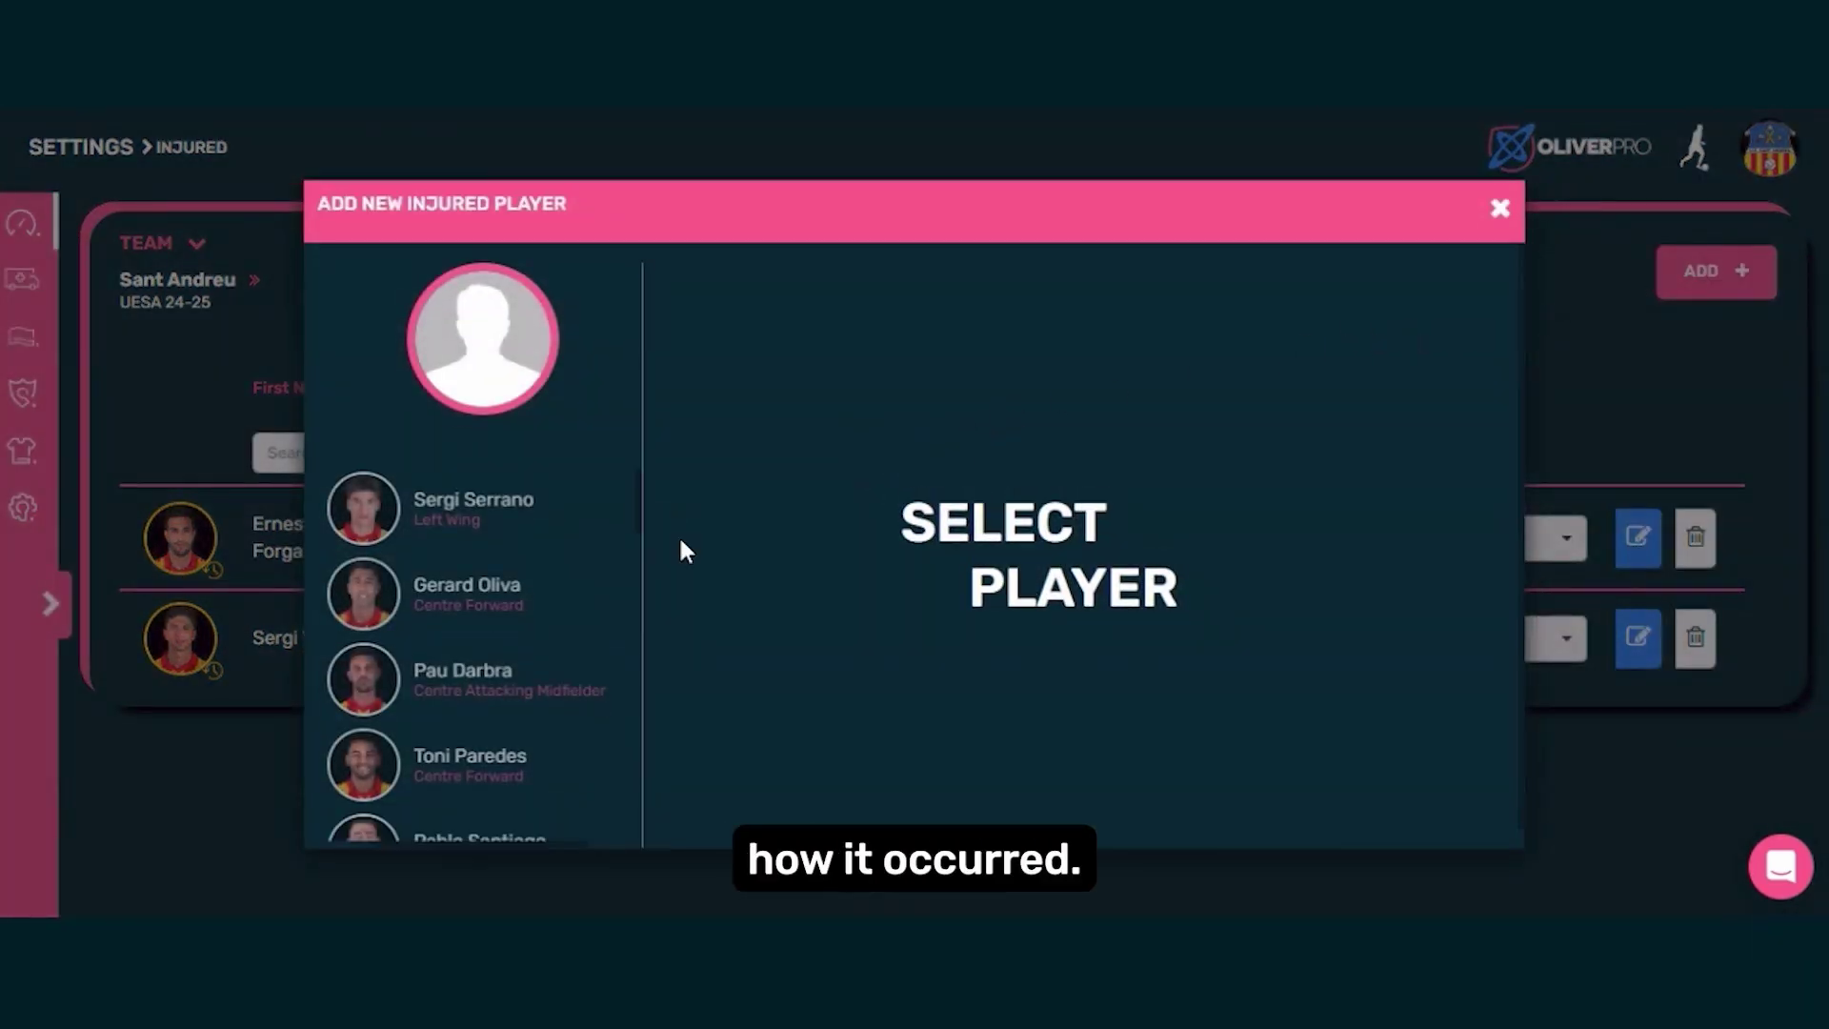
{"action": "scroll", "coordinate": [477, 571], "scroll_direction": "down", "scroll_amount": 2}
{"action": "left_click", "coordinate": [481, 558]}
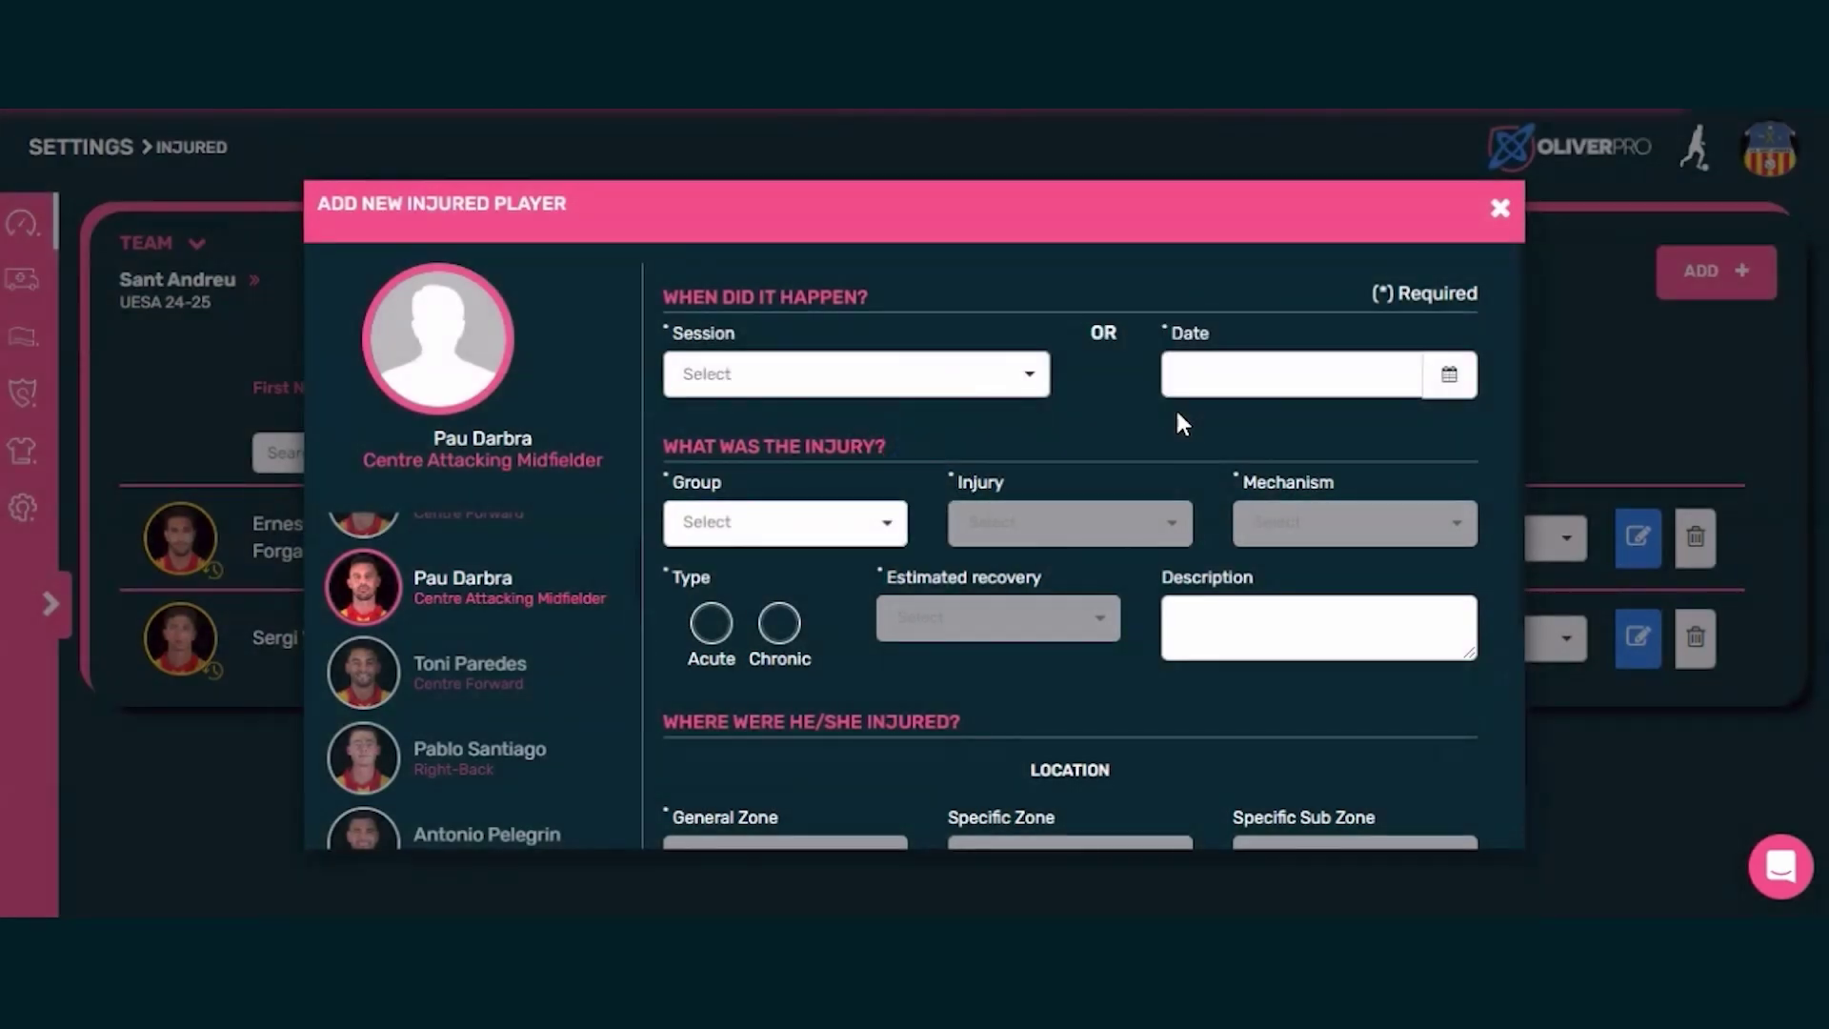
{"action": "scroll", "coordinate": [1175, 408], "scroll_direction": "down", "scroll_amount": 4}
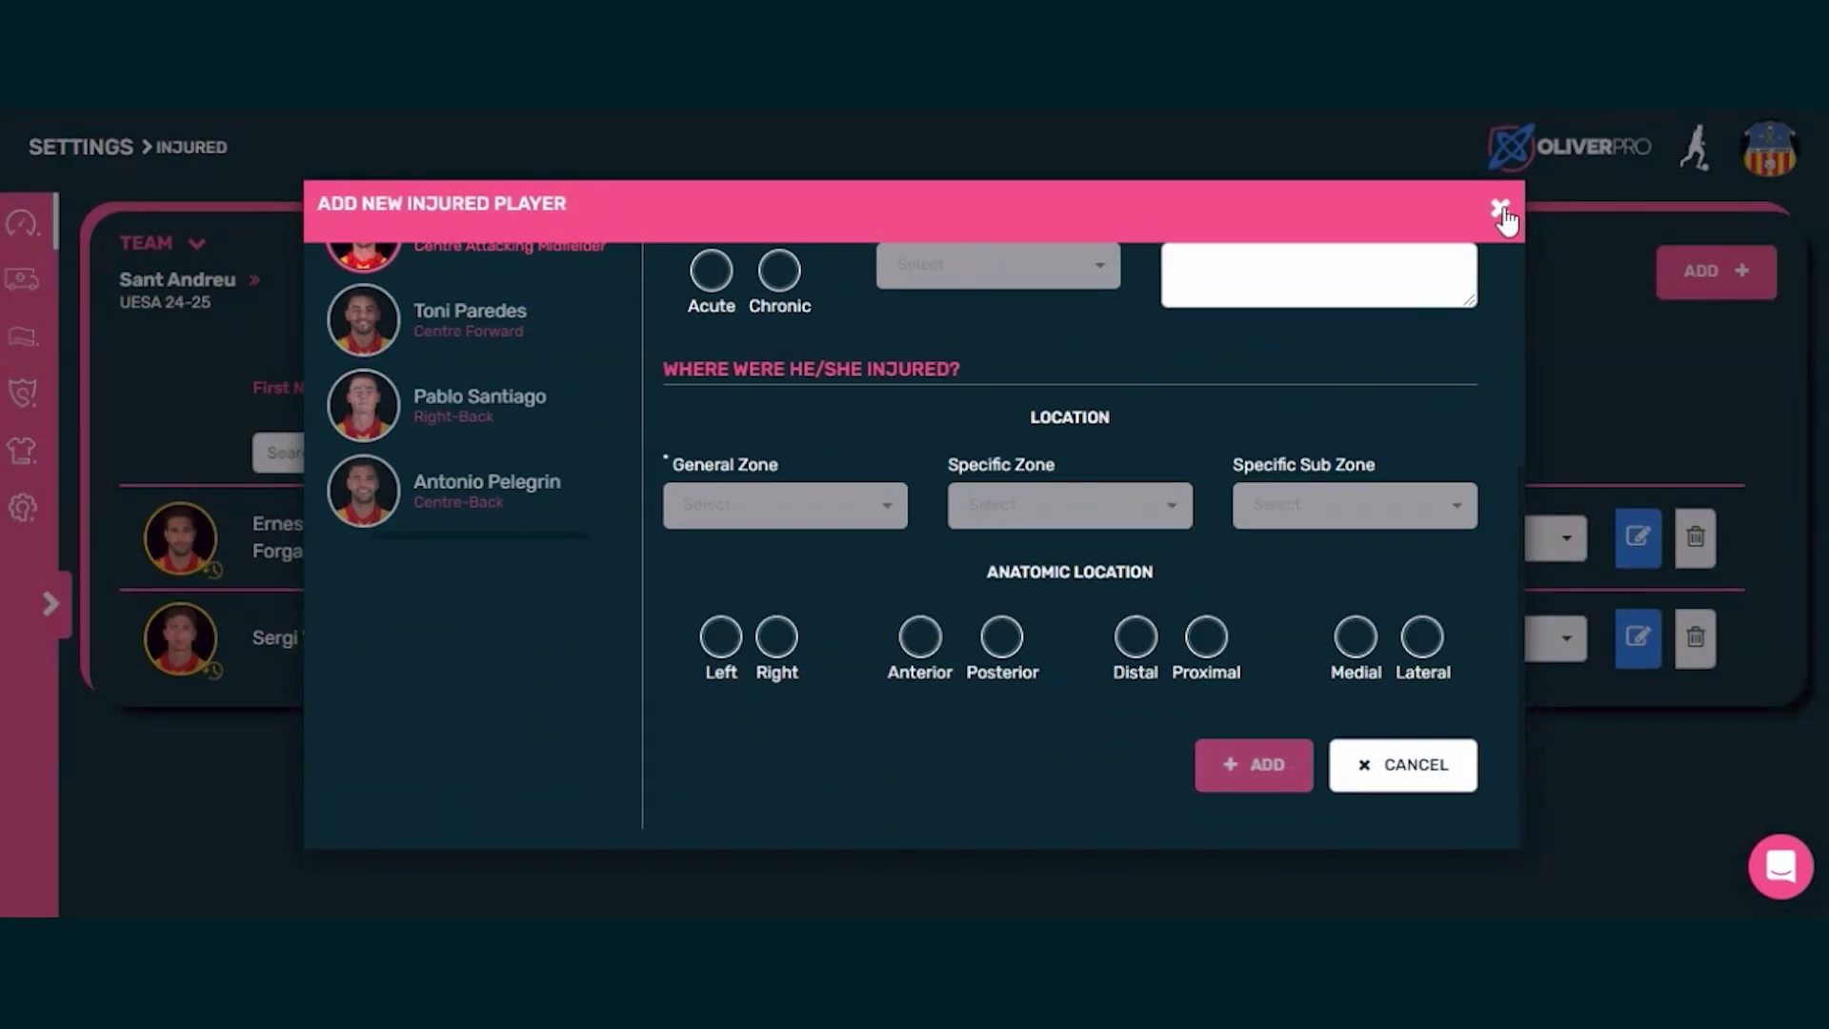
{"action": "left_click", "coordinate": [1501, 212]}
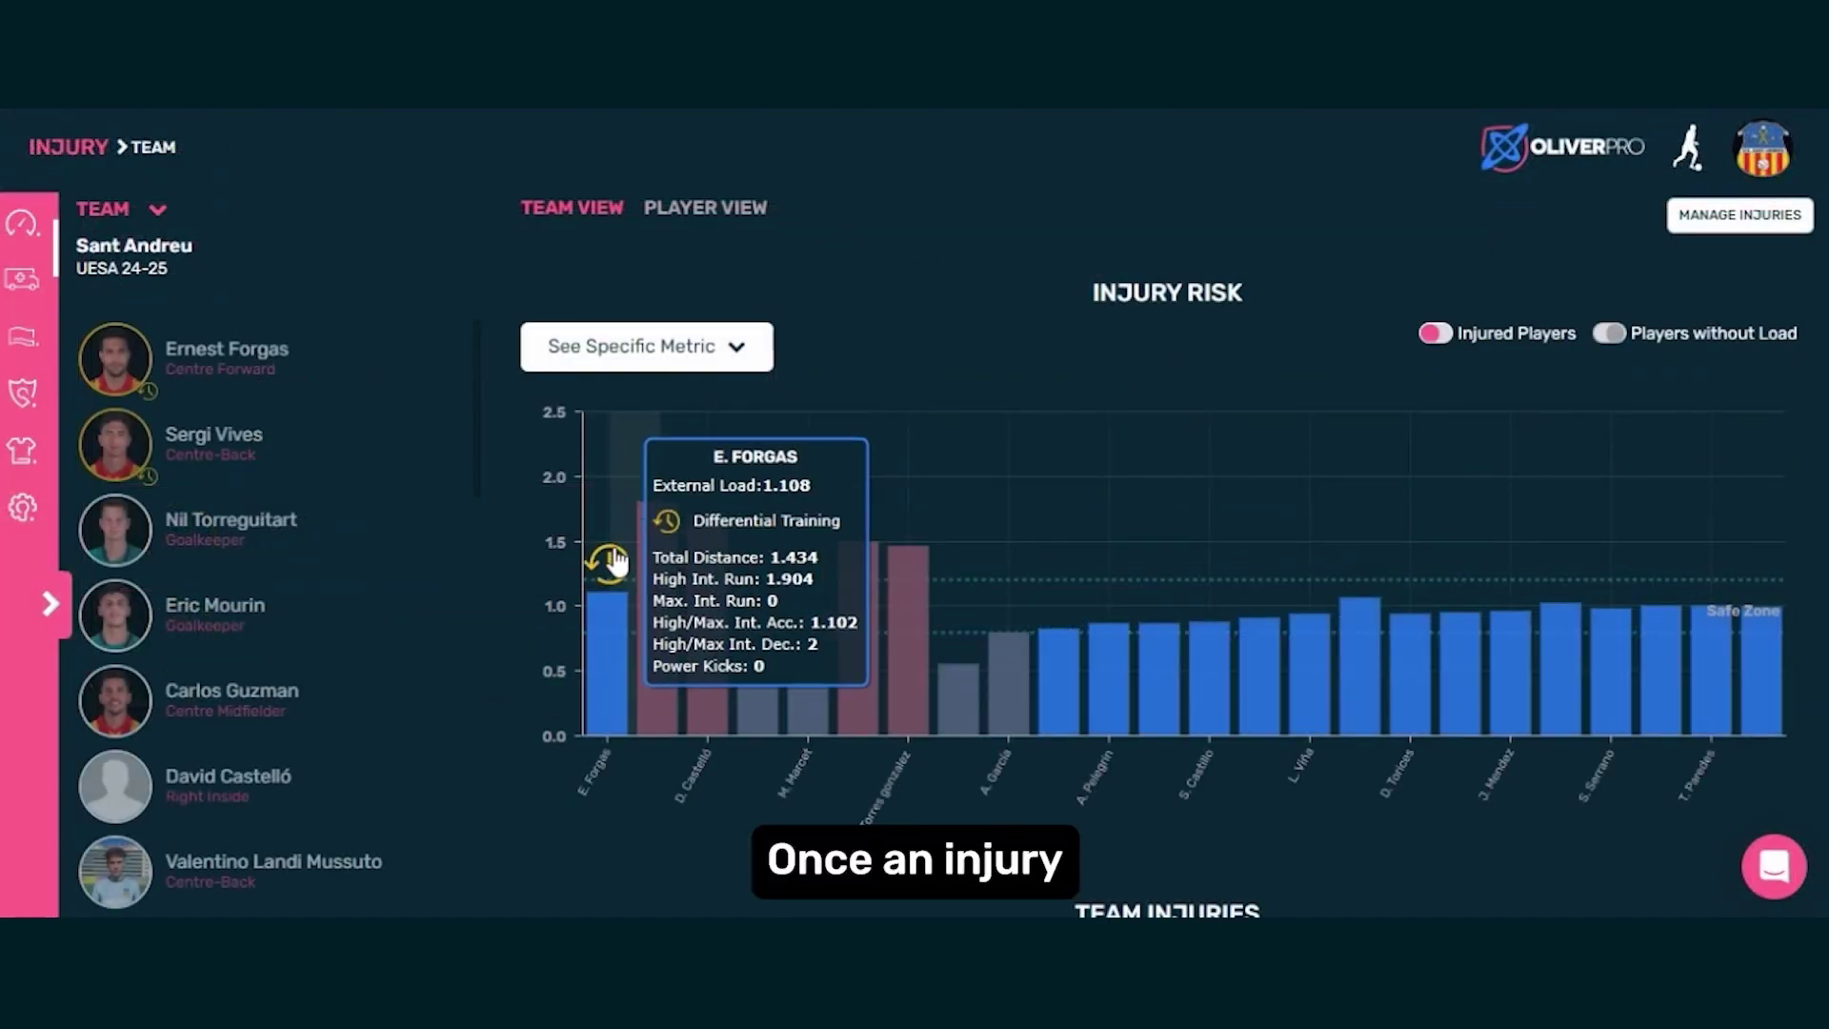
Switch the Injury page to Player View.
{"action": "scroll", "coordinate": [1007, 413], "scroll_direction": "down", "scroll_amount": 6}
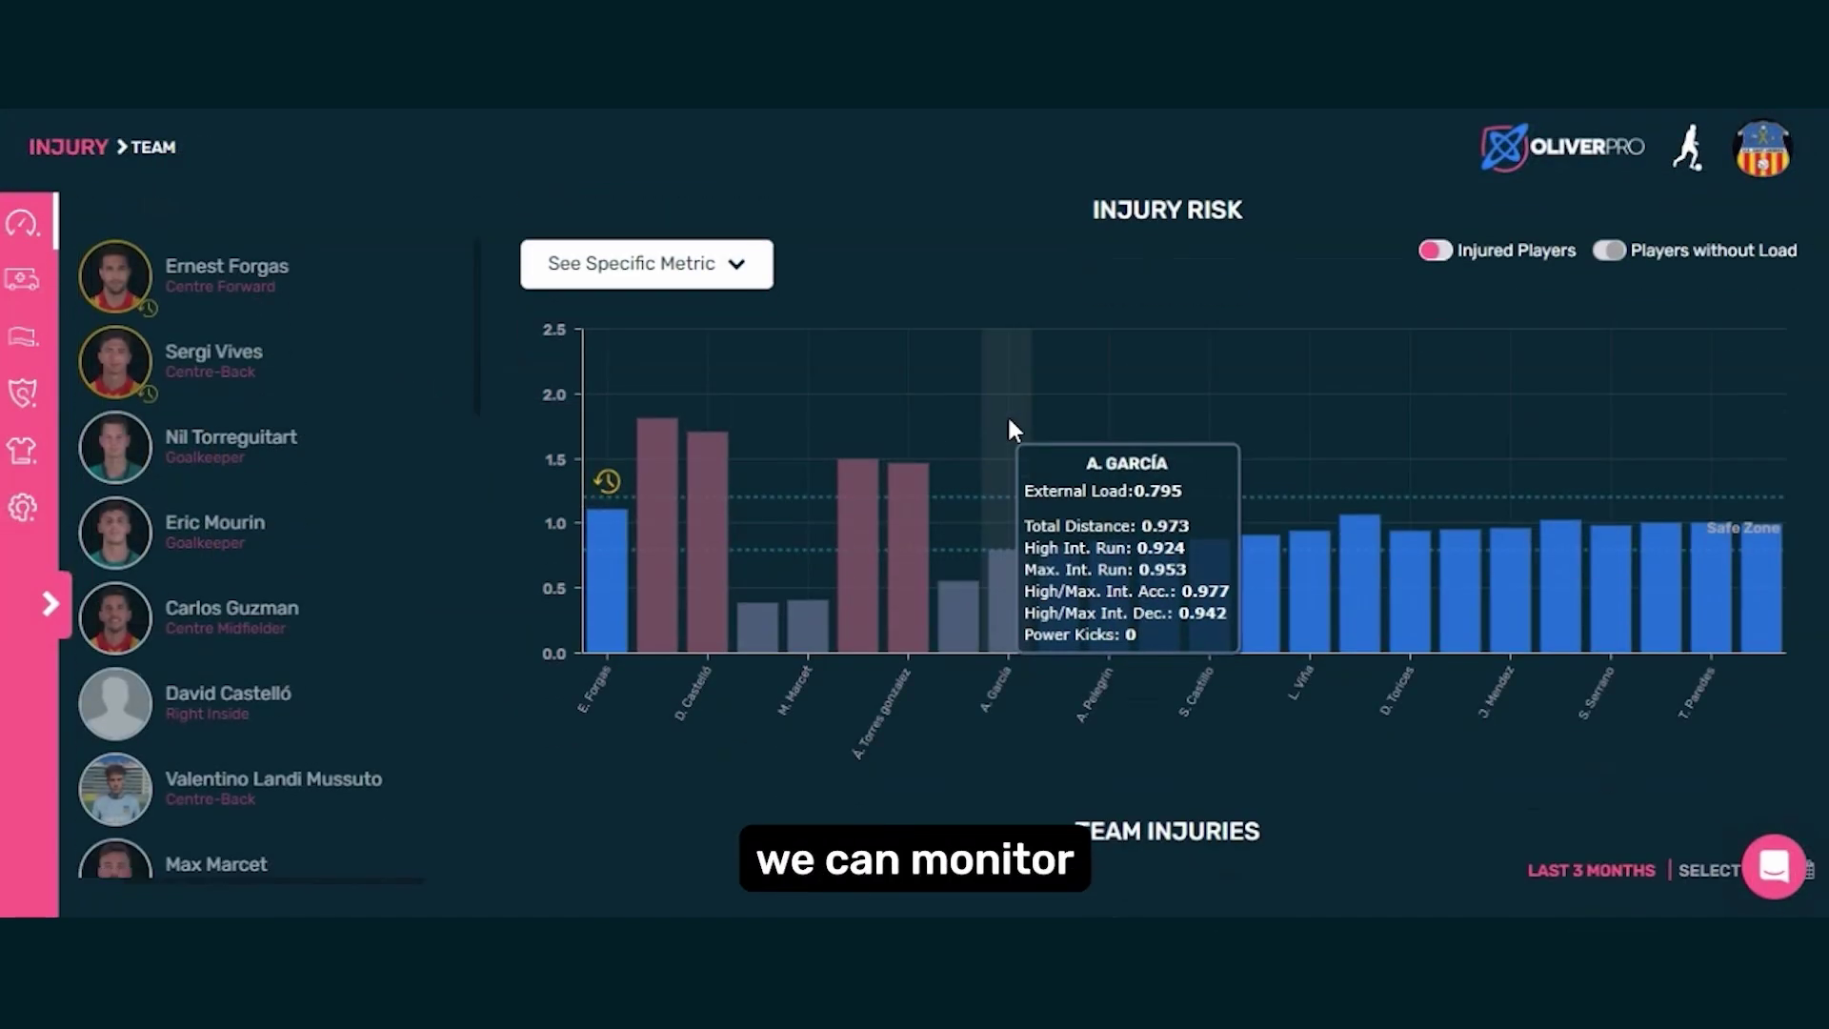
{"action": "scroll", "coordinate": [1021, 441], "scroll_direction": "down", "scroll_amount": 3}
{"action": "scroll", "coordinate": [1359, 524], "scroll_direction": "up", "scroll_amount": 9}
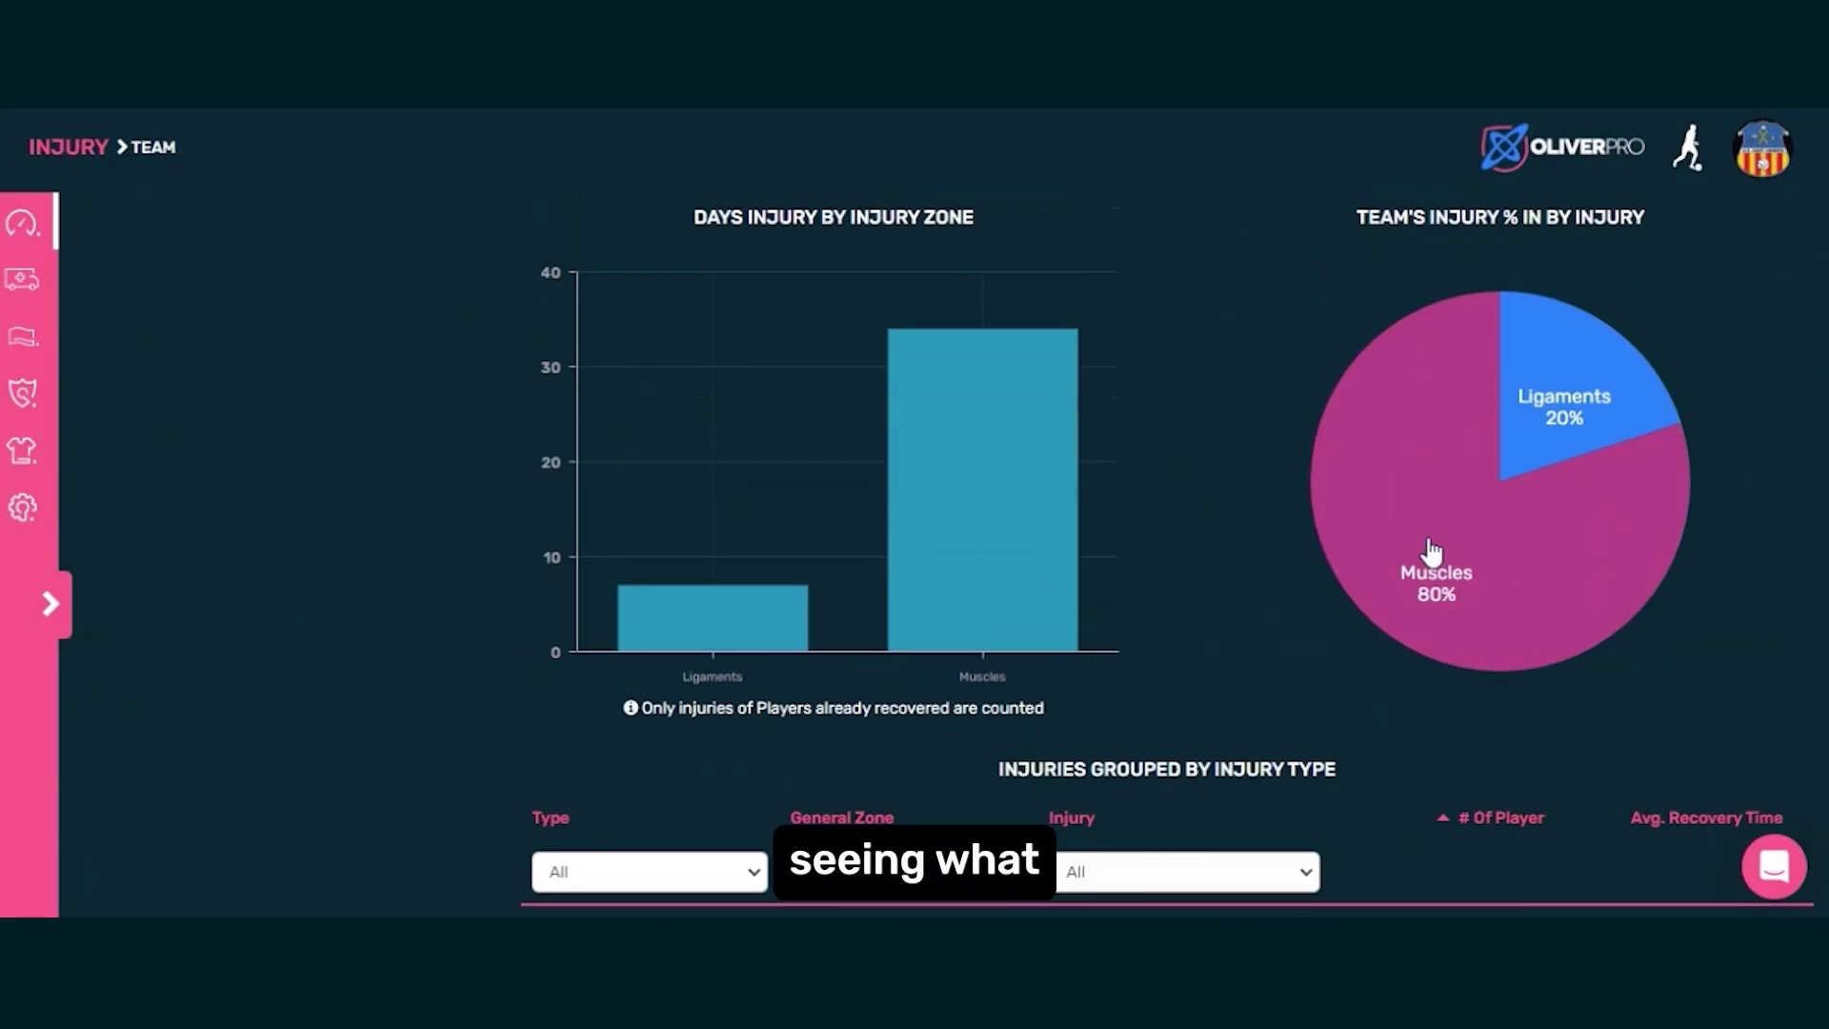
{"action": "scroll", "coordinate": [1053, 504], "scroll_direction": "up", "scroll_amount": 2}
{"action": "left_click", "coordinate": [691, 229]}
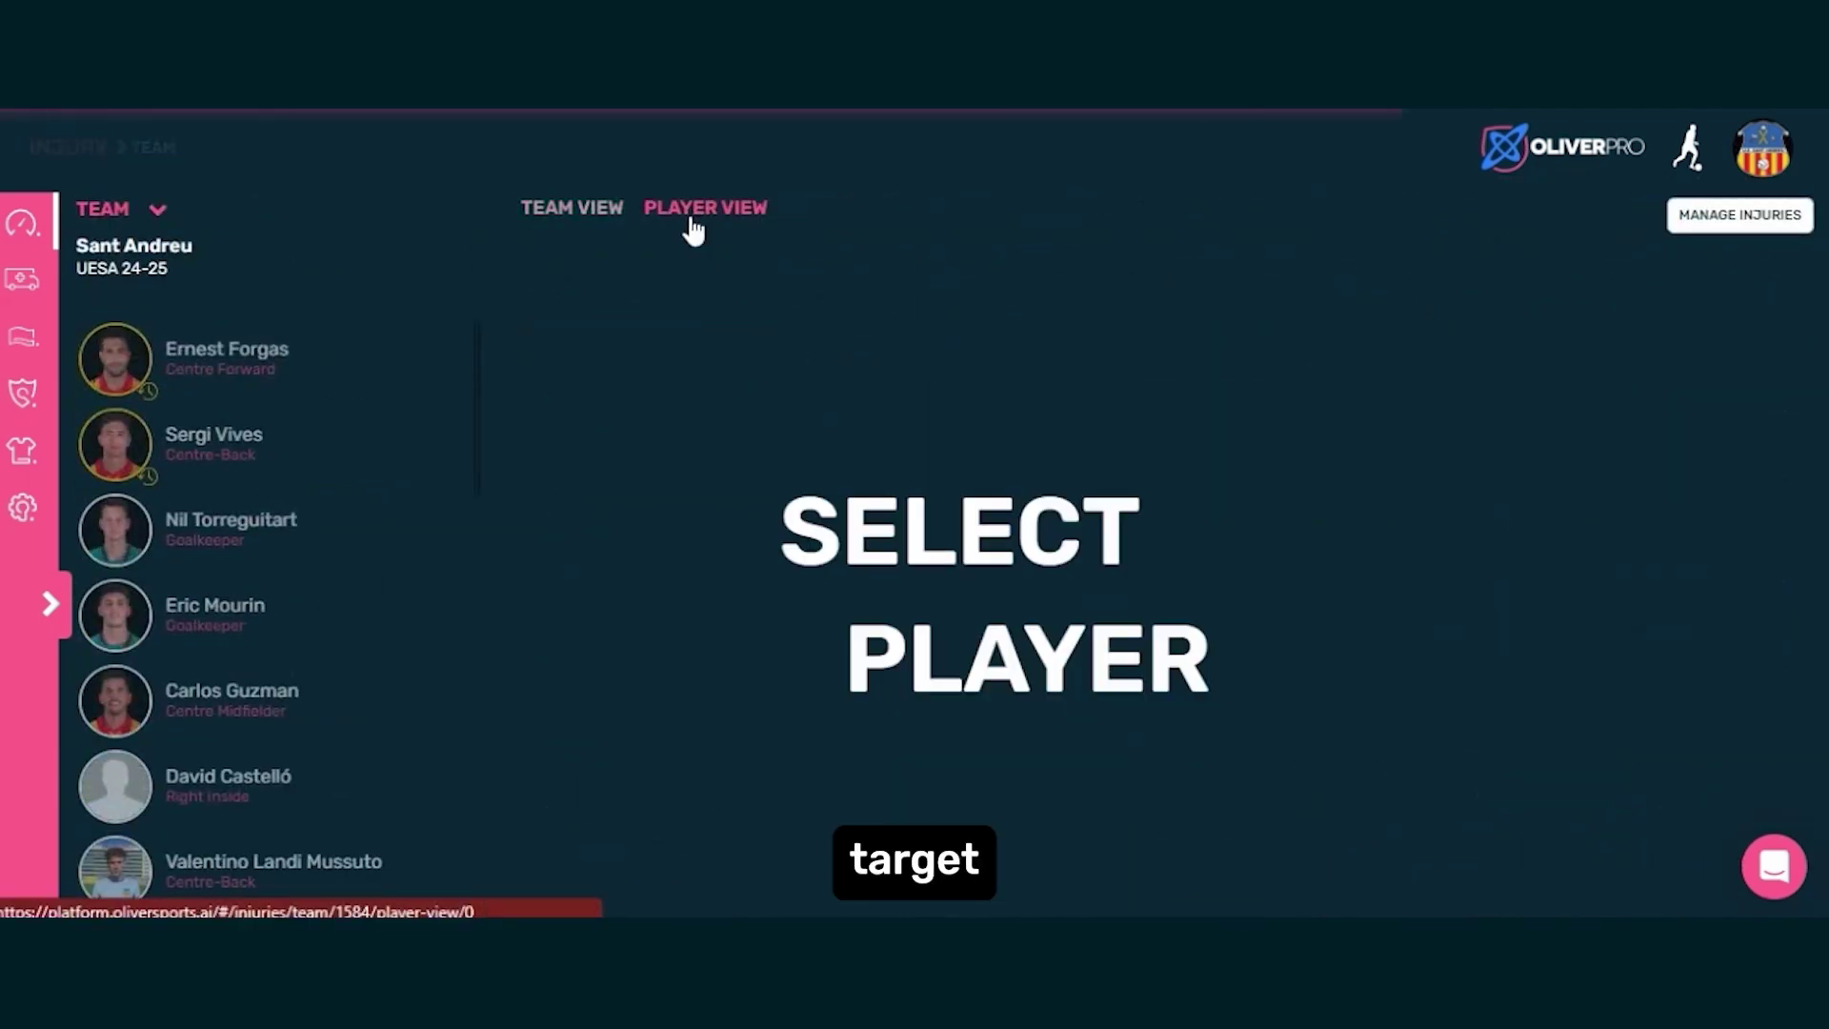
Chart the centre forward's 3-month injury risk, check the injuries table, and list addable metrics.
{"action": "left_click", "coordinate": [363, 381]}
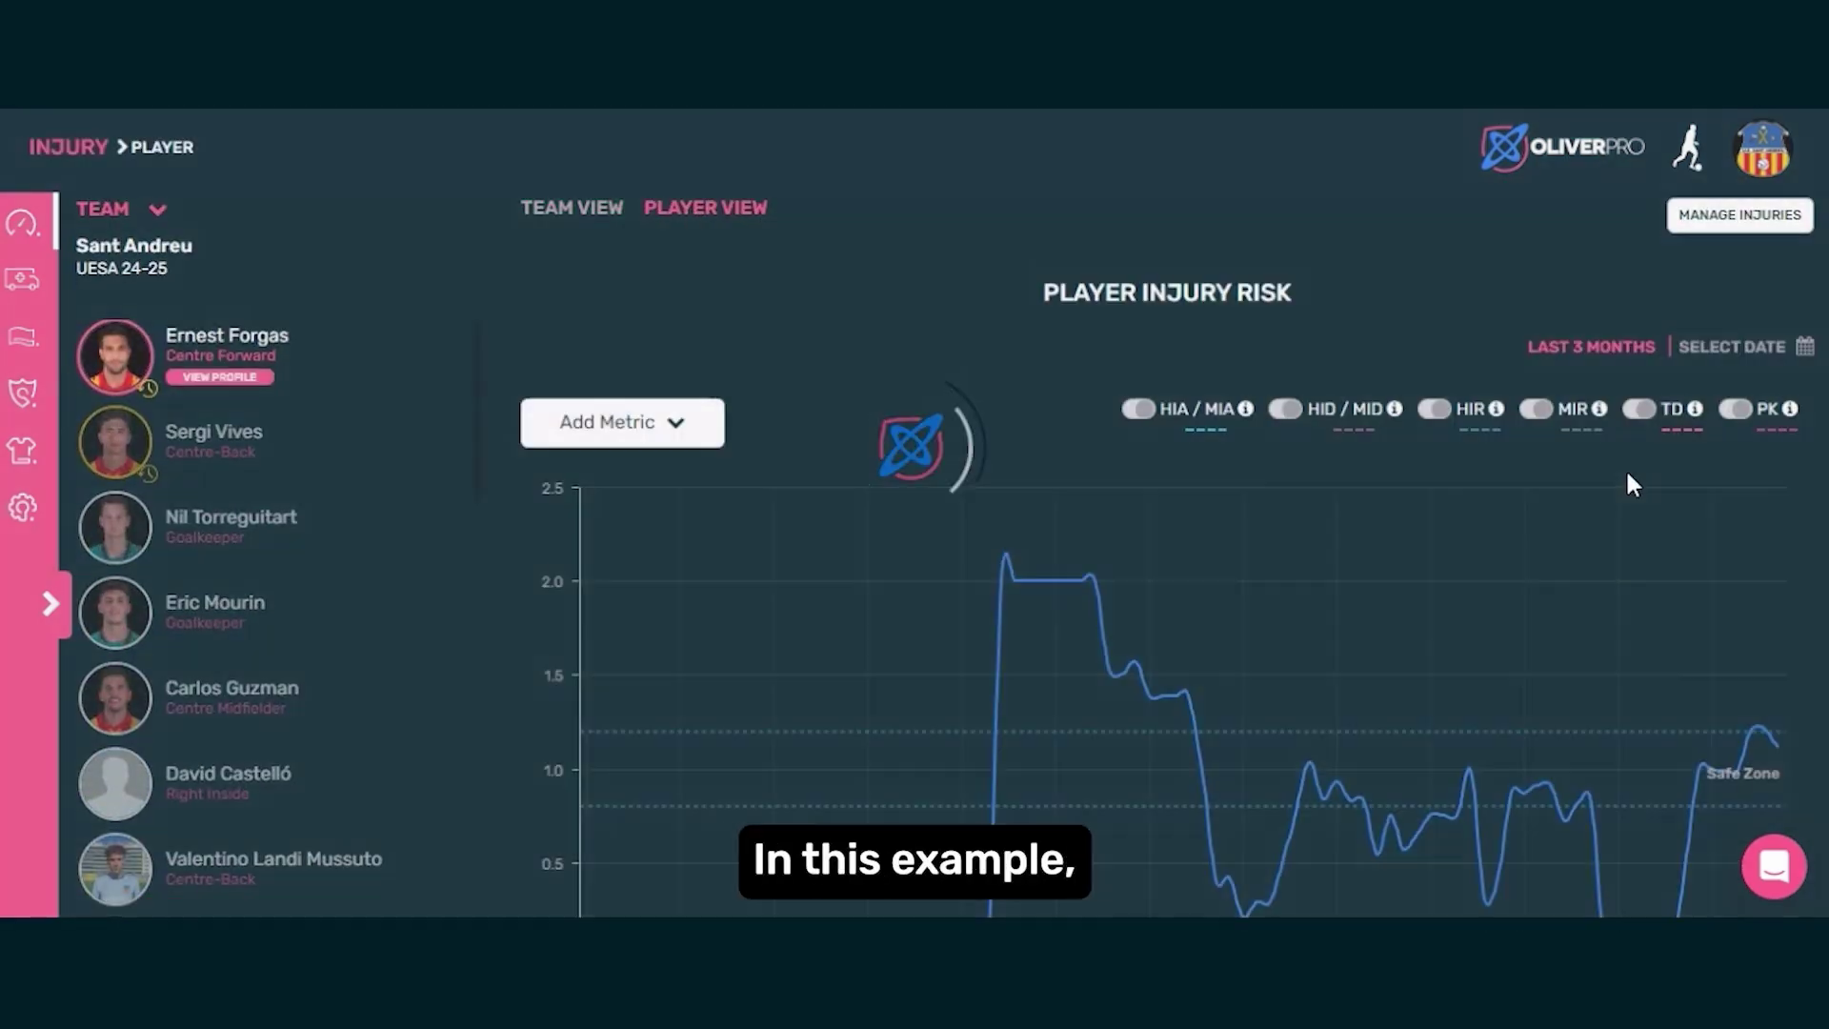
{"action": "scroll", "coordinate": [1625, 514], "scroll_direction": "down", "scroll_amount": 4}
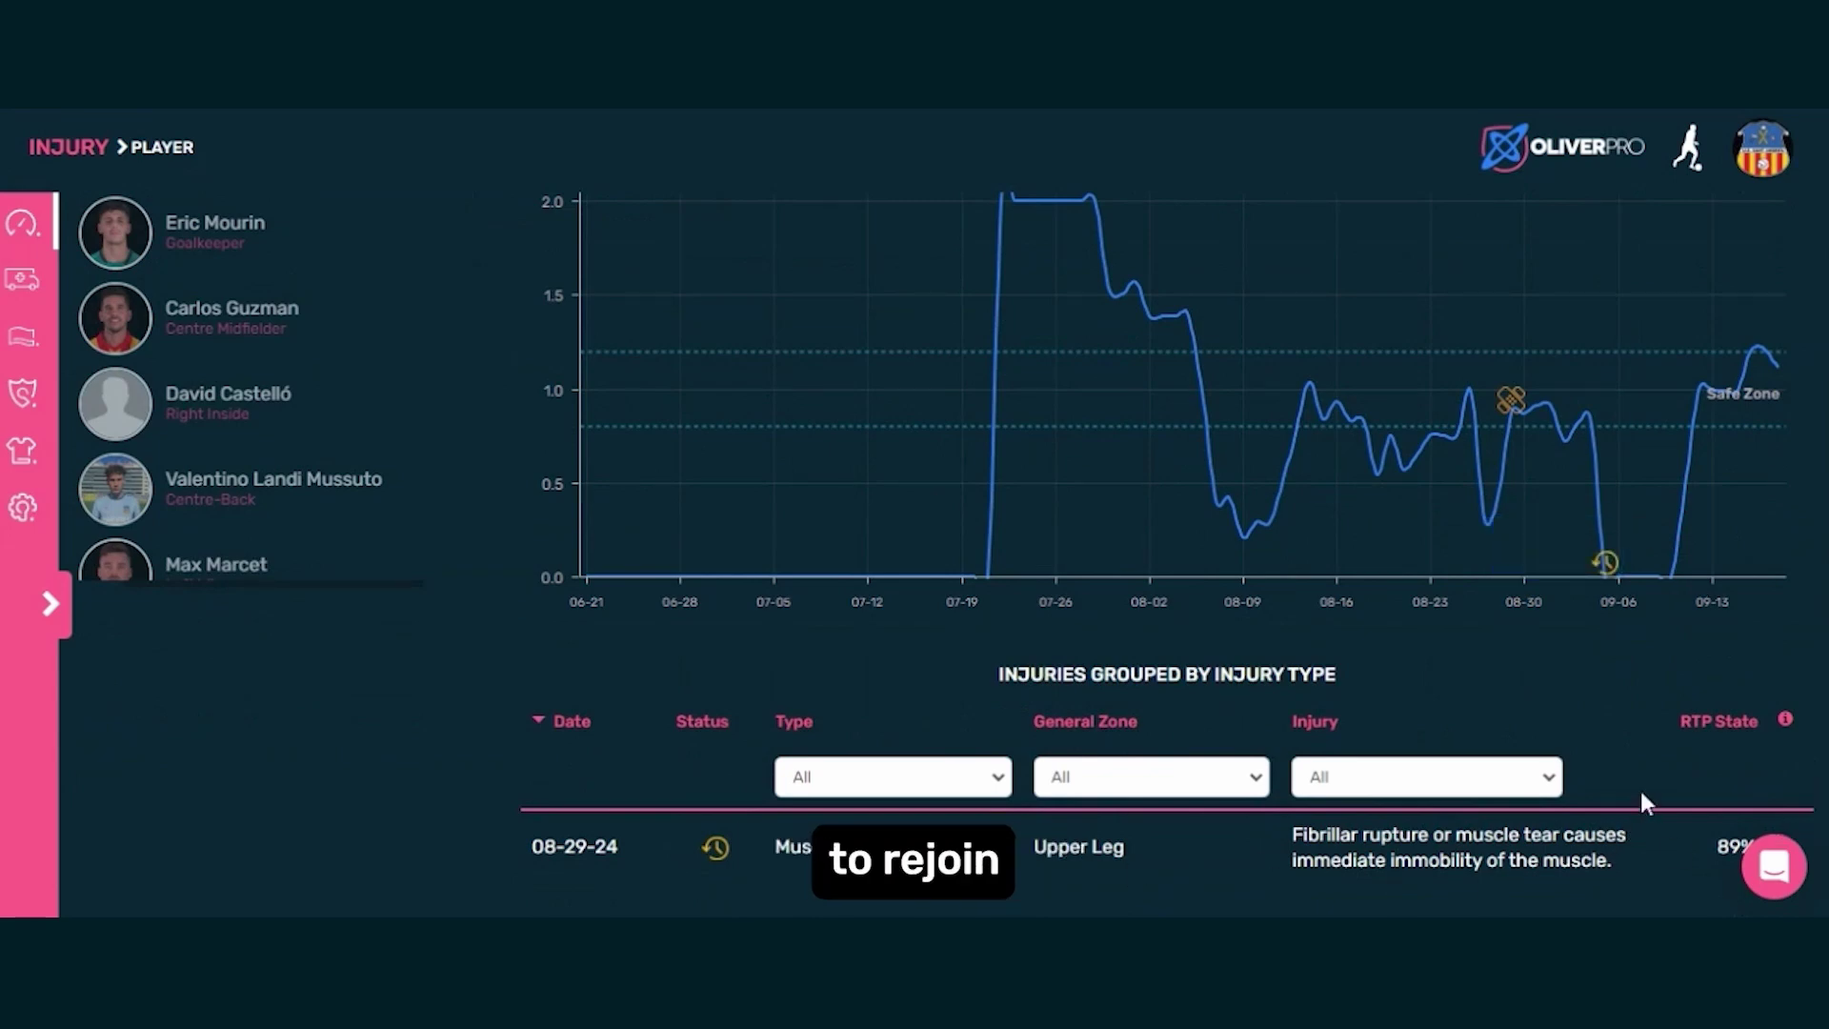
{"action": "scroll", "coordinate": [1640, 791], "scroll_direction": "up", "scroll_amount": 4}
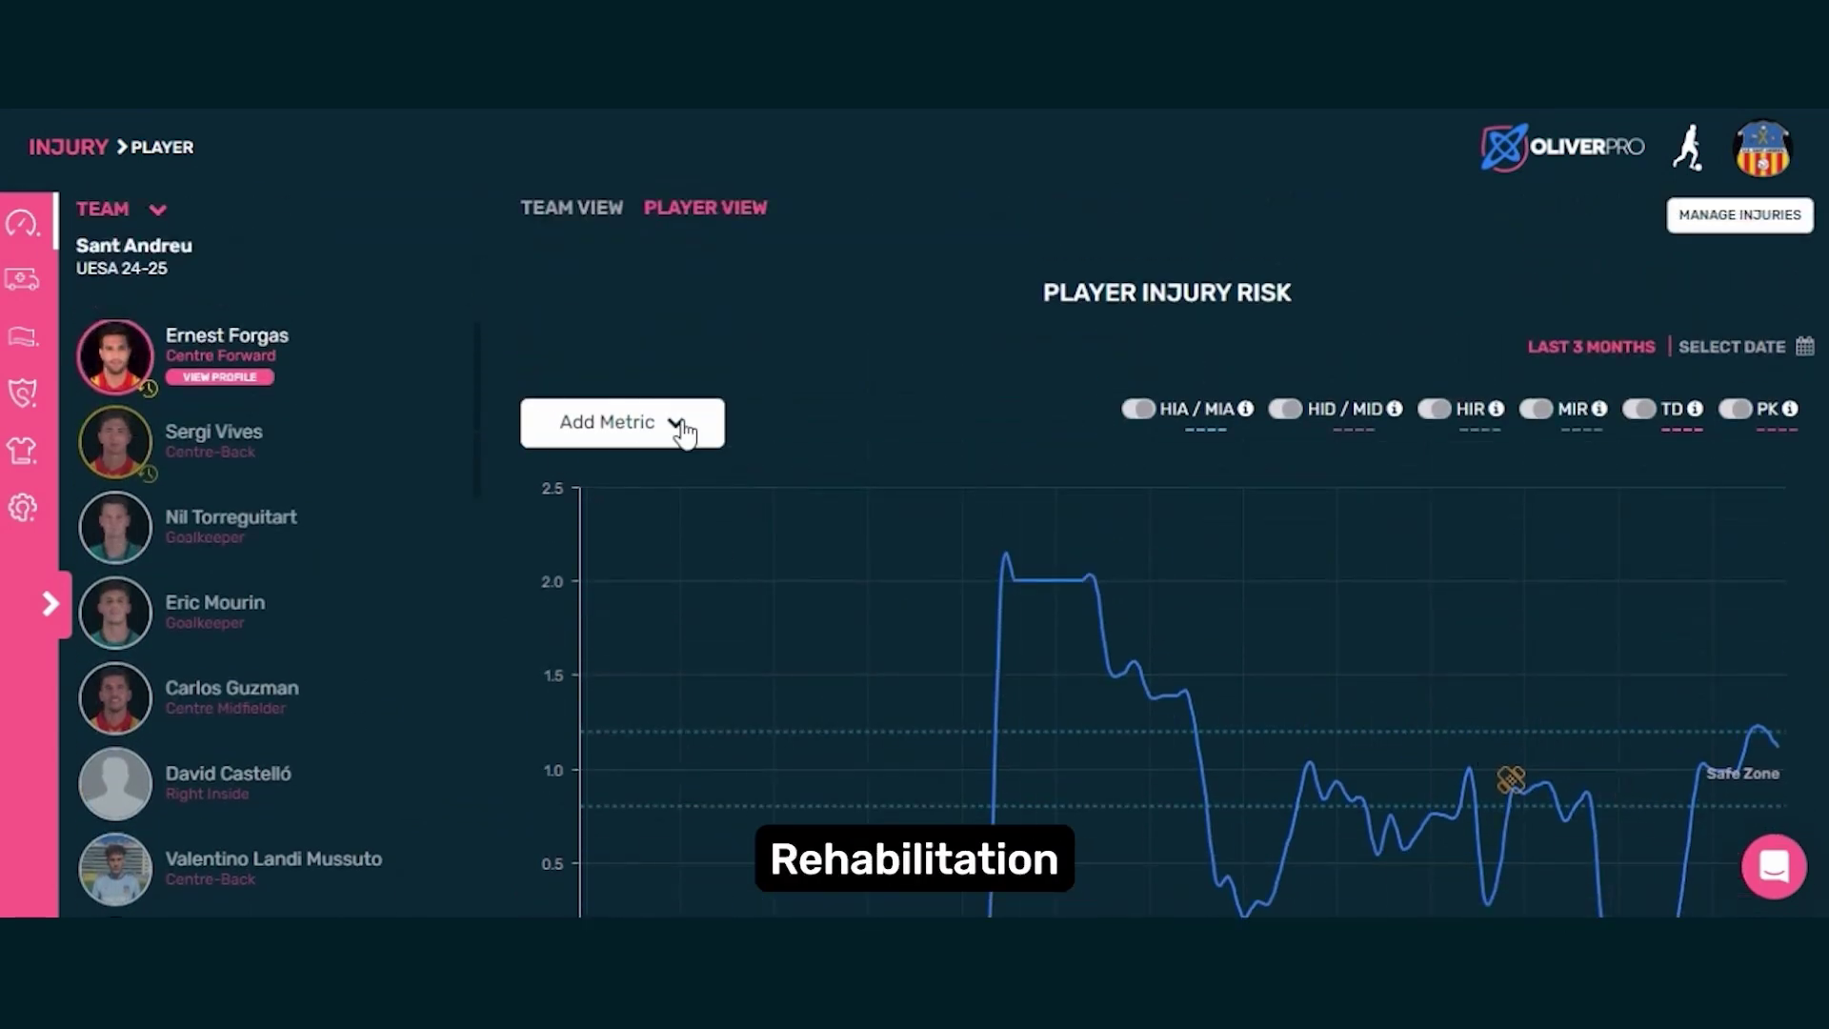
{"action": "left_click", "coordinate": [685, 431]}
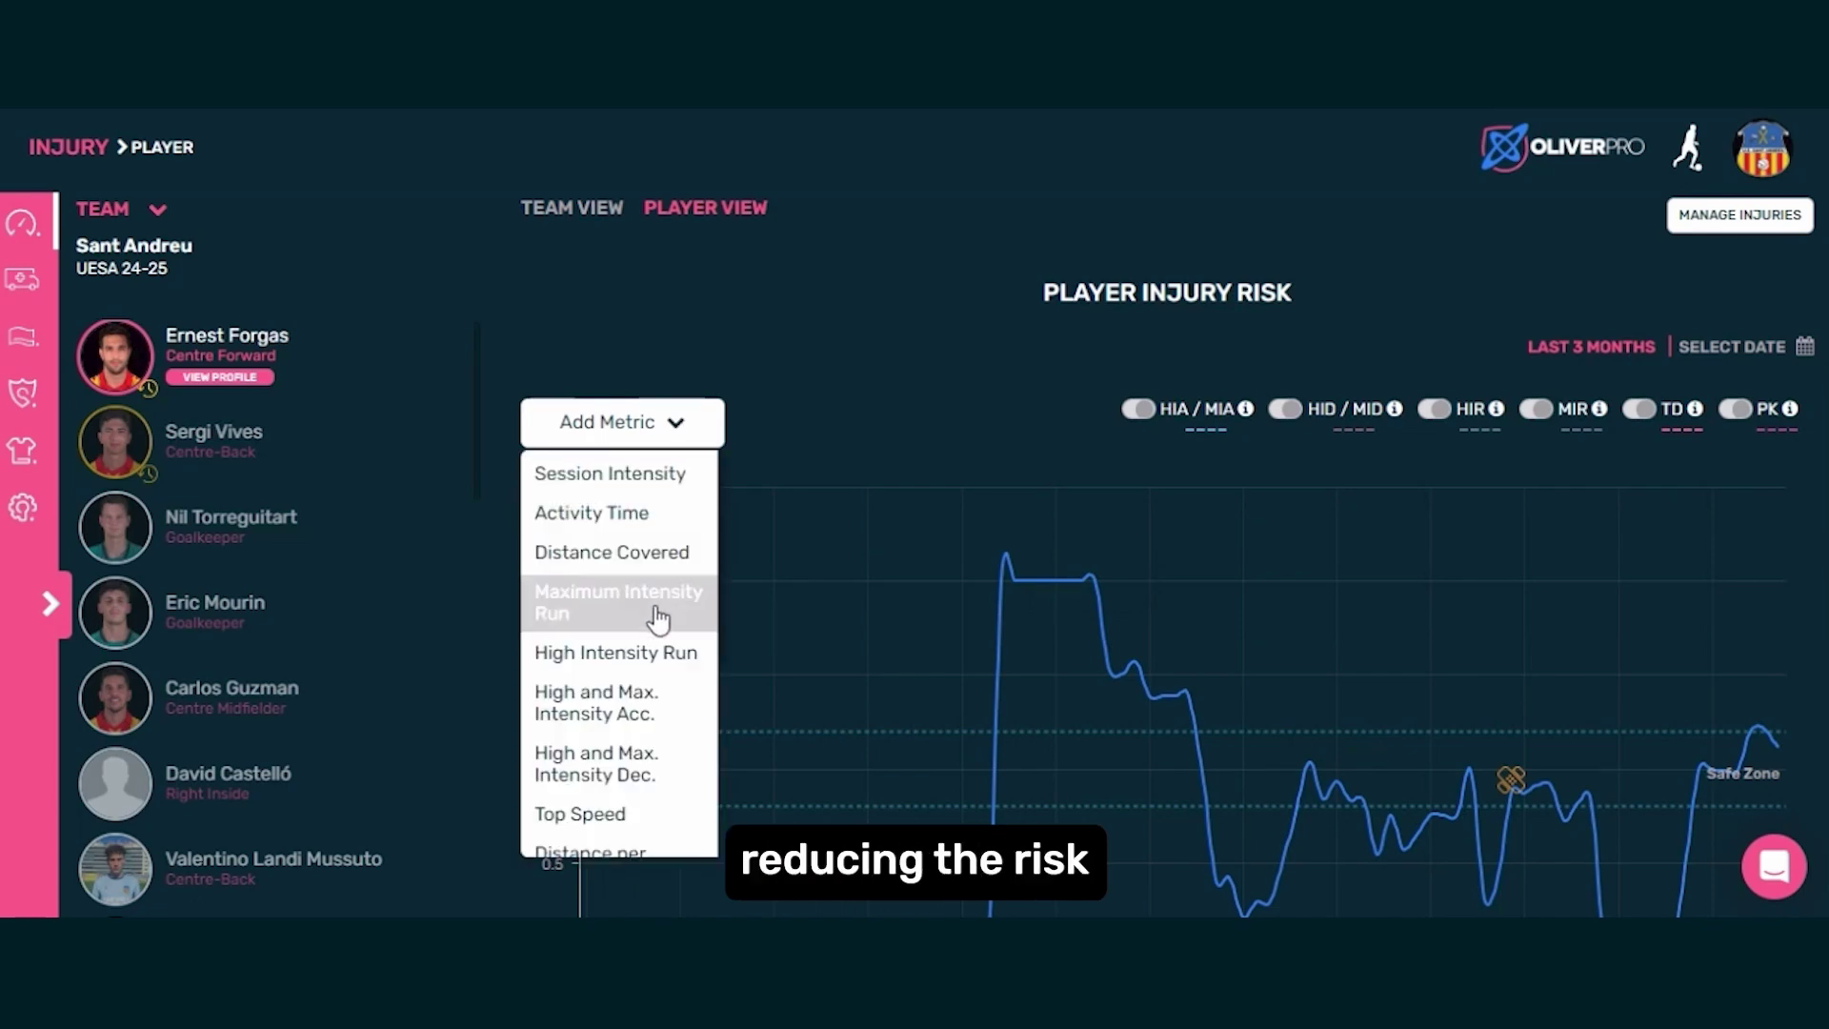